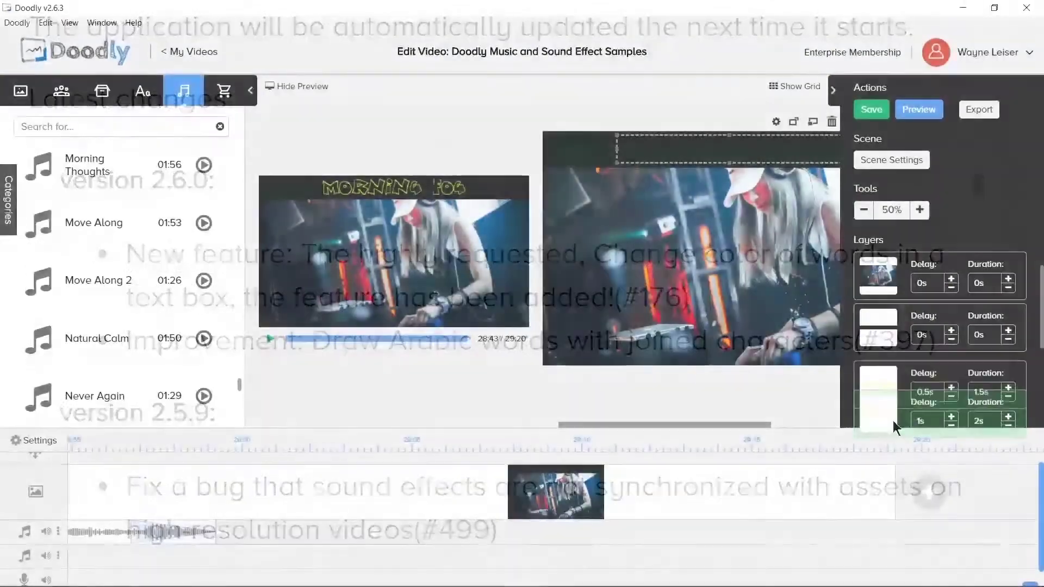
- Change the yellow title text from "Morning Fog" to "Morning Thoughts"
{"action": "mouse_move", "coordinate": [893, 420]}
{"action": "left_mouse_down"}
{"action": "mouse_move", "coordinate": [895, 443]}
{"action": "mouse_move", "coordinate": [888, 397]}
{"action": "left_mouse_up"}
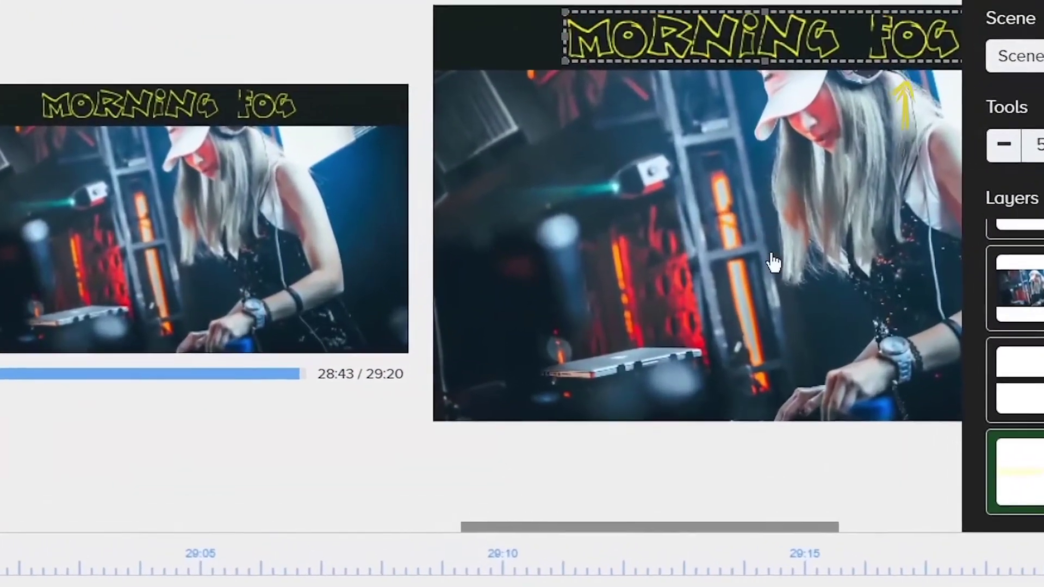
{"action": "double_click", "coordinate": [773, 272]}
{"action": "key", "text": "ctrl+shift+Left"}
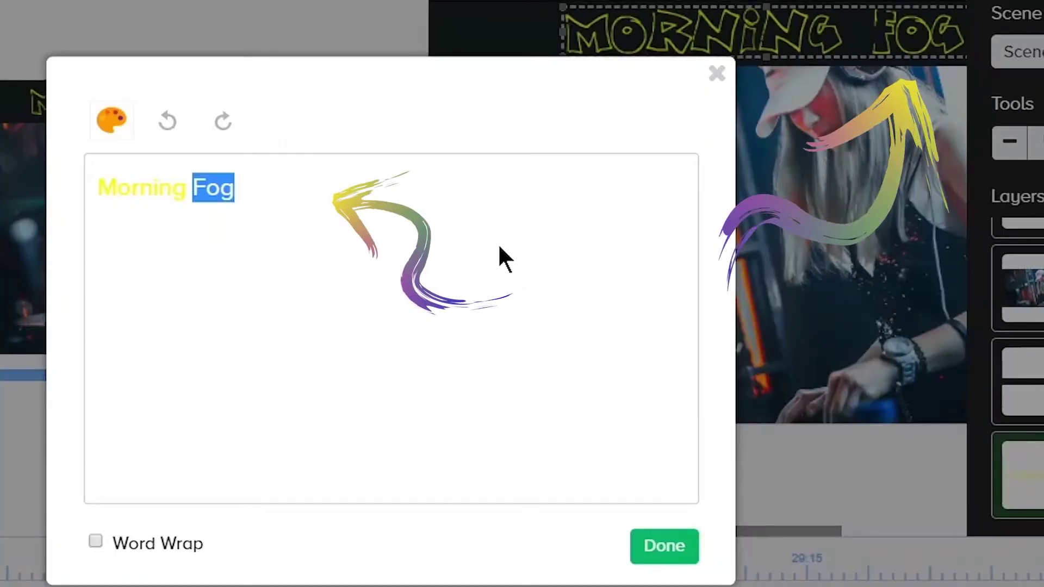
{"action": "type", "text": "Thoughts"}
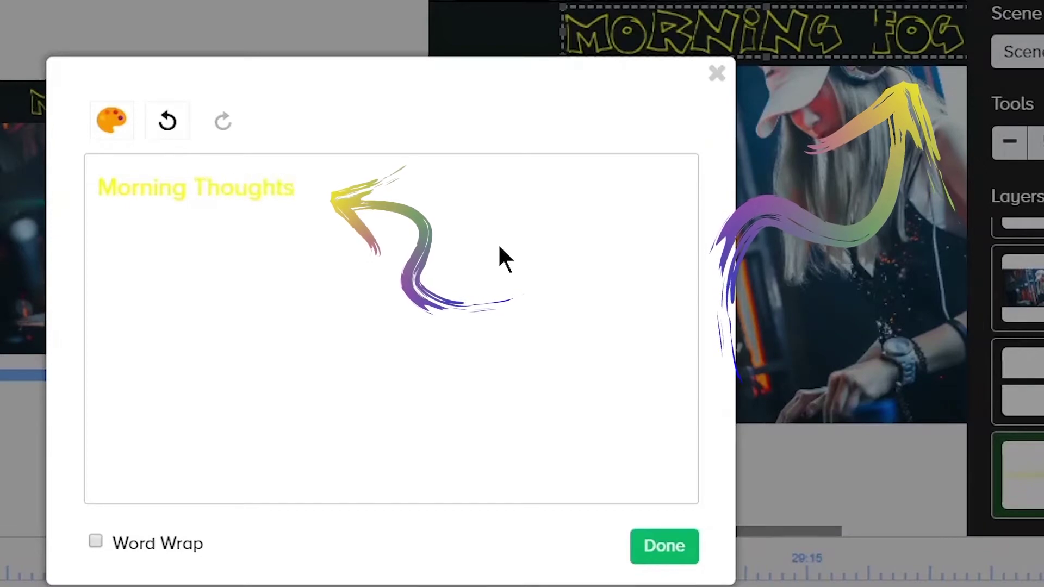
{"action": "key", "text": "ctrl+a"}
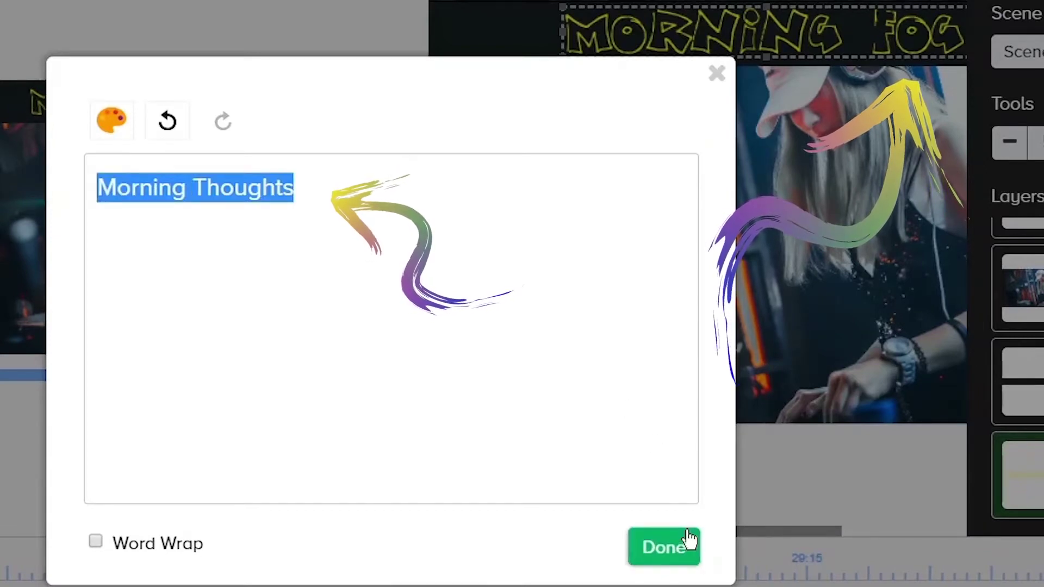
{"action": "left_click", "coordinate": [671, 548]}
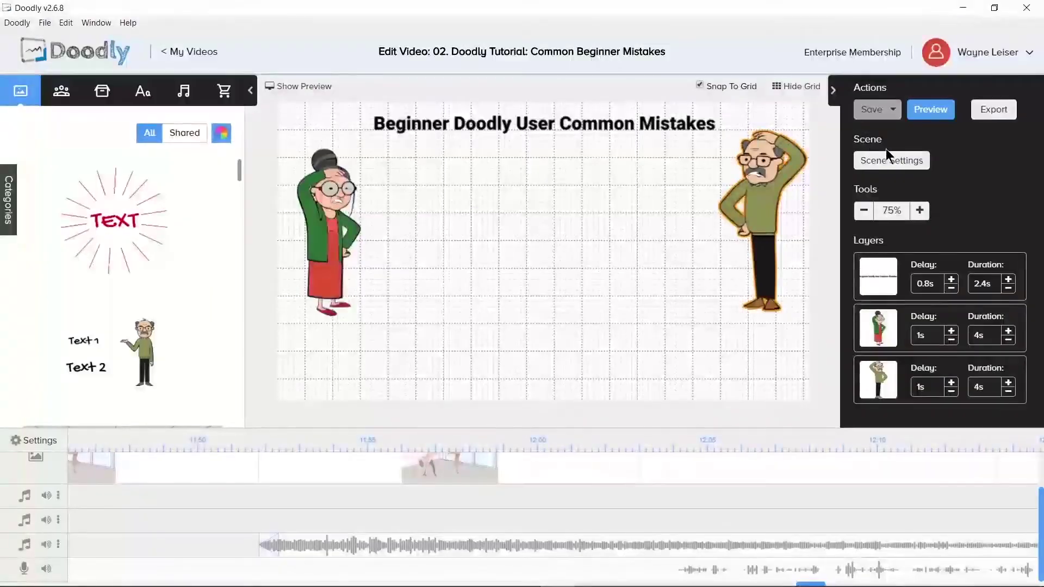
- Turn off the video-level board and hand style for this scene and choose the 3D cartoon hands
{"action": "left_click", "coordinate": [895, 160]}
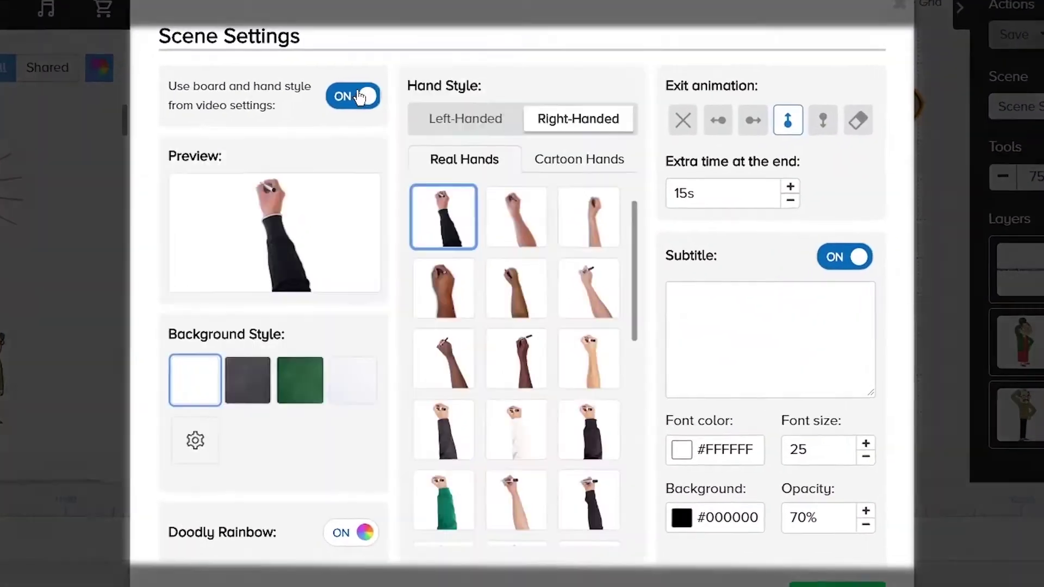
{"action": "left_click", "coordinate": [380, 127]}
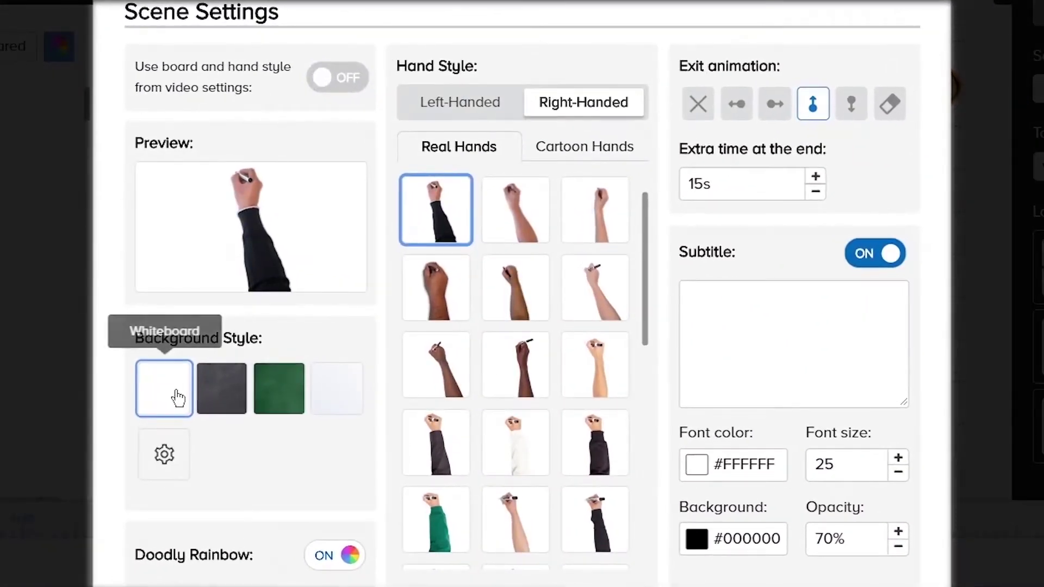
{"action": "left_click", "coordinate": [582, 155]}
{"action": "left_click", "coordinate": [486, 196]}
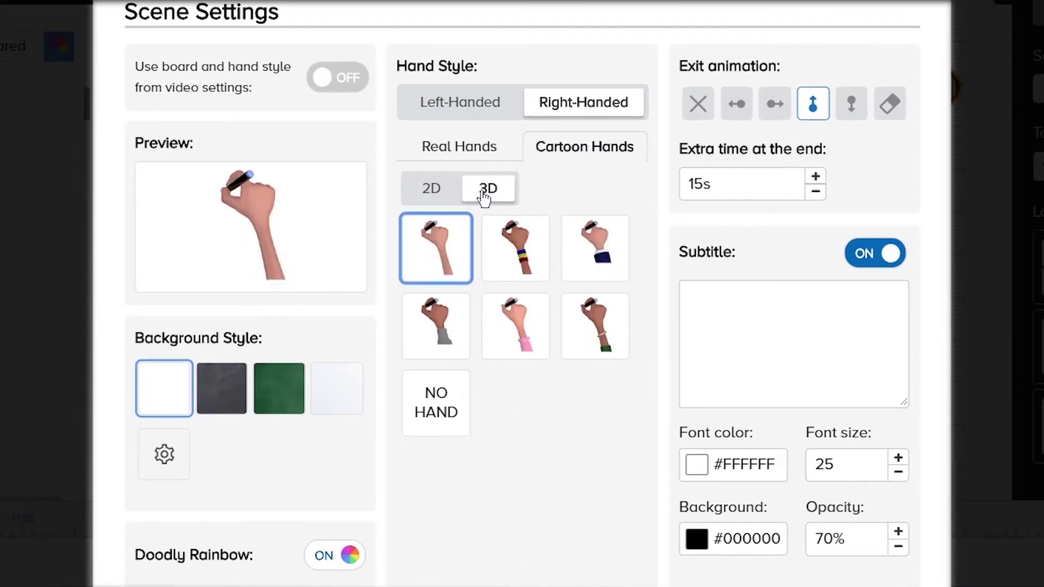
- Preview the other five 3D cartoon hands on the whiteboard, finishing with the green-sleeved hand wearing a bracelet
{"action": "left_click", "coordinate": [516, 256]}
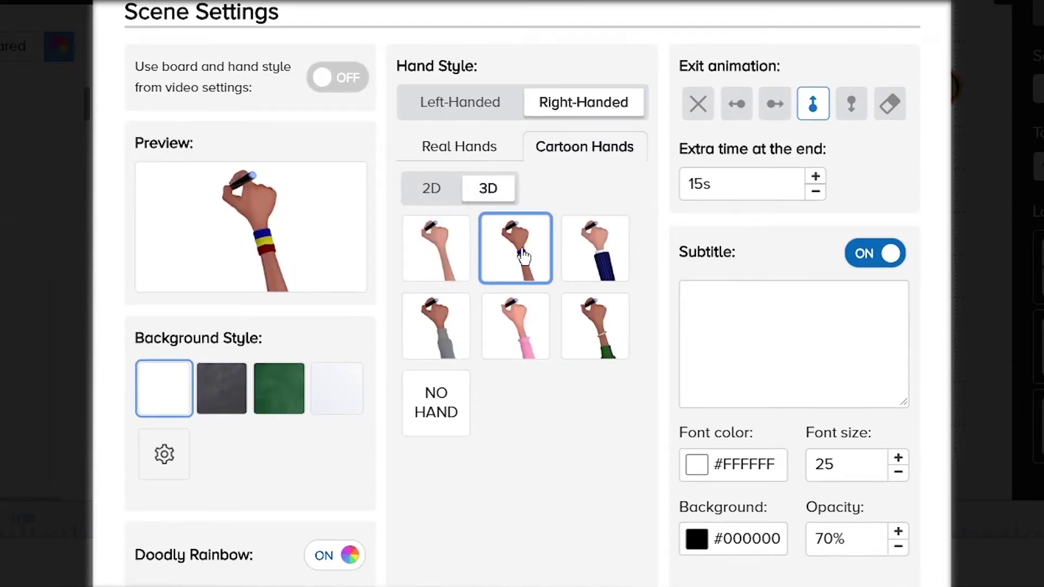
{"action": "left_click", "coordinate": [578, 258]}
{"action": "left_click", "coordinate": [439, 327]}
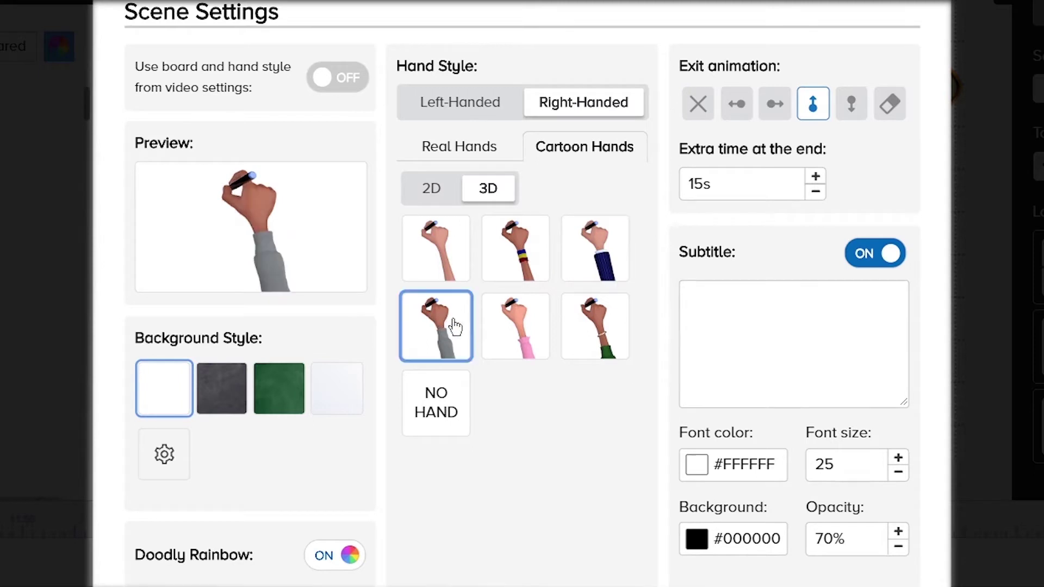
{"action": "left_click", "coordinate": [515, 326]}
{"action": "left_click", "coordinate": [593, 325]}
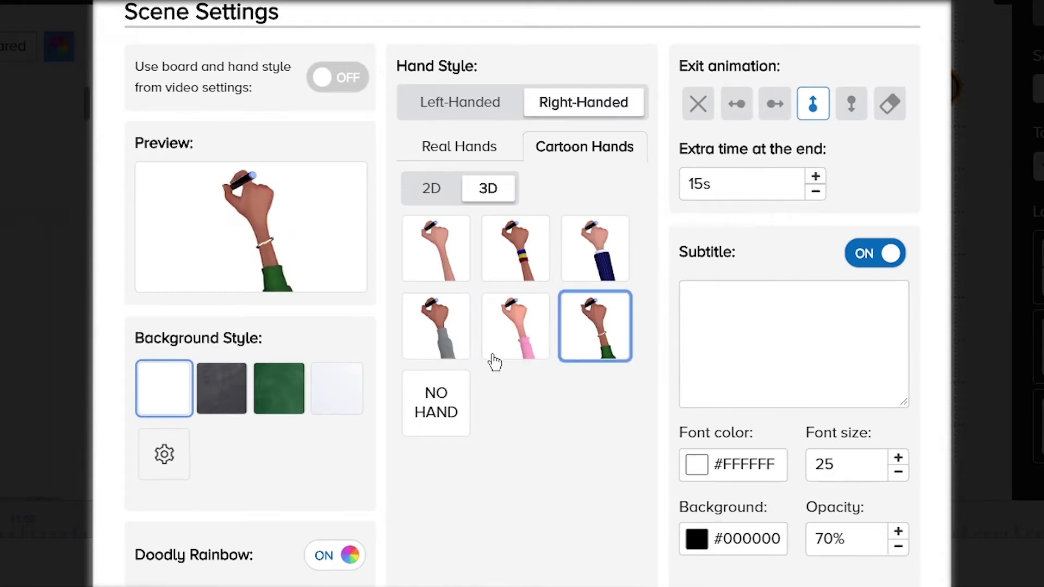
- Set the scene's background style to the dark blackboard and display its 3D cartoon hands
{"action": "left_click", "coordinate": [226, 388]}
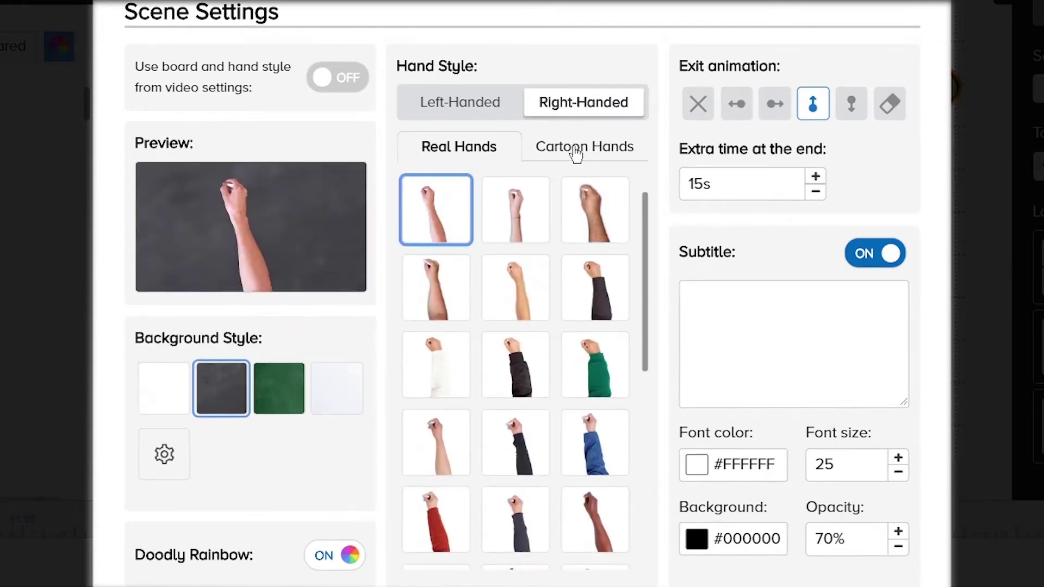
{"action": "left_click", "coordinate": [578, 151]}
{"action": "left_click", "coordinate": [491, 190]}
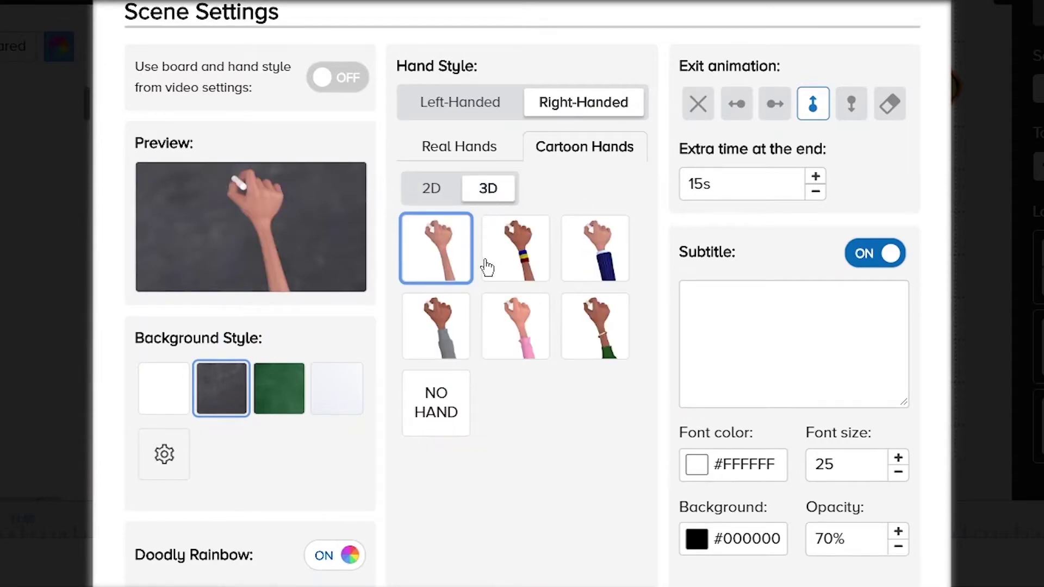
- Set the scene's background style to the green chalkboard and display its 3D cartoon hands
{"action": "left_click", "coordinate": [292, 384]}
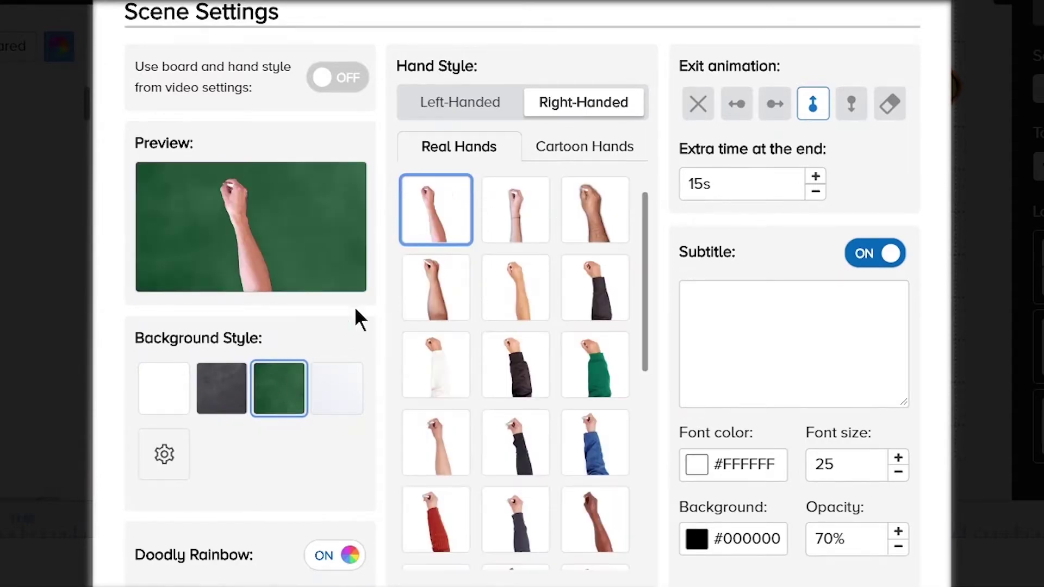
{"action": "left_click", "coordinate": [573, 155]}
{"action": "left_click", "coordinate": [492, 197]}
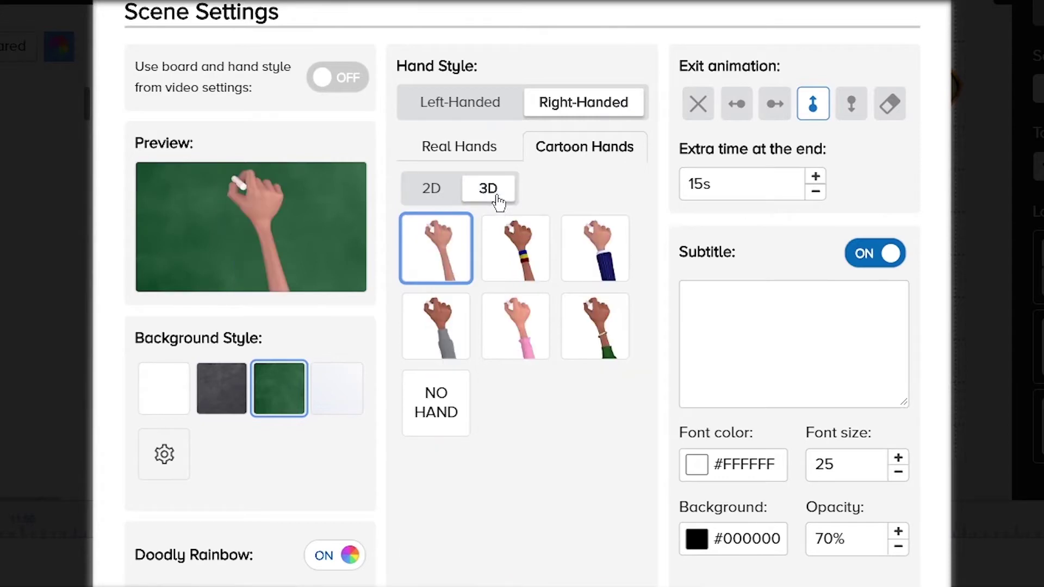
- Set the scene's background style to the pale board beside the green one and display its 3D cartoon hands
{"action": "left_click", "coordinate": [338, 396]}
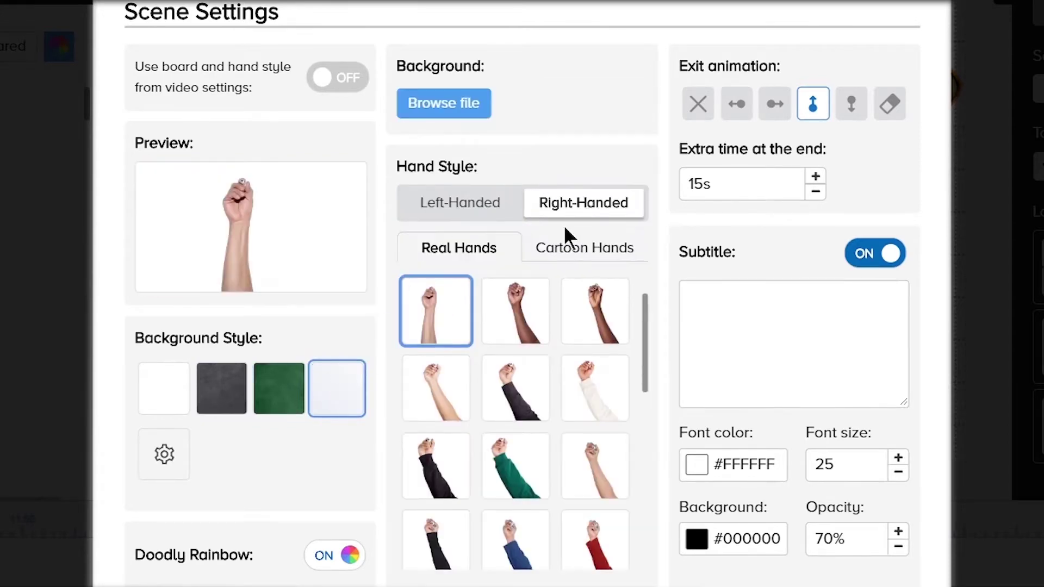
{"action": "left_click", "coordinate": [567, 254]}
{"action": "left_click", "coordinate": [489, 294]}
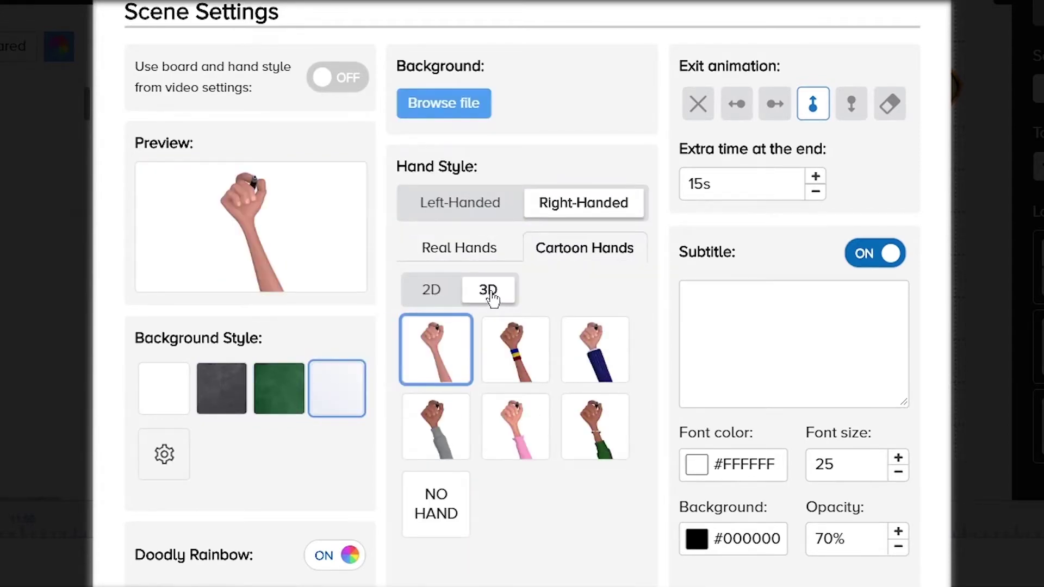
- Switch the scene to the custom background style and choose the 3D cartoon hands for it
{"action": "left_click", "coordinate": [170, 472]}
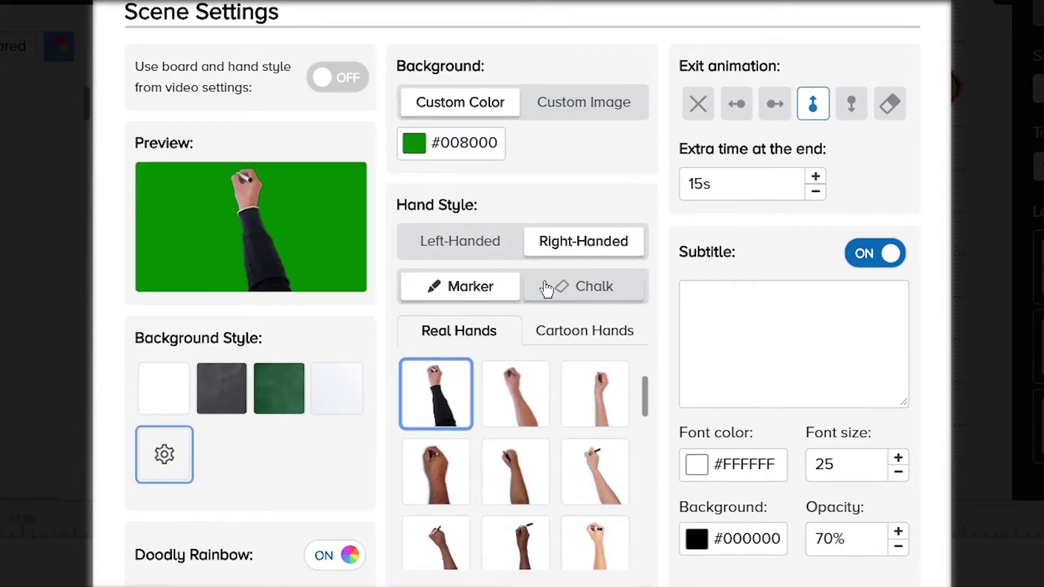
{"action": "left_click", "coordinate": [588, 333]}
{"action": "left_click", "coordinate": [489, 374]}
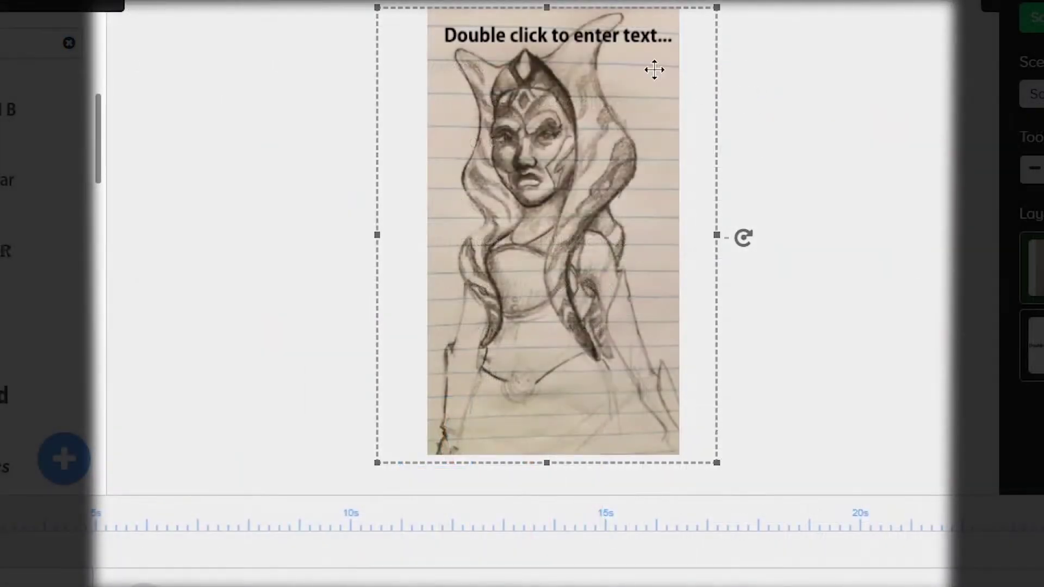
- Recolor the entire "Double click to enter text..." placeholder above the sketch bright green and apply the edit
{"action": "left_click", "coordinate": [598, 38]}
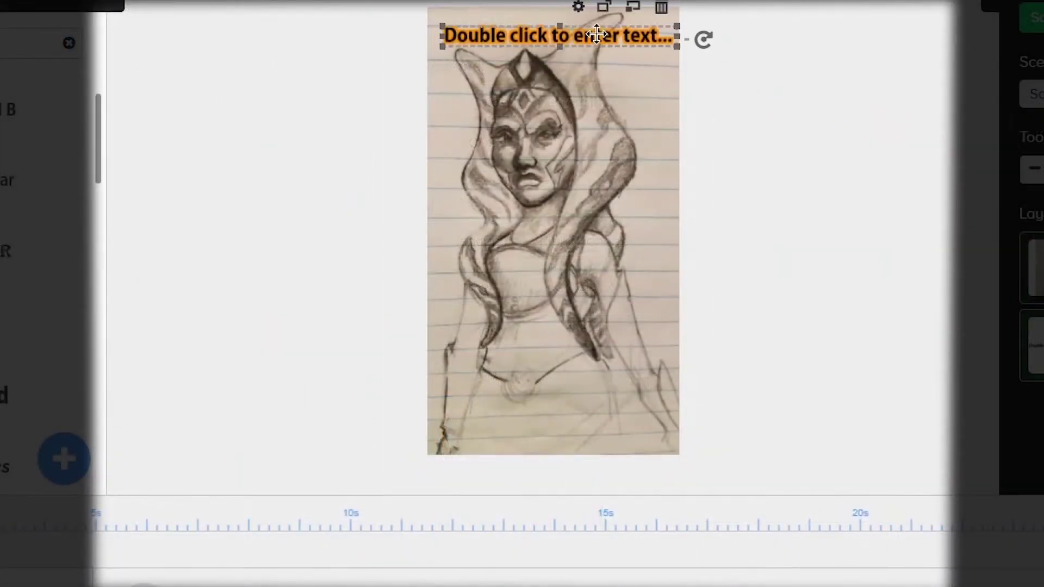
{"action": "double_click", "coordinate": [597, 34]}
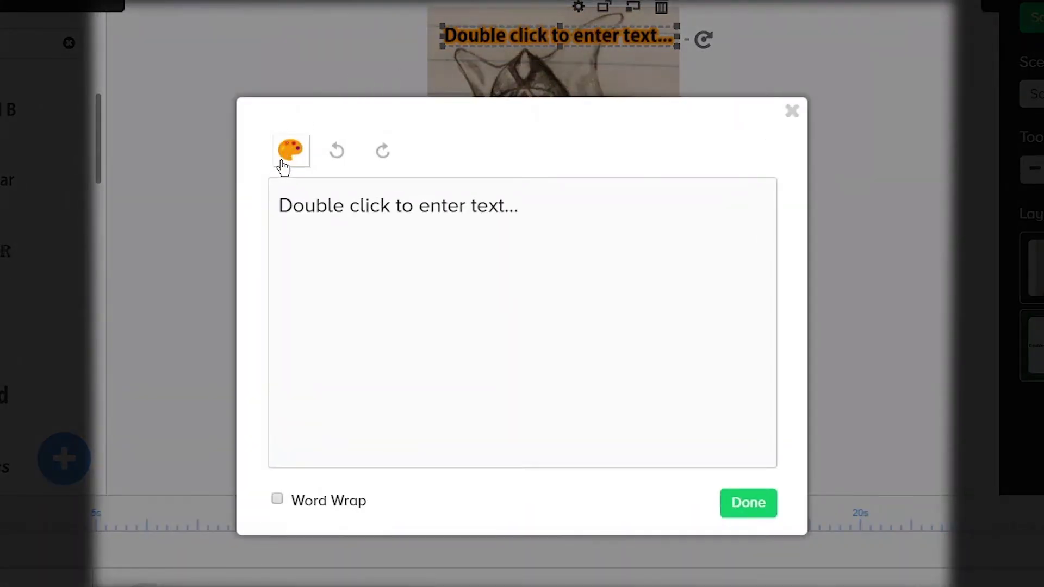
{"action": "left_click", "coordinate": [285, 158]}
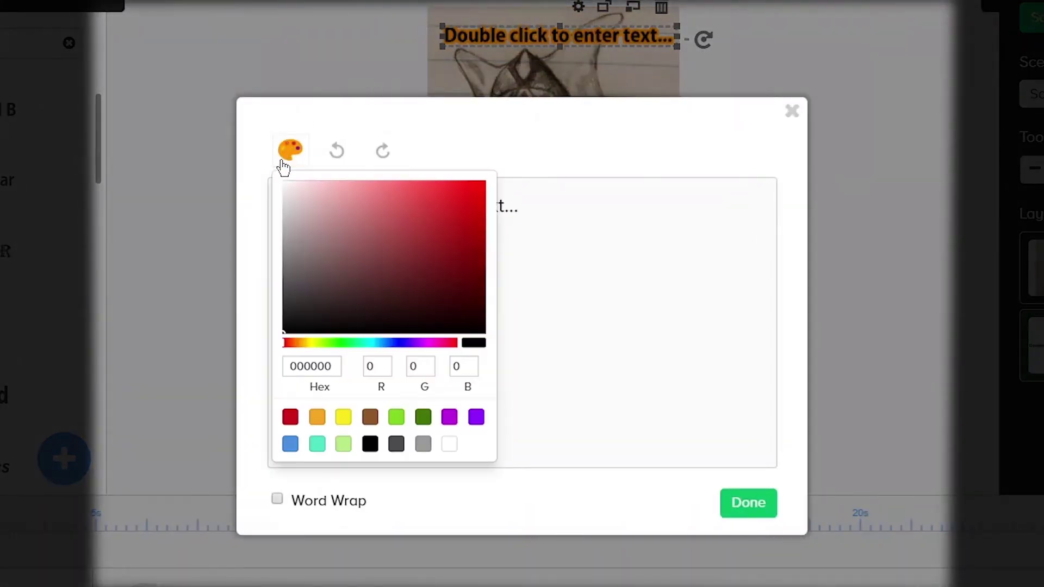
{"action": "left_click", "coordinate": [618, 271]}
{"action": "left_click_drag", "start_coordinate": [559, 207], "coordinate": [268, 212]}
{"action": "left_click", "coordinate": [290, 150]}
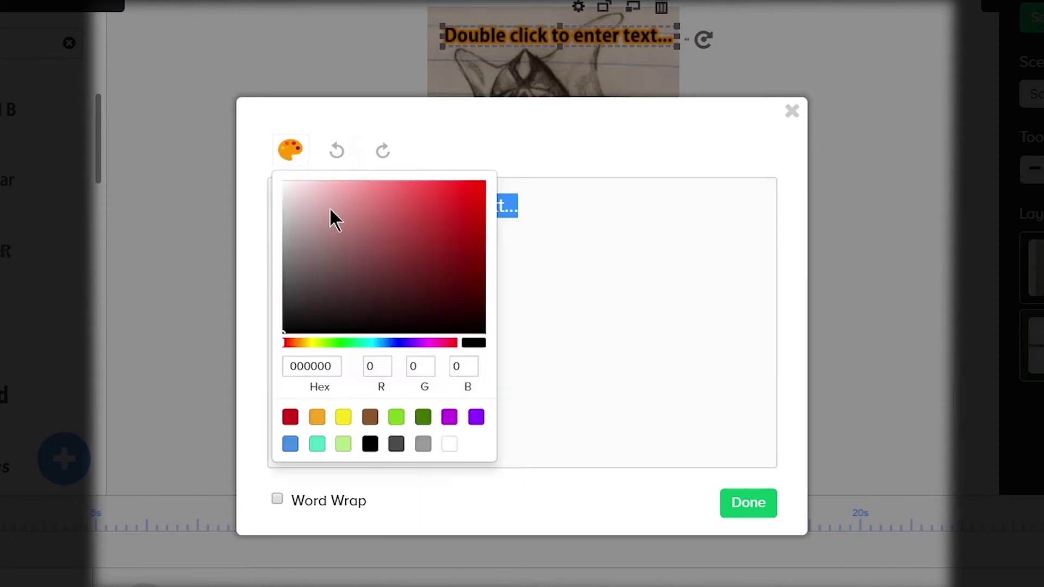
{"action": "left_click", "coordinate": [465, 197]}
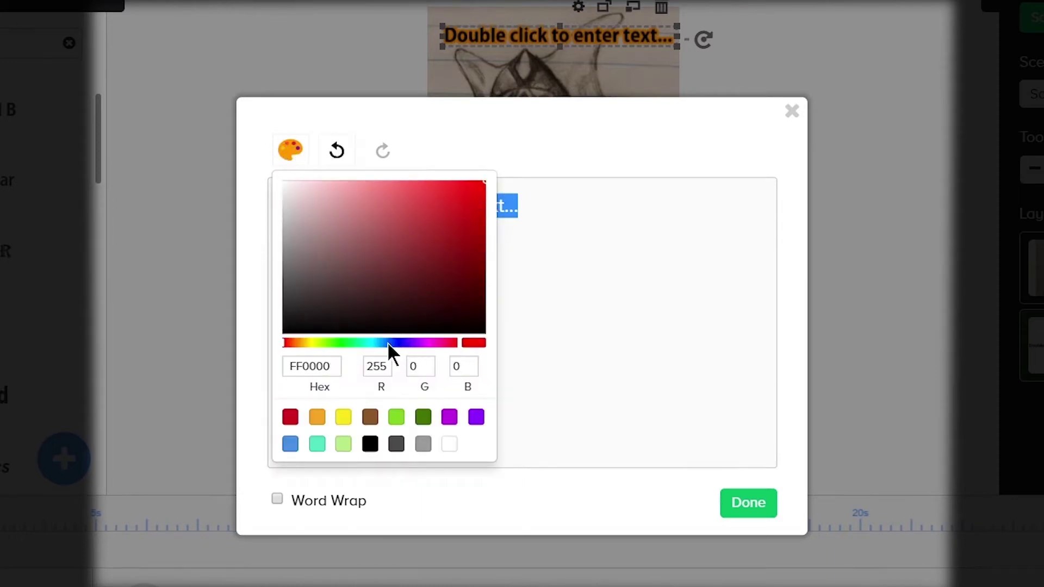
{"action": "left_click_drag", "start_coordinate": [389, 344], "coordinate": [343, 343]}
{"action": "left_click", "coordinate": [471, 202]}
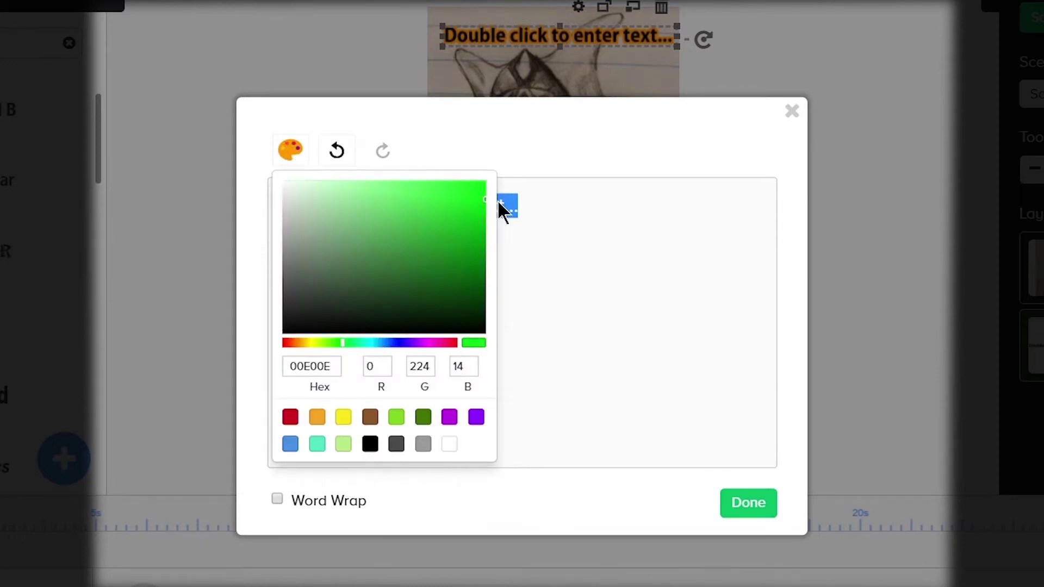
{"action": "left_click", "coordinate": [603, 281]}
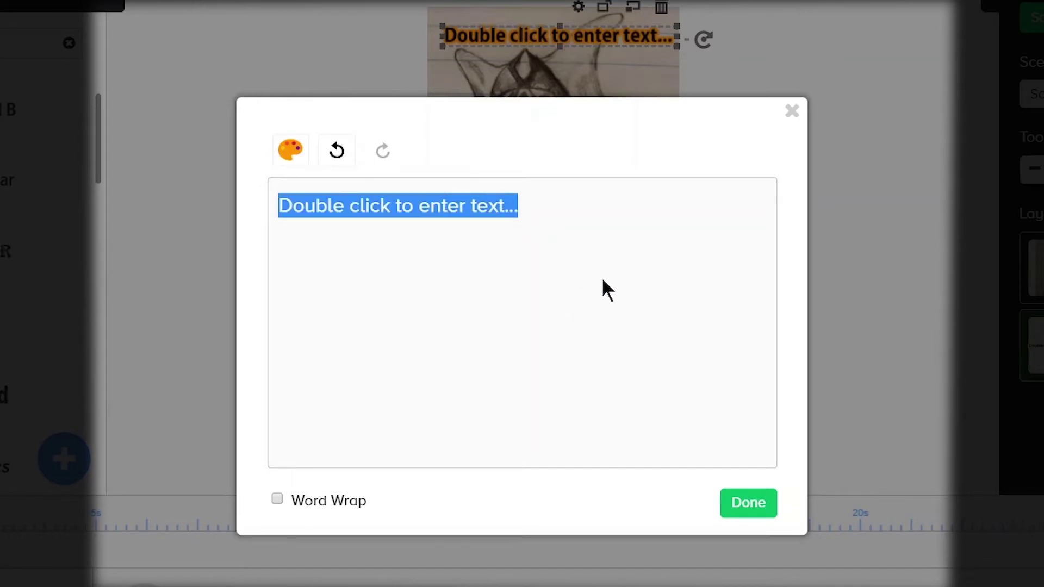
{"action": "left_click", "coordinate": [483, 201]}
{"action": "left_click", "coordinate": [741, 513]}
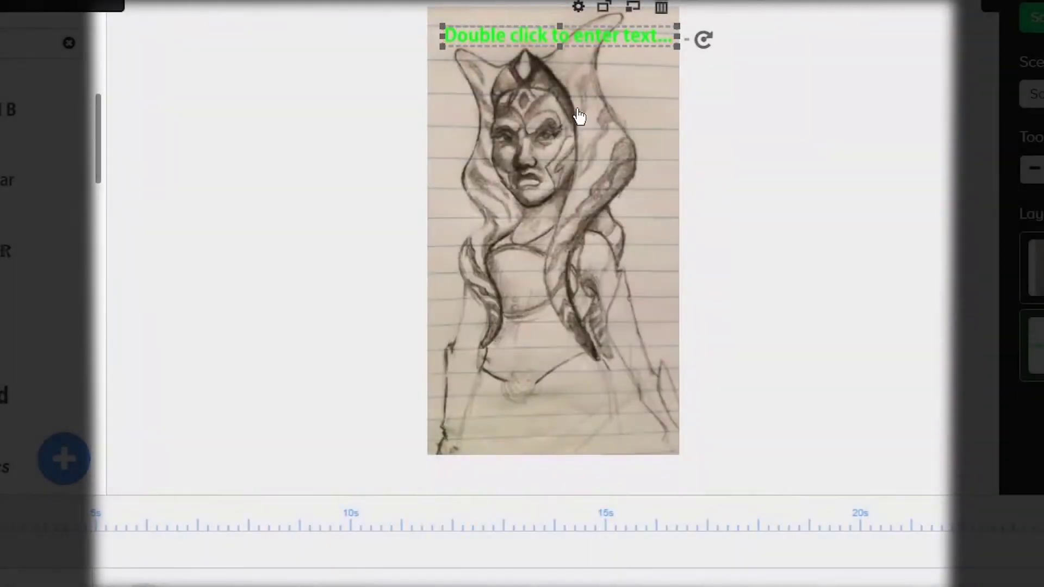
- Try to replace the green placeholder text with "This is a test"
{"action": "double_click", "coordinate": [560, 35]}
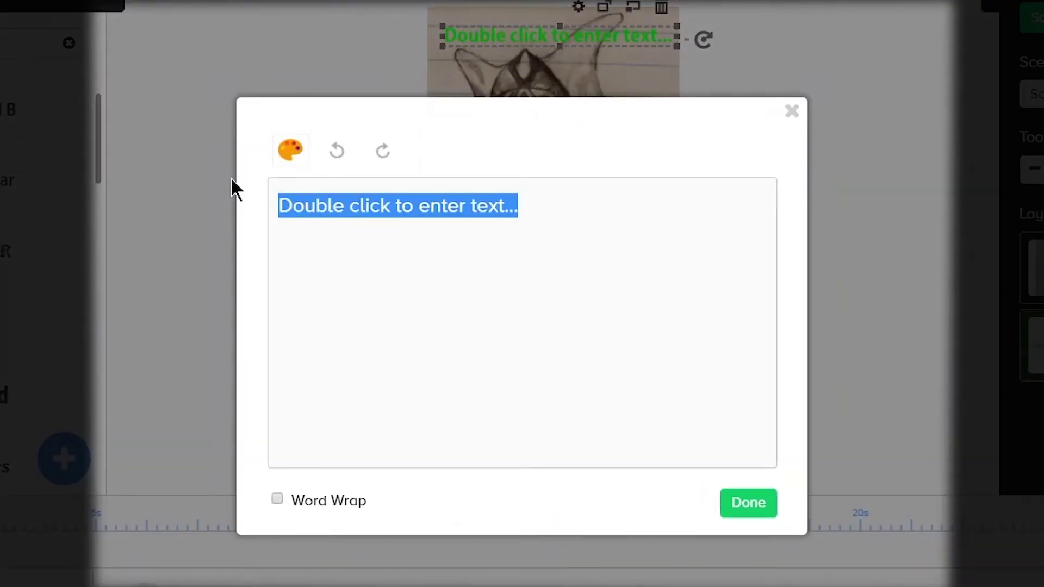
{"action": "type", "text": "Thi"}
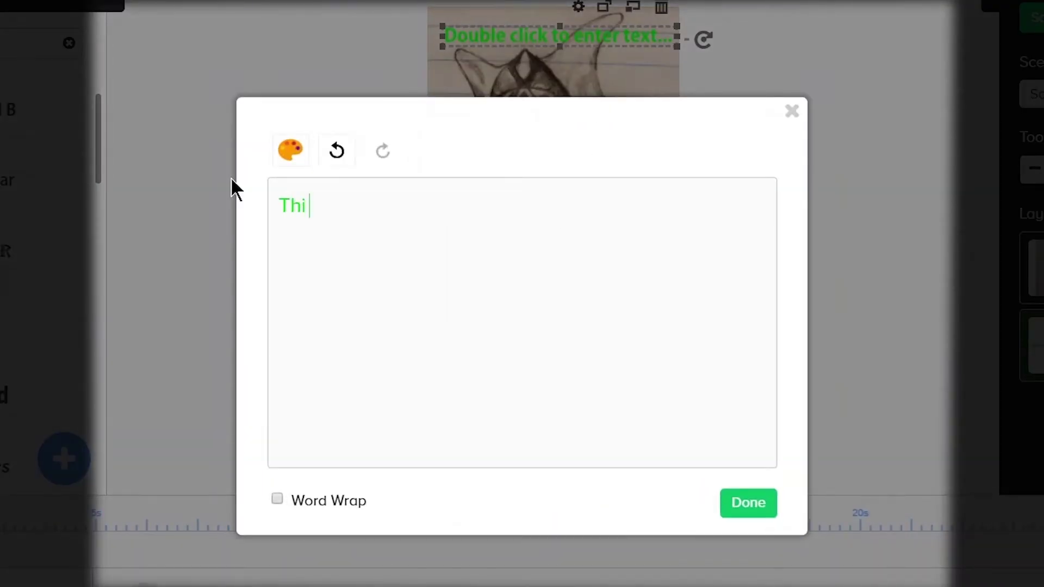
{"action": "type", "text": "s is a test"}
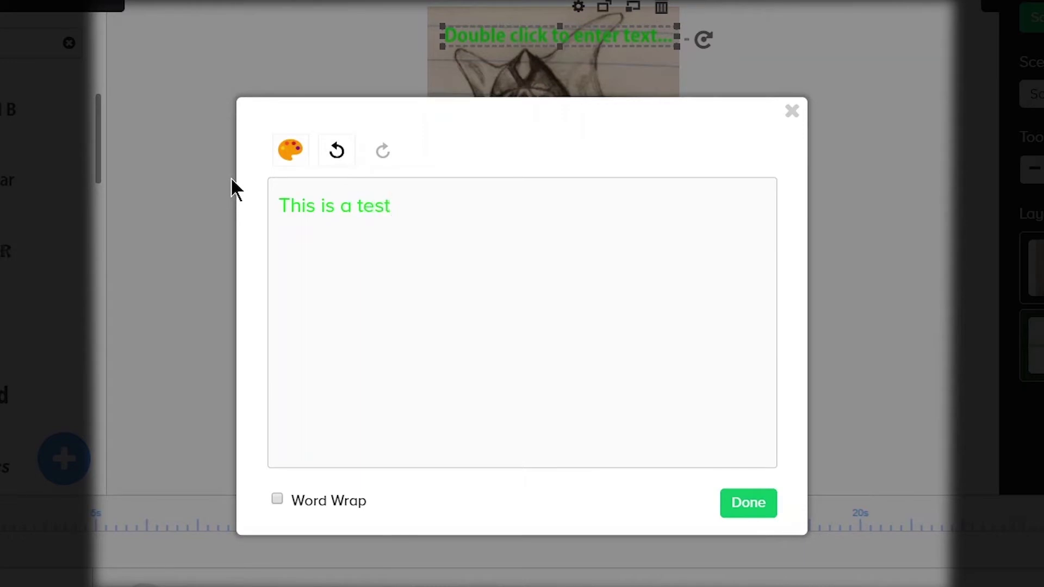
{"action": "left_click", "coordinate": [736, 500]}
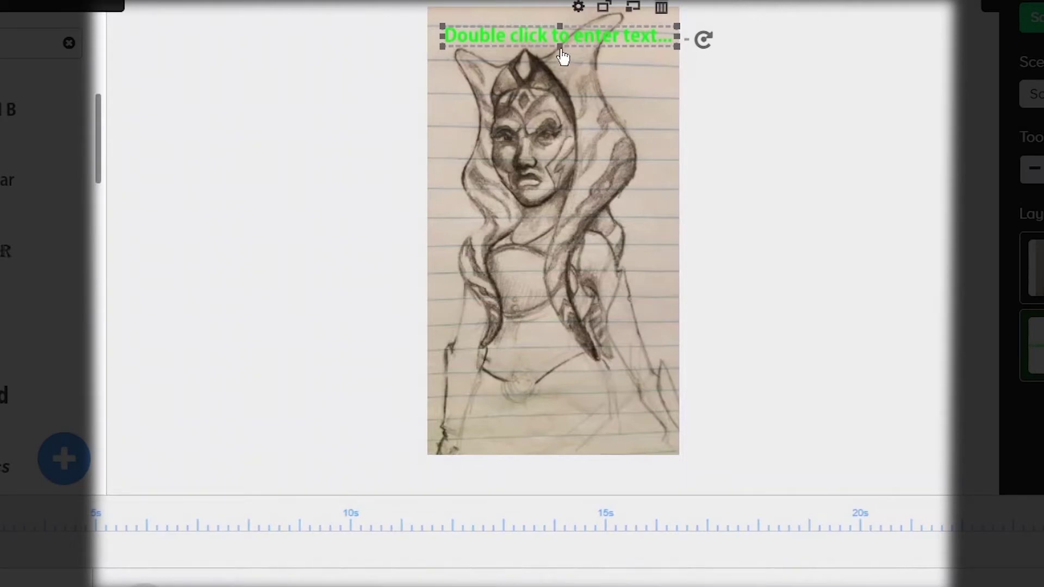
- Replace the green placeholder's wording with "This is a test." and apply the edit
{"action": "double_click", "coordinate": [520, 40]}
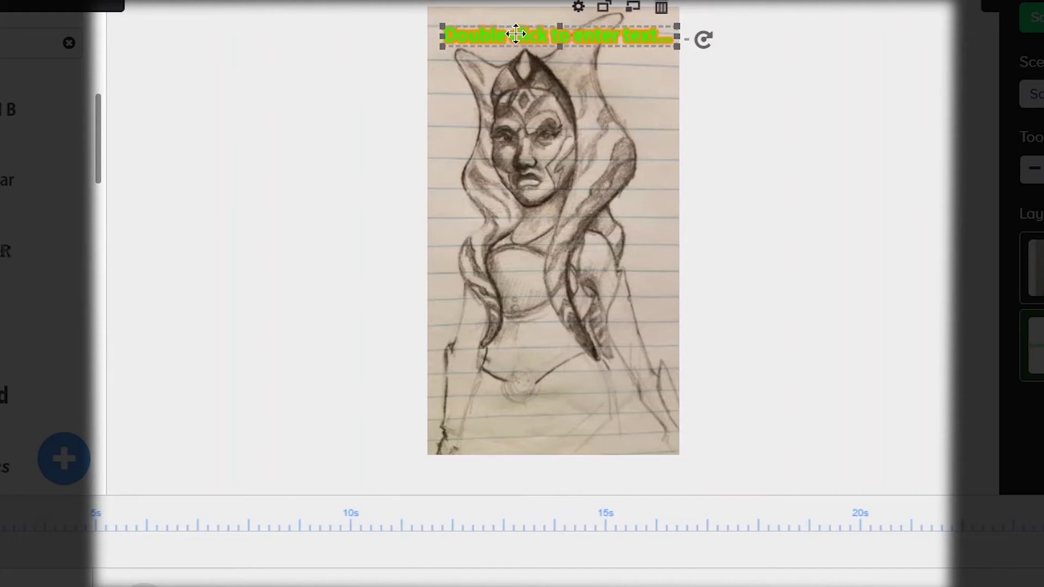
{"action": "double_click", "coordinate": [516, 34]}
{"action": "type", "text": "This is a test."}
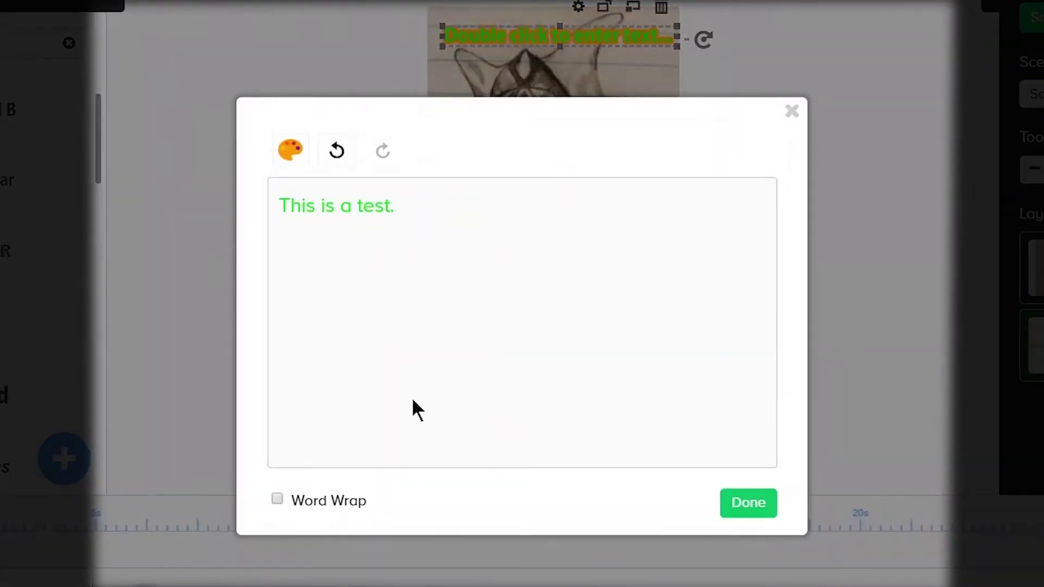
{"action": "left_click", "coordinate": [747, 511]}
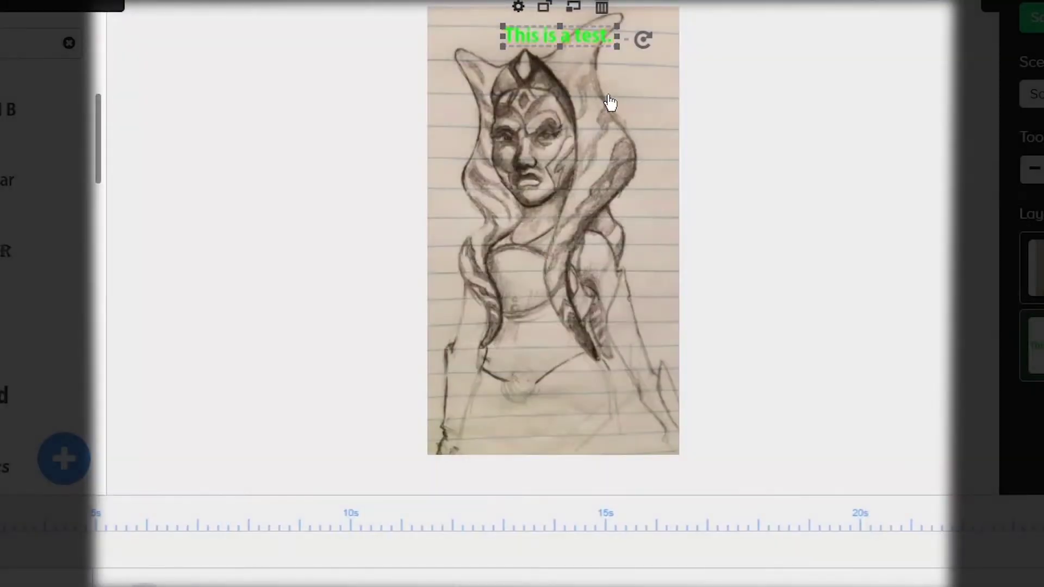
- Recolor the "This is a test." text blue (#003DDE) in its asset settings and apply the change
{"action": "left_click", "coordinate": [518, 8]}
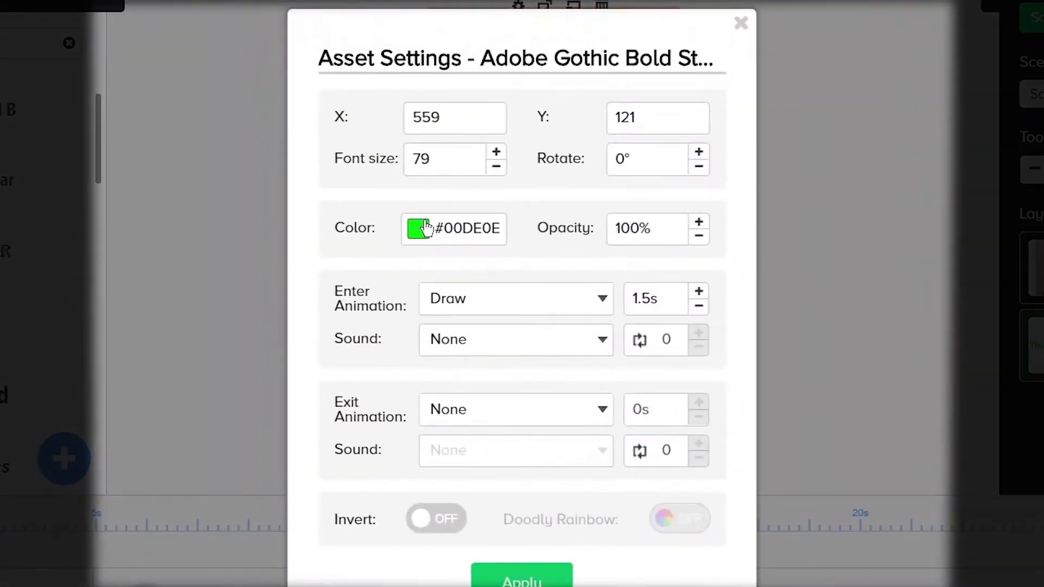
{"action": "left_click", "coordinate": [426, 233]}
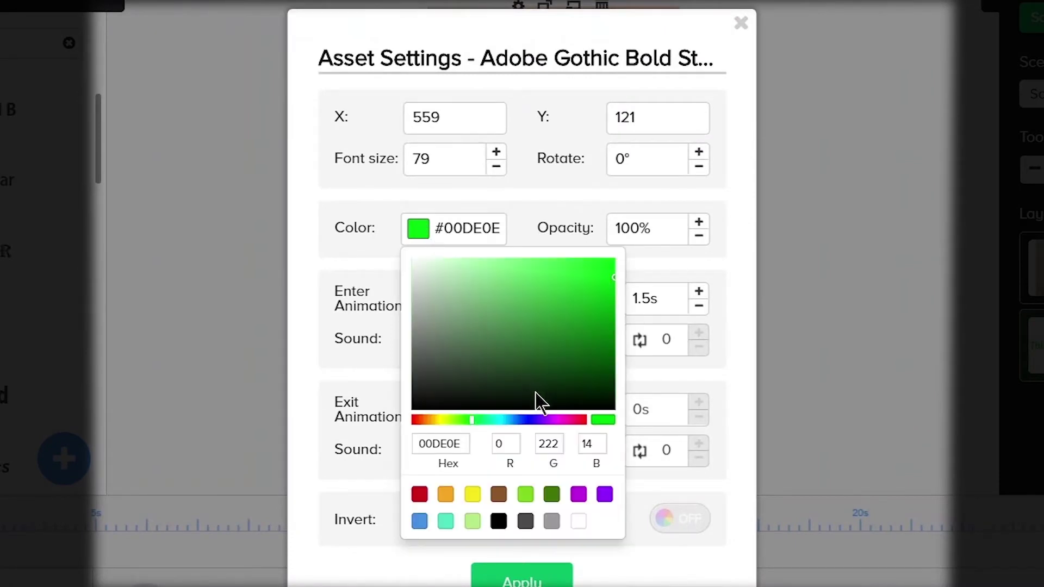
{"action": "left_click", "coordinate": [520, 419]}
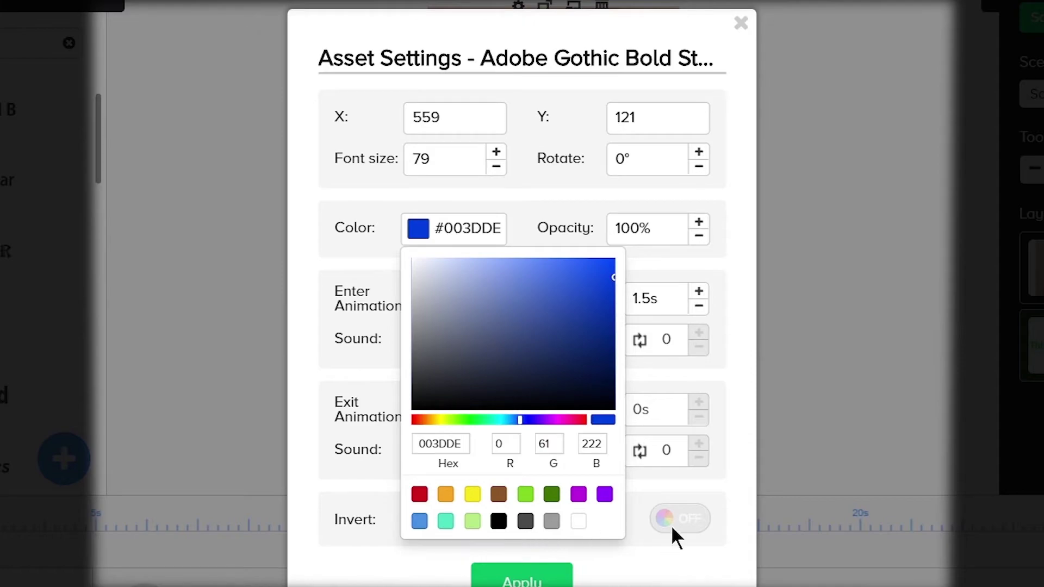
{"action": "left_click", "coordinate": [694, 581]}
{"action": "left_click", "coordinate": [522, 580]}
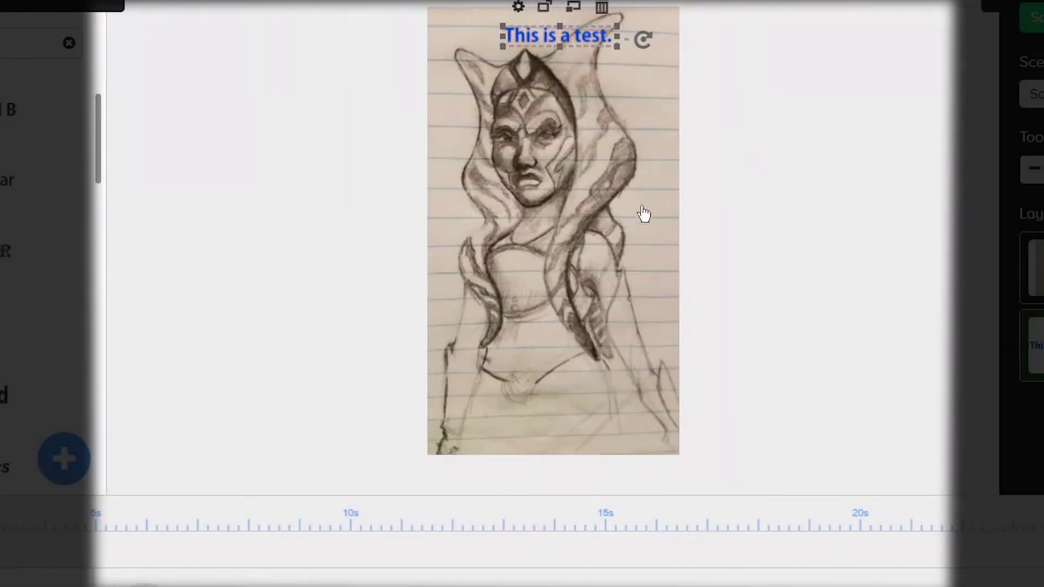
{"action": "left_click", "coordinate": [632, 185]}
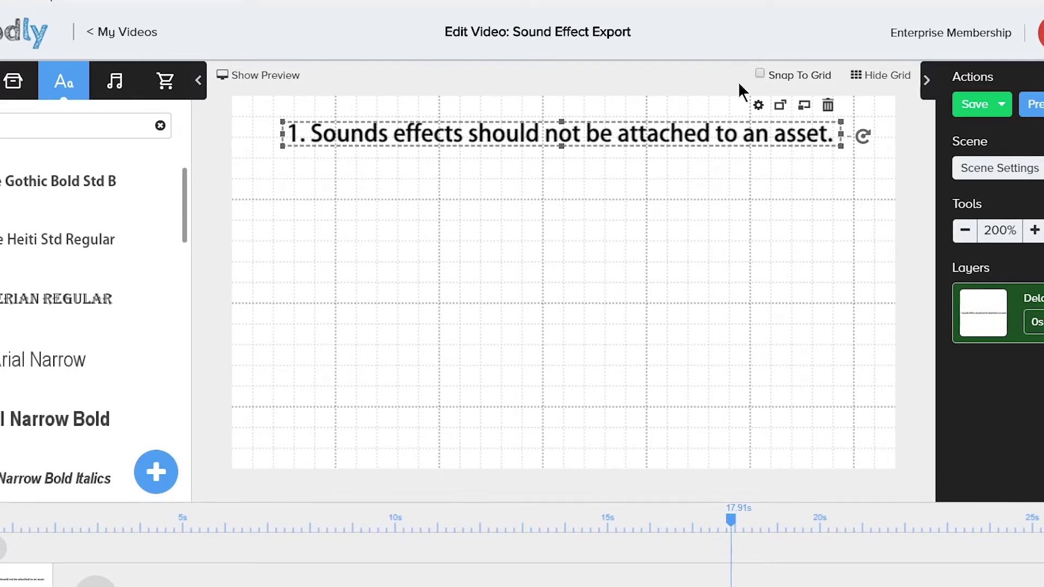
- Shift the "1. Sounds effects should not be attached to an asset." text slightly and place a duplicate directly beneath it
{"action": "mouse_move", "coordinate": [612, 134]}
{"action": "left_mouse_down"}
{"action": "mouse_move", "coordinate": [575, 141]}
{"action": "mouse_move", "coordinate": [600, 136]}
{"action": "left_mouse_up"}
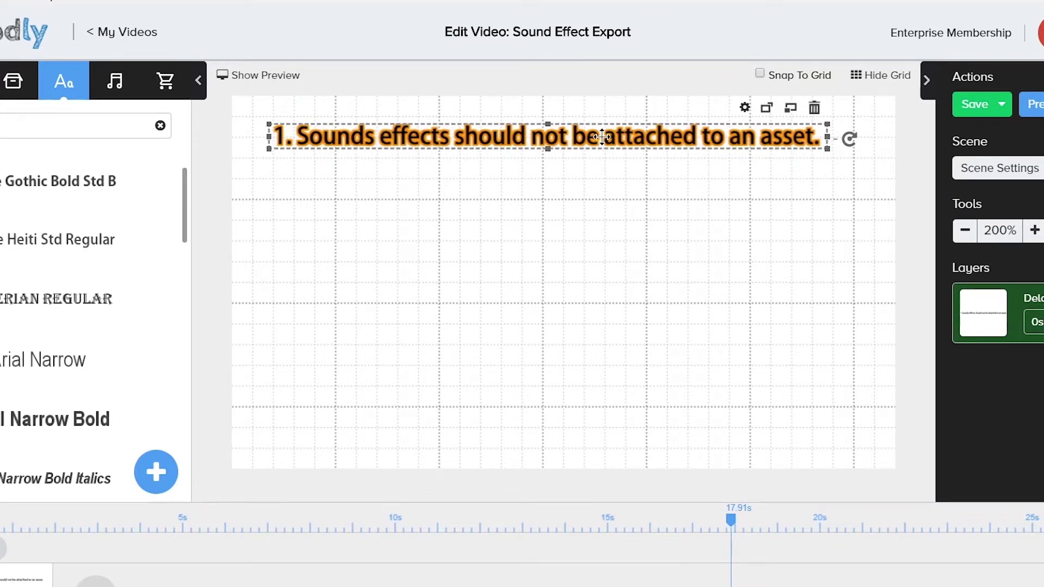
{"action": "key", "text": "ctrl+v"}
{"action": "key", "text": "Down"}
{"action": "key", "text": "Down"}
{"action": "key", "text": "Down"}
{"action": "key", "text": "Down"}
{"action": "key", "text": "Down"}
{"action": "key", "text": "Down"}
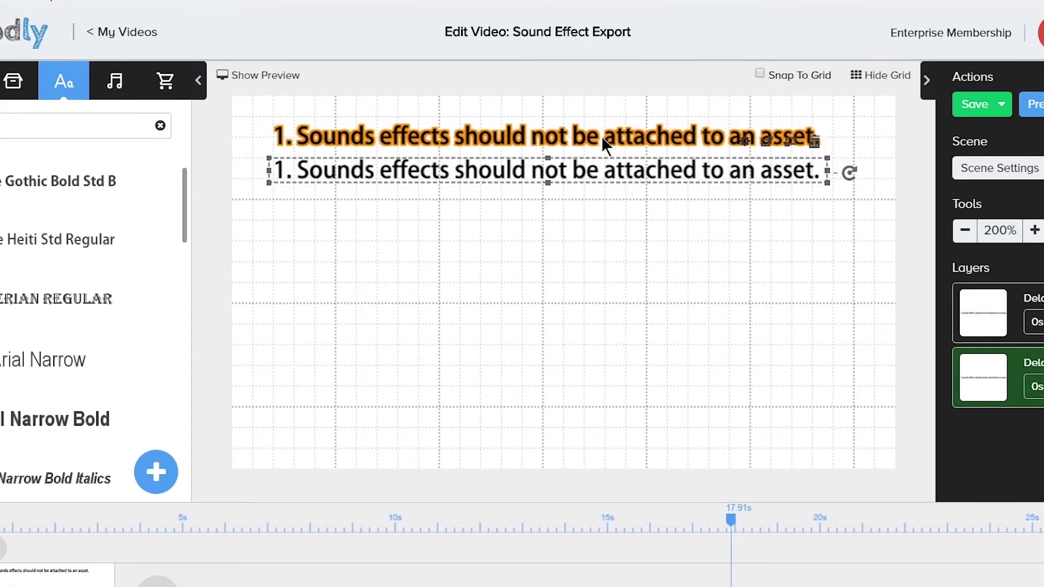
- Replace the duplicate's wording with "2. Try not to scribble imported images into the canvas." and apply the edit
{"action": "double_click", "coordinate": [649, 166]}
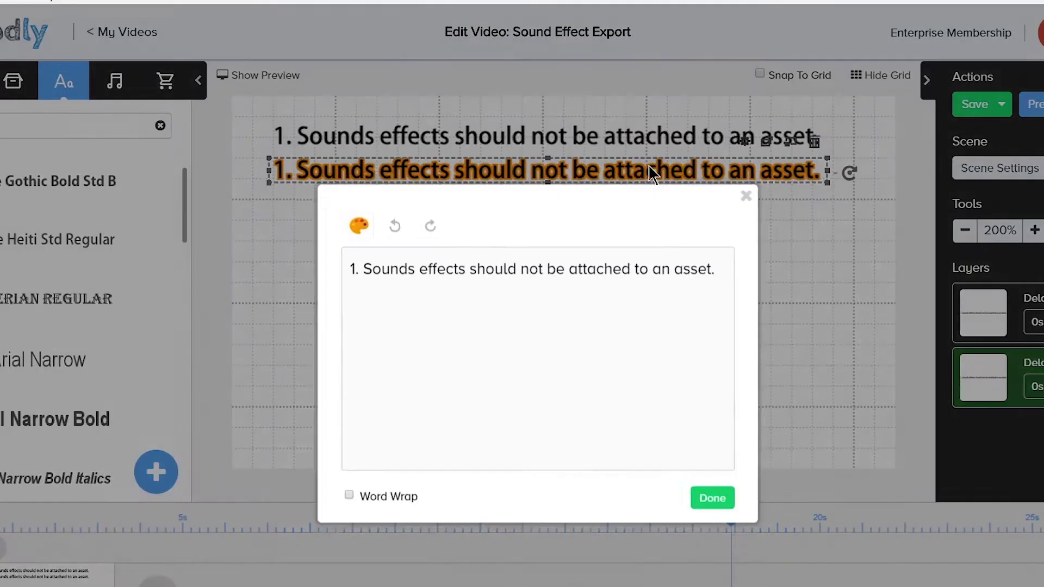
{"action": "left_click_drag", "start_coordinate": [733, 261], "coordinate": [299, 267]}
{"action": "type", "text": "2. Try not to scribble i"}
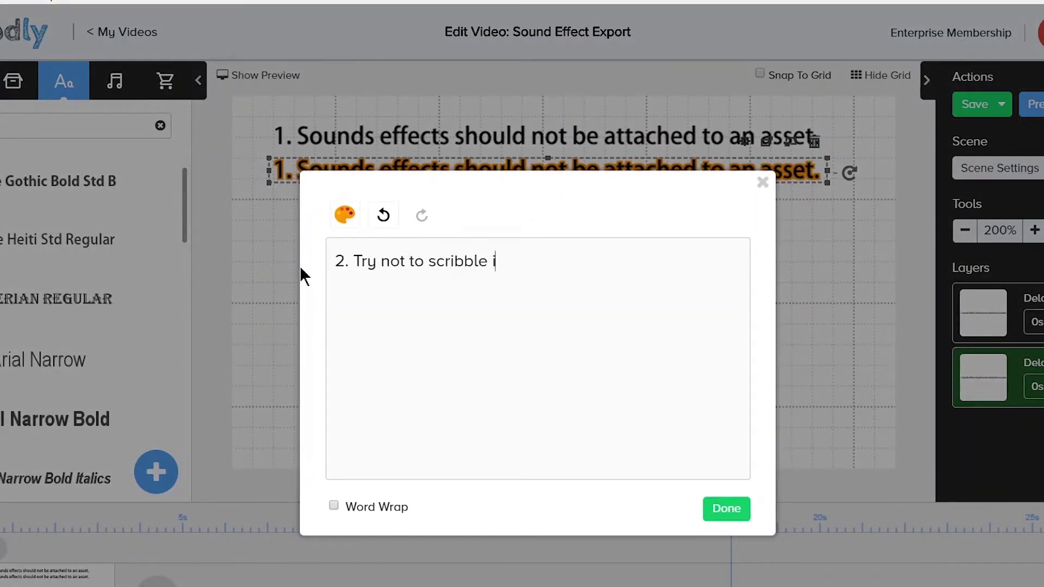
{"action": "type", "text": "mported images into the canvas."}
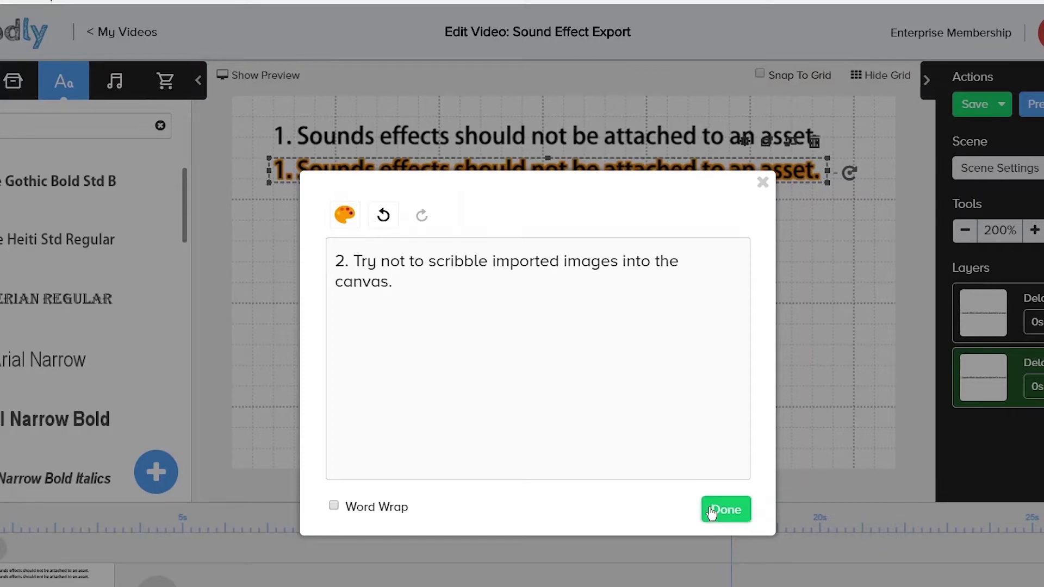
{"action": "left_click", "coordinate": [710, 508]}
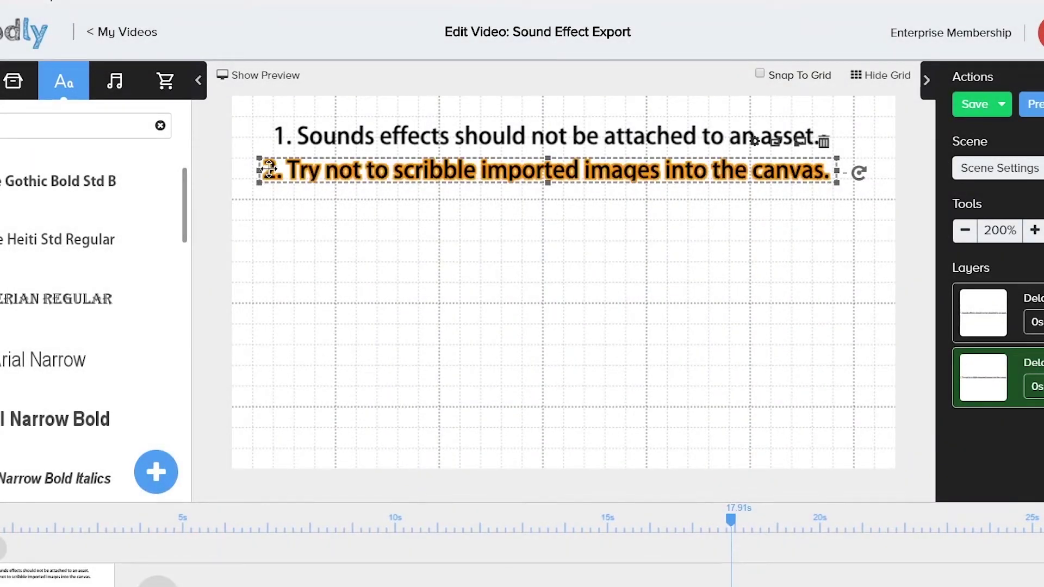
- Align the left edges of the two numbered text objects with each other by eye
{"action": "left_click_drag", "start_coordinate": [308, 174], "coordinate": [322, 178]}
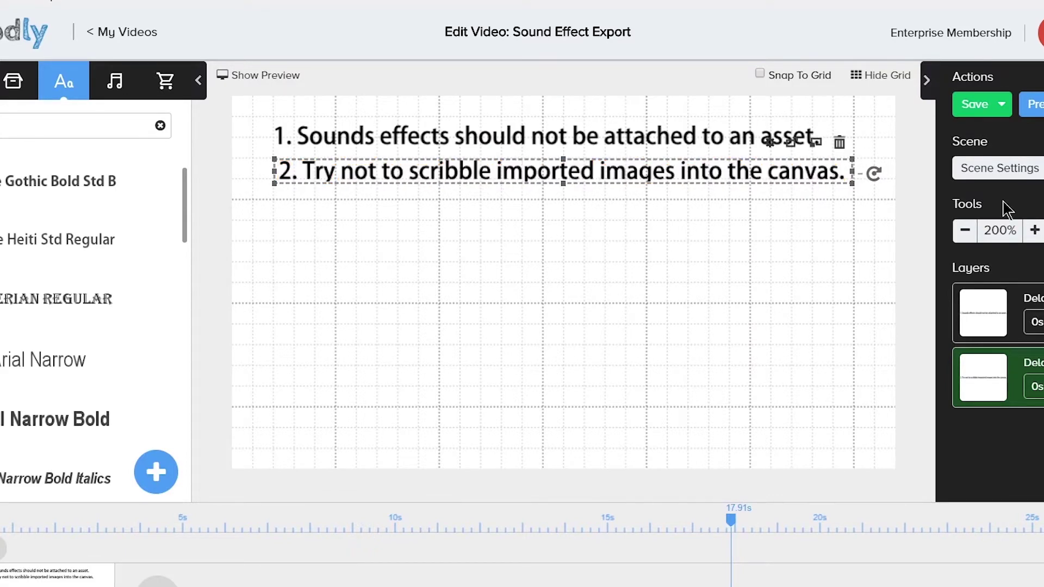
{"action": "left_click", "coordinate": [1037, 233]}
{"action": "left_click", "coordinate": [1035, 230]}
{"action": "left_click", "coordinate": [1035, 230]}
{"action": "left_click", "coordinate": [1035, 230]}
{"action": "left_click", "coordinate": [1035, 231]}
{"action": "left_click", "coordinate": [1035, 230]}
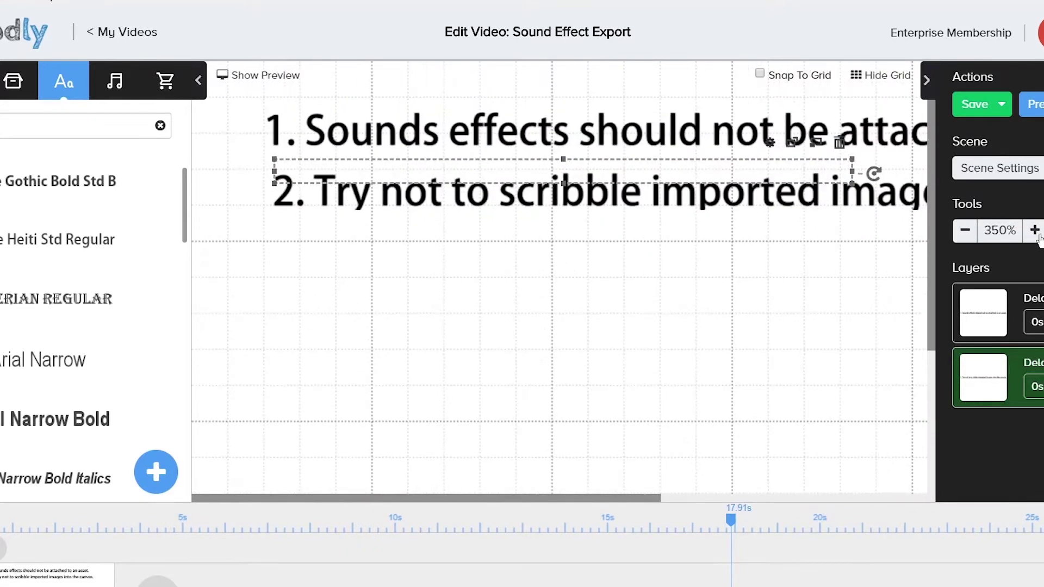
{"action": "left_click", "coordinate": [1035, 230]}
{"action": "left_click", "coordinate": [1035, 230]}
{"action": "scroll", "coordinate": [465, 192], "scroll_direction": "up", "scroll_amount": 5}
{"action": "left_click_drag", "start_coordinate": [465, 191], "coordinate": [455, 248]}
{"action": "left_click_drag", "start_coordinate": [470, 164], "coordinate": [466, 161]}
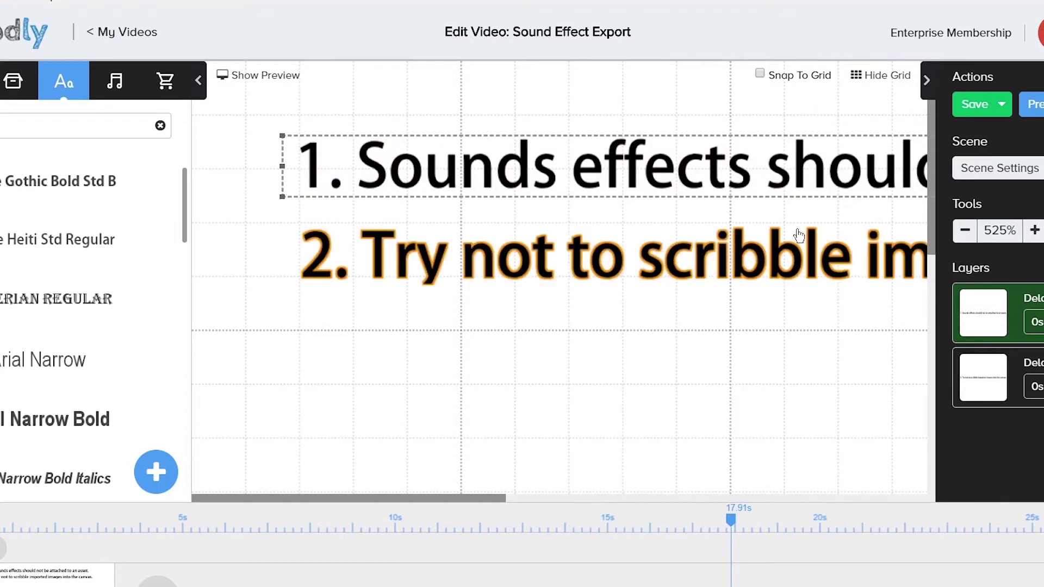
- Delete the separate "2. Try not to scribble imported images into the canvas." text object
{"action": "left_click", "coordinate": [966, 230]}
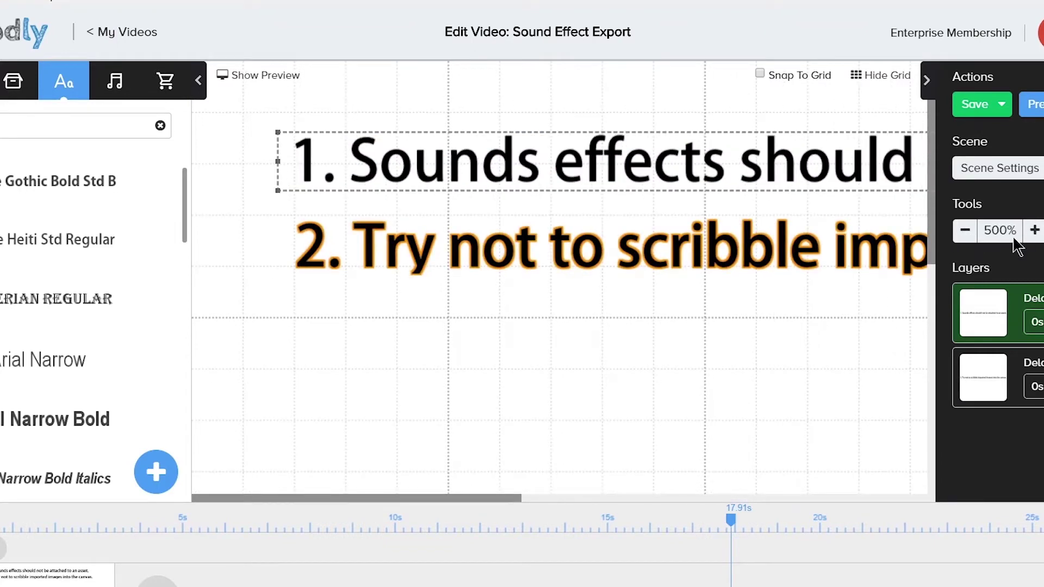
{"action": "left_click", "coordinate": [966, 230]}
{"action": "left_click", "coordinate": [966, 230]}
{"action": "left_click", "coordinate": [966, 230]}
{"action": "left_click", "coordinate": [965, 231]}
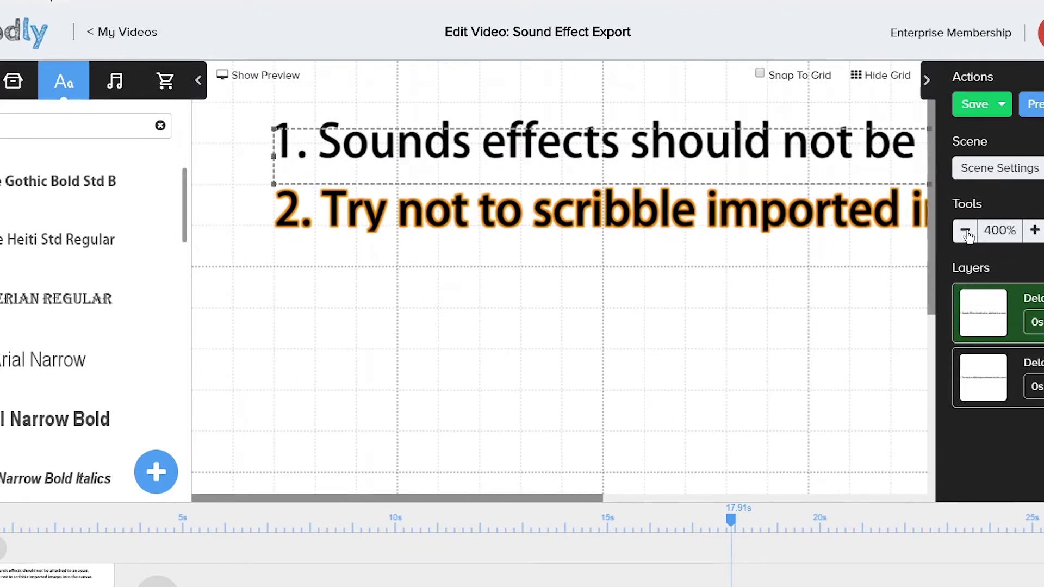
{"action": "left_click", "coordinate": [965, 230]}
{"action": "left_click", "coordinate": [966, 230]}
{"action": "left_click", "coordinate": [965, 231]}
{"action": "left_click", "coordinate": [966, 231]}
{"action": "left_click", "coordinate": [966, 232]}
{"action": "left_click", "coordinate": [966, 233]}
{"action": "left_click", "coordinate": [966, 233]}
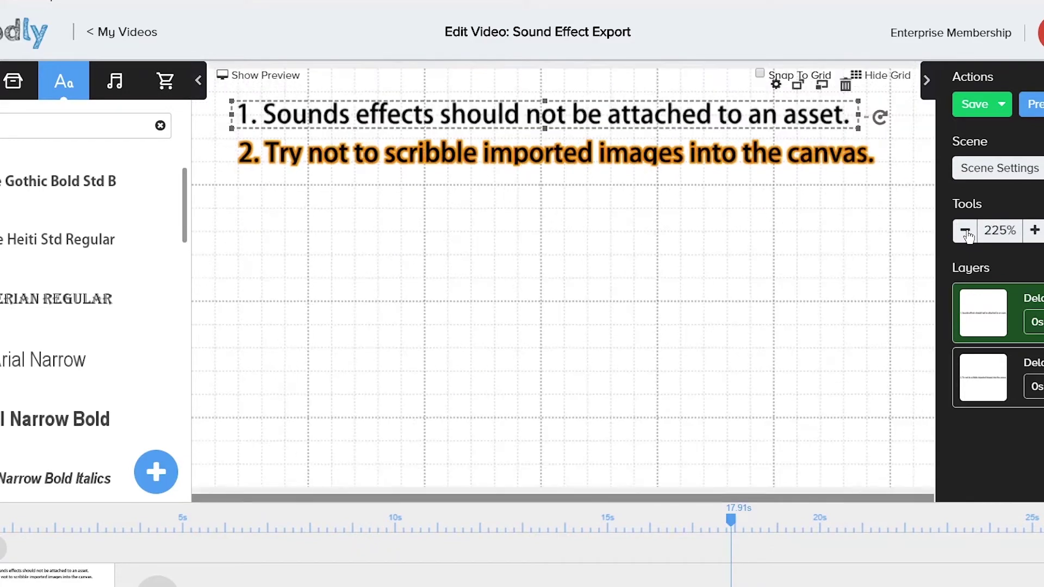
{"action": "left_click", "coordinate": [965, 232]}
{"action": "left_click", "coordinate": [560, 173]}
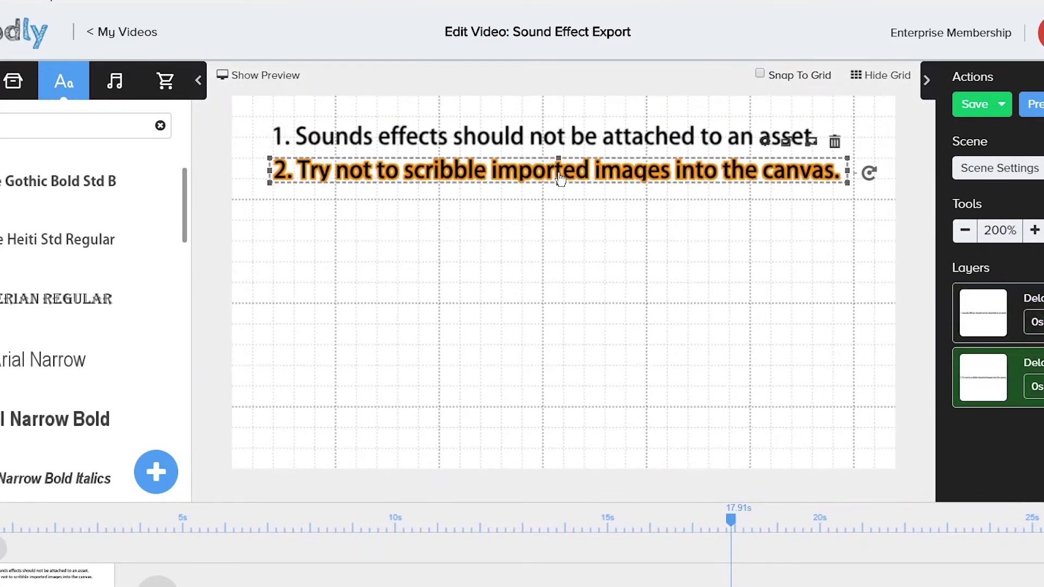
{"action": "key", "text": "Delete"}
{"action": "left_click", "coordinate": [588, 396]}
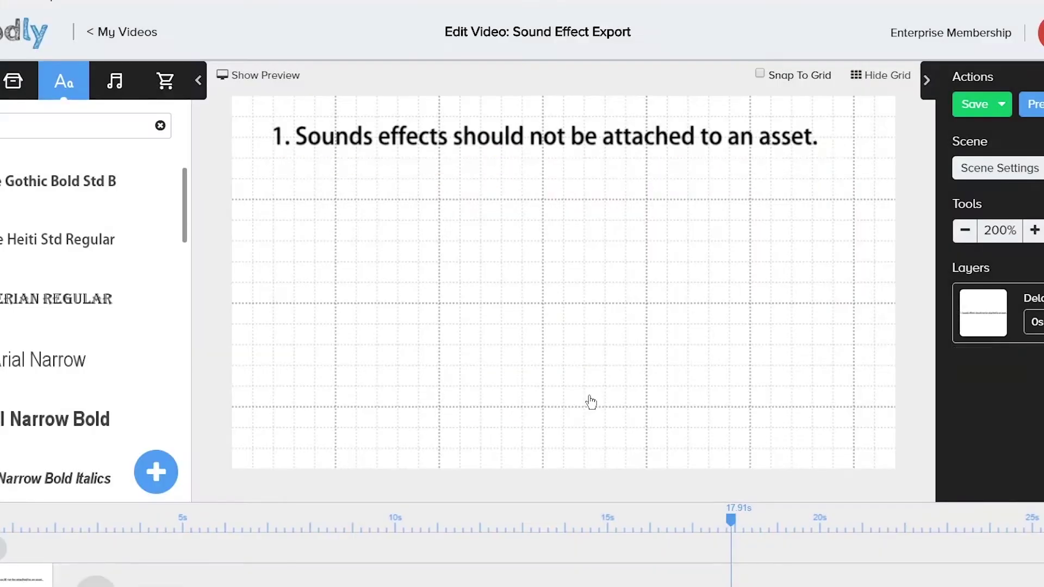
- Add "2. Try not to scribble imported images into the canvas." as a second line inside the first text object
{"action": "left_click", "coordinate": [560, 139]}
{"action": "double_click", "coordinate": [560, 138]}
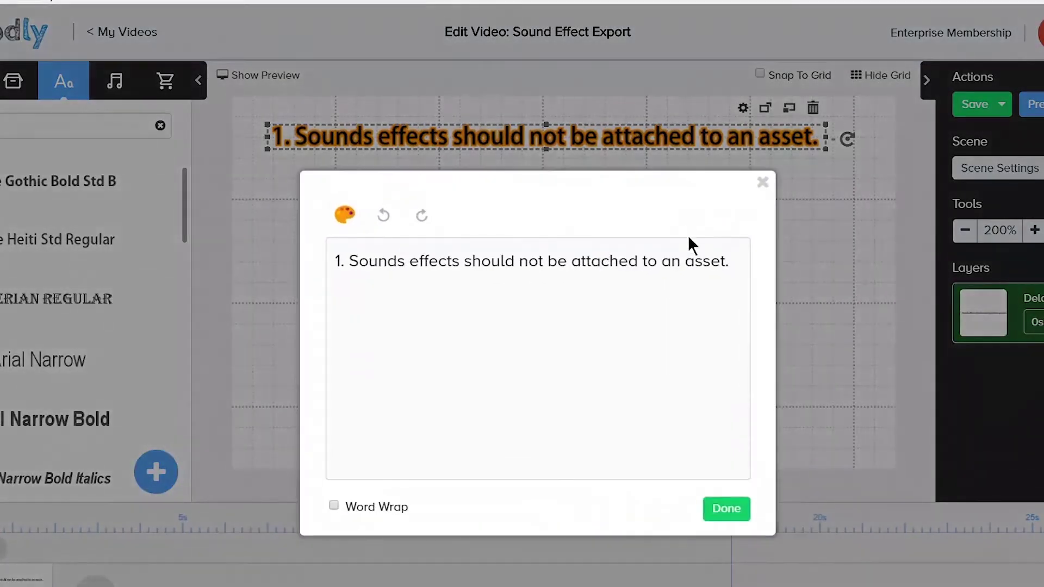
{"action": "key", "text": "Return"}
{"action": "type", "text": "2. Try not to scribble imported images into the canvas."}
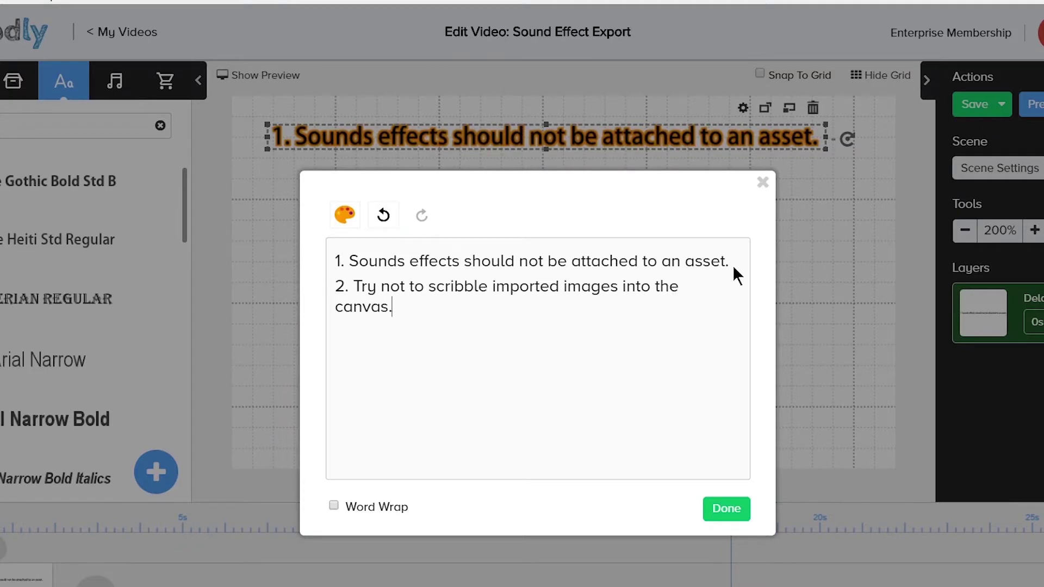
{"action": "left_click", "coordinate": [729, 508]}
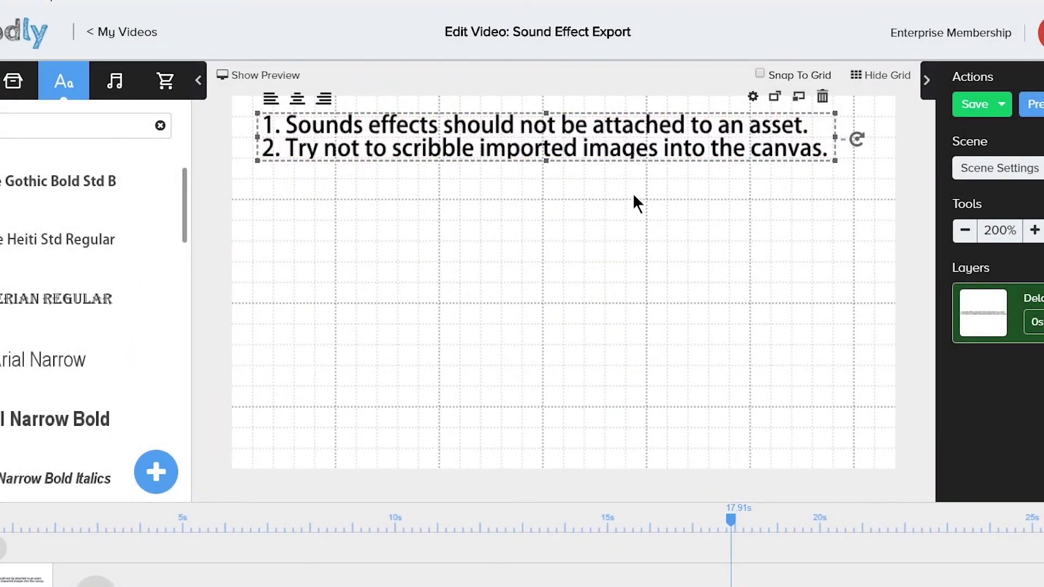
- Move the two-line text object lower on the canvas and insert a blank line between its two sentences
{"action": "left_click_drag", "start_coordinate": [635, 153], "coordinate": [645, 210]}
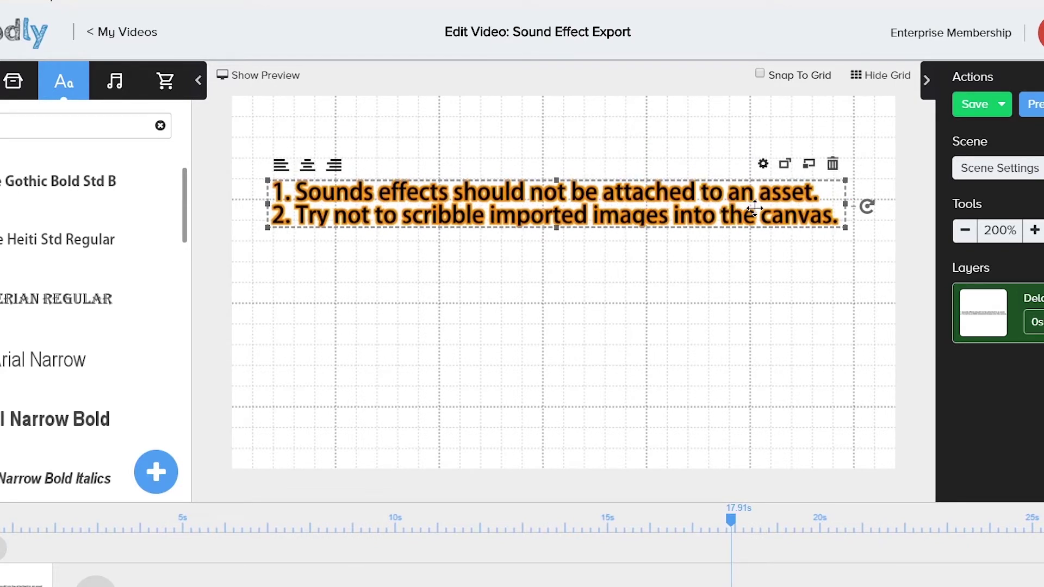
{"action": "double_click", "coordinate": [755, 209]}
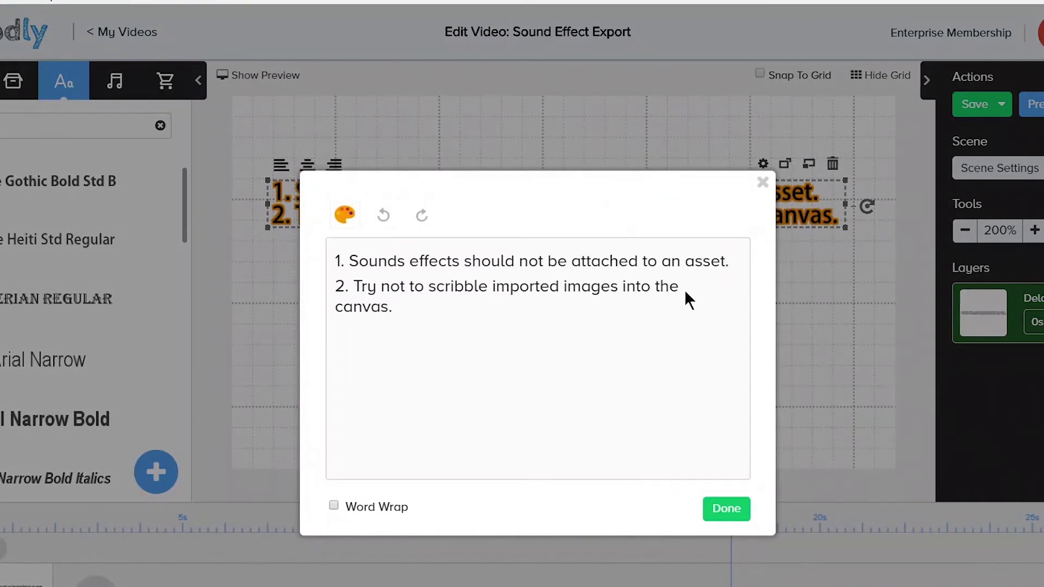
{"action": "key", "text": "Return"}
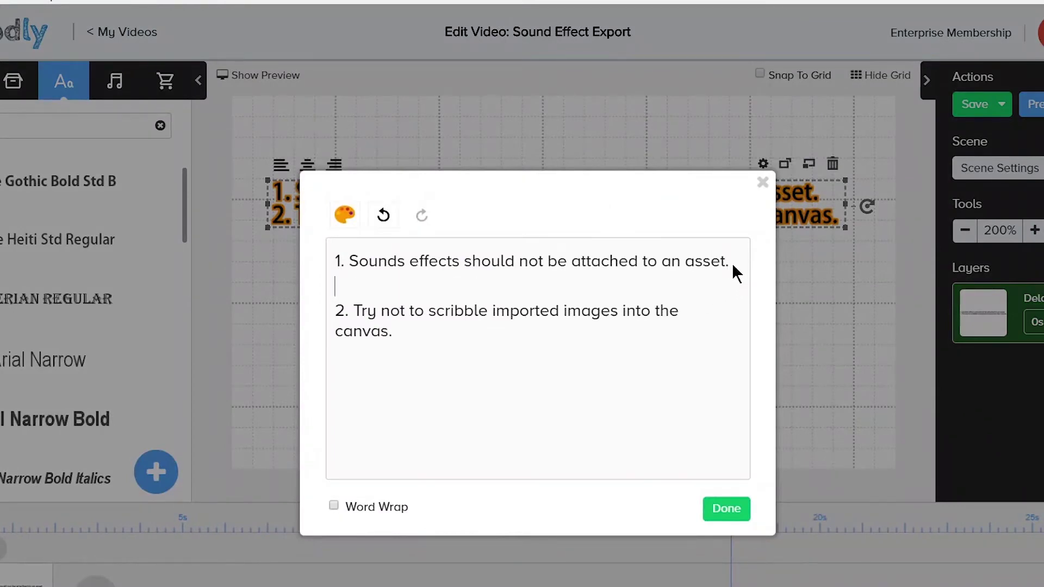
{"action": "left_click", "coordinate": [738, 519]}
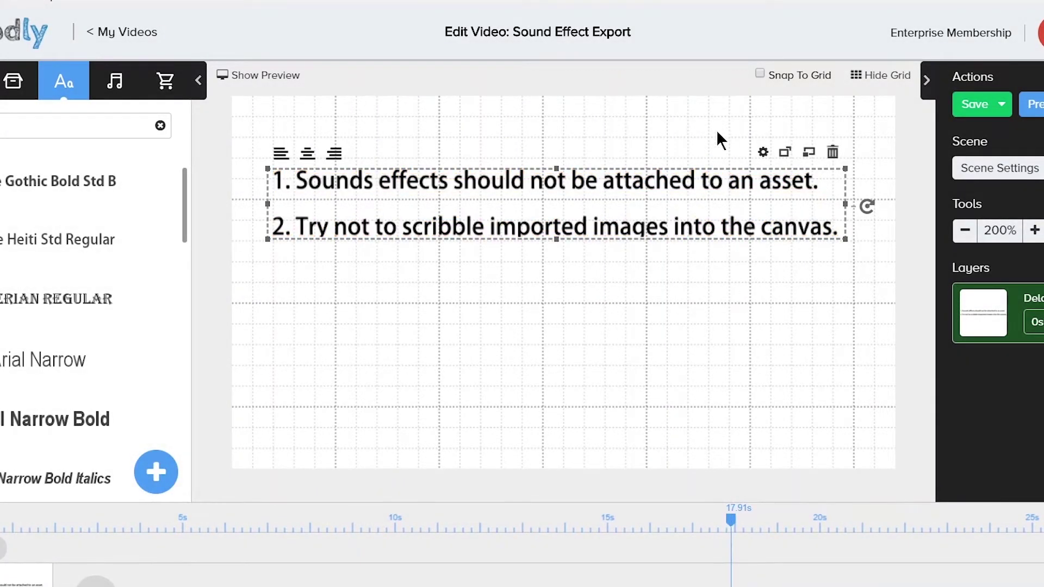
- Remove the blank line and the second sentence from the text object and apply the edit
{"action": "double_click", "coordinate": [773, 226]}
{"action": "left_click_drag", "start_coordinate": [444, 334], "coordinate": [339, 280]}
{"action": "key", "text": "BackSpace"}
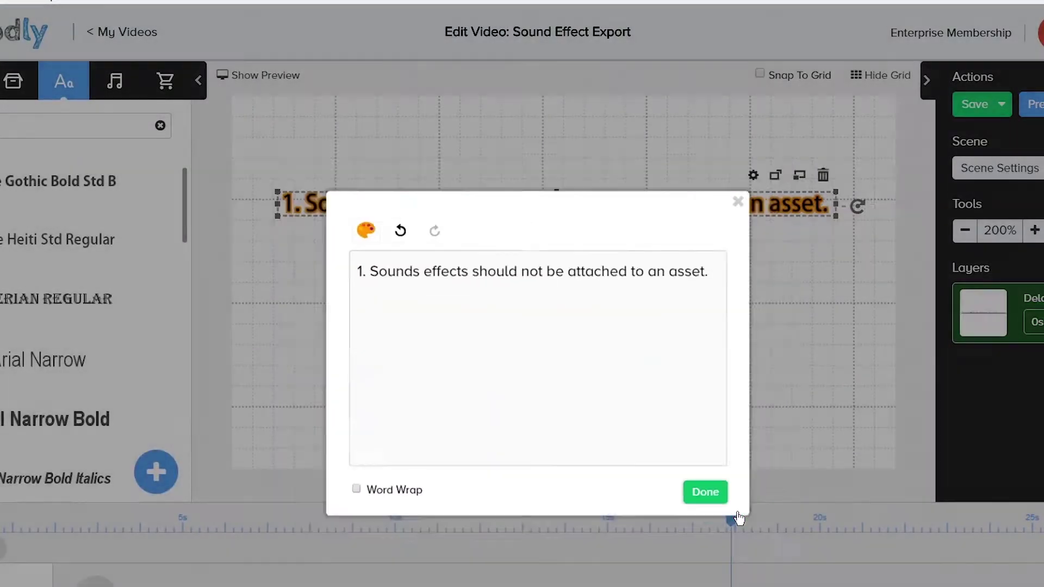
{"action": "left_click", "coordinate": [738, 515]}
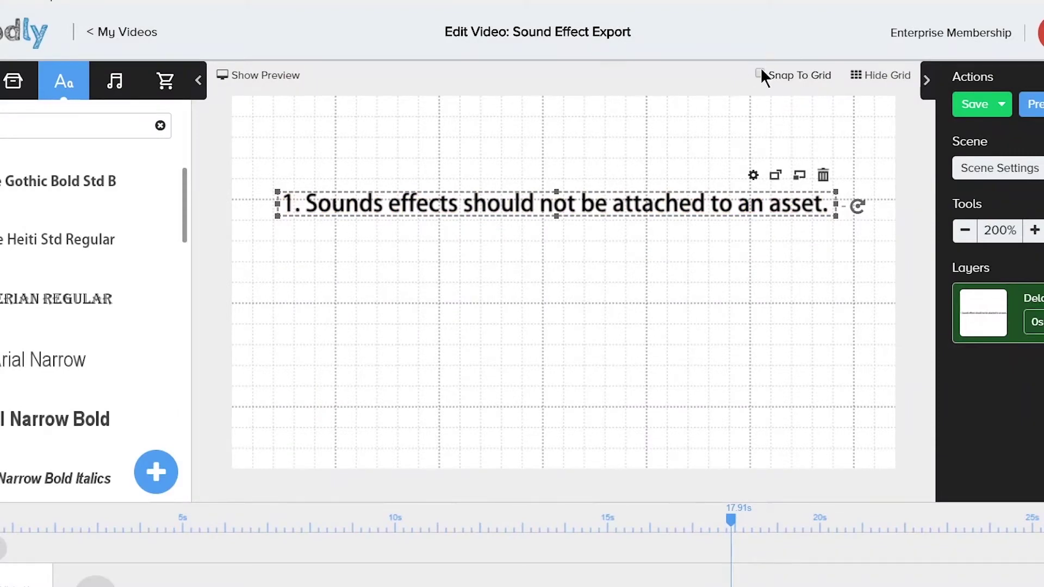
- With Snap To Grid enabled, move the first text object up near the canvas's upper edge and paste a copy beneath it
{"action": "left_click_drag", "start_coordinate": [564, 189], "coordinate": [576, 145]}
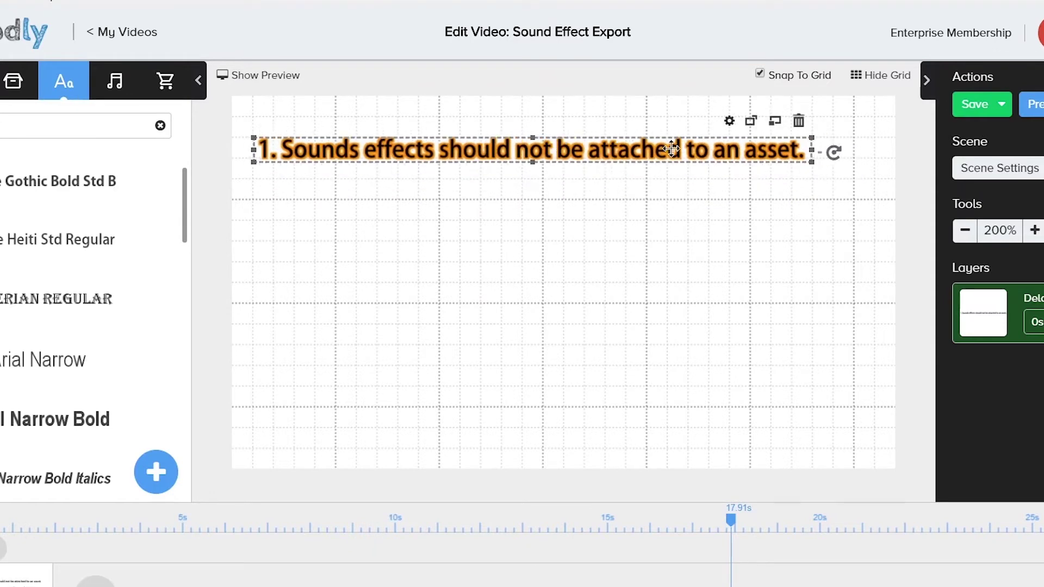
{"action": "key", "text": "ctrl+c"}
{"action": "key", "text": "ctrl+v"}
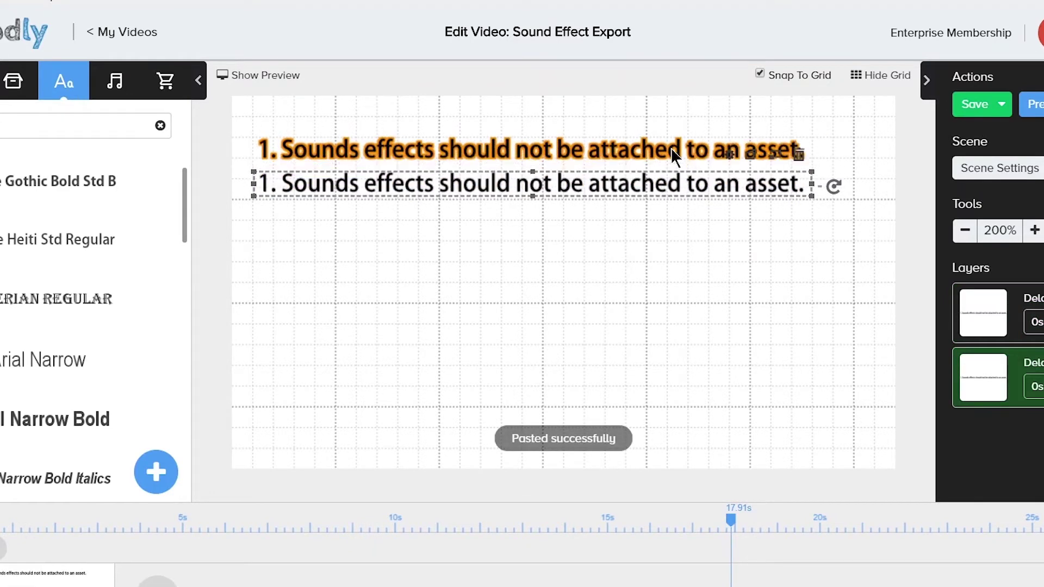
{"action": "left_click_drag", "start_coordinate": [648, 170], "coordinate": [641, 173]}
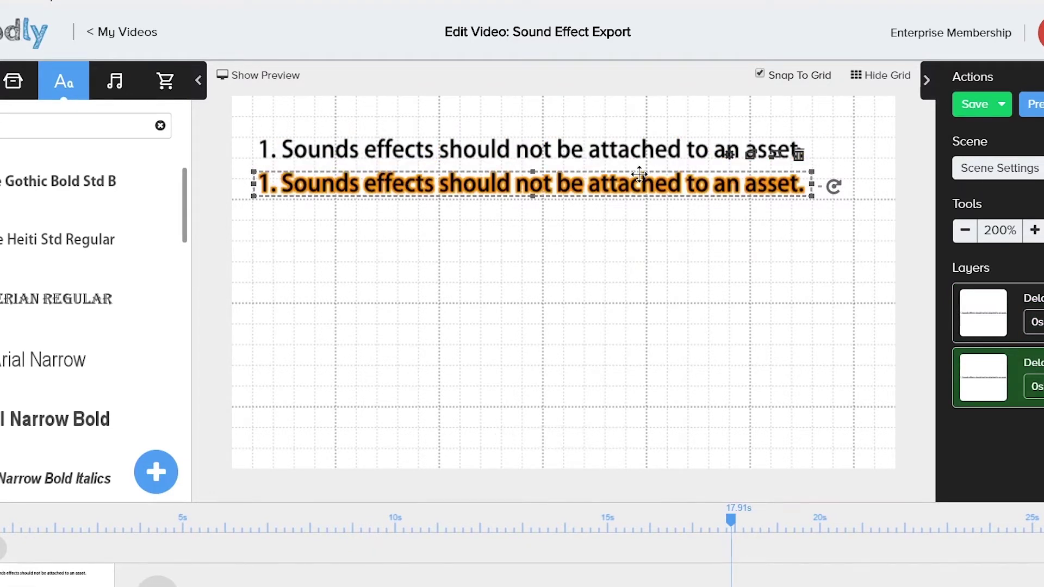
- Change the copy's wording to "2. Try not to scribble imported images into the canvas." and align its left edge with the line above
{"action": "double_click", "coordinate": [640, 174]}
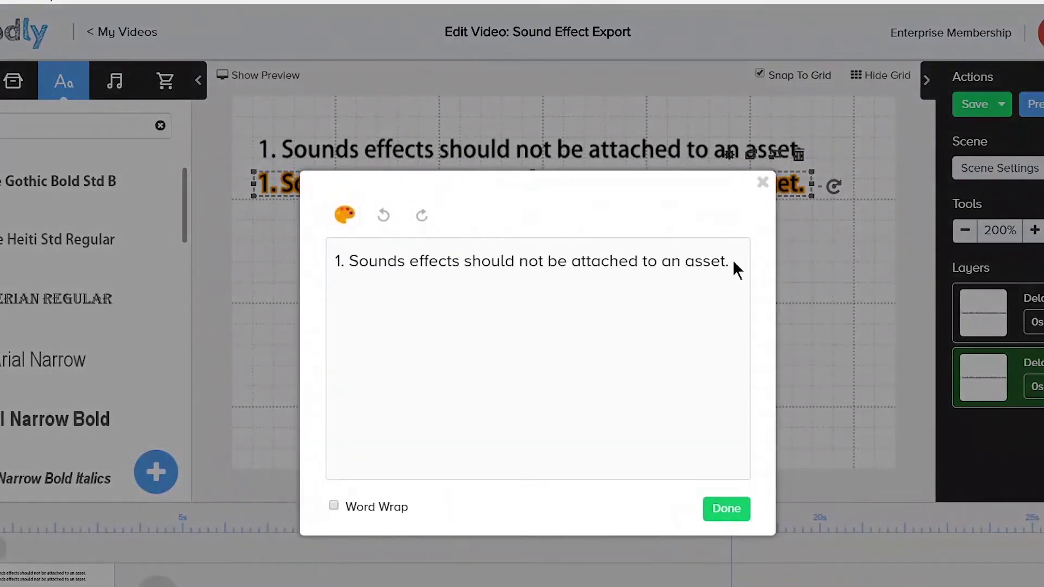
{"action": "left_click_drag", "start_coordinate": [733, 261], "coordinate": [302, 263]}
{"action": "key", "text": "ctrl+v"}
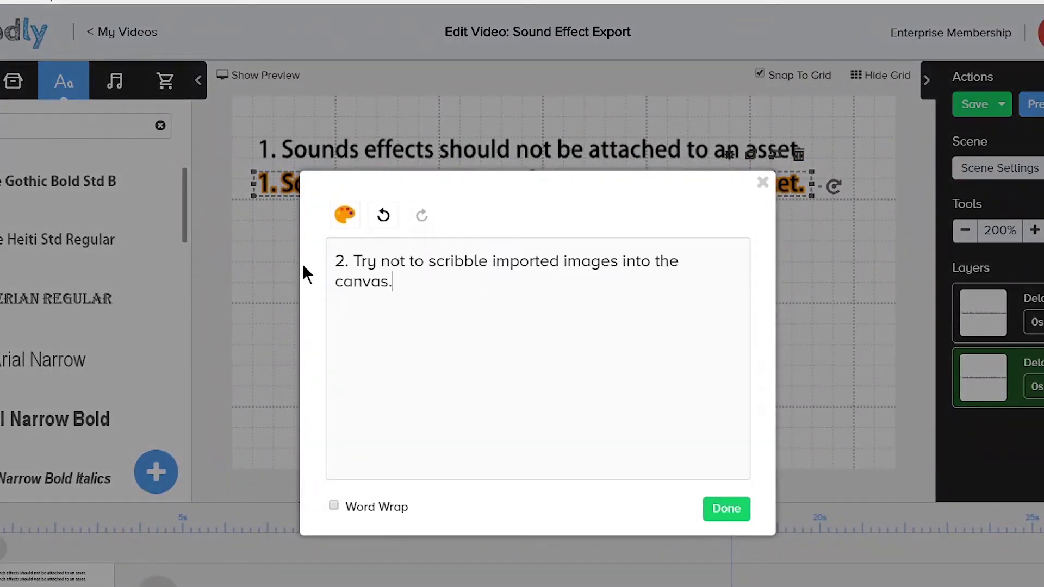
{"action": "left_click", "coordinate": [743, 517]}
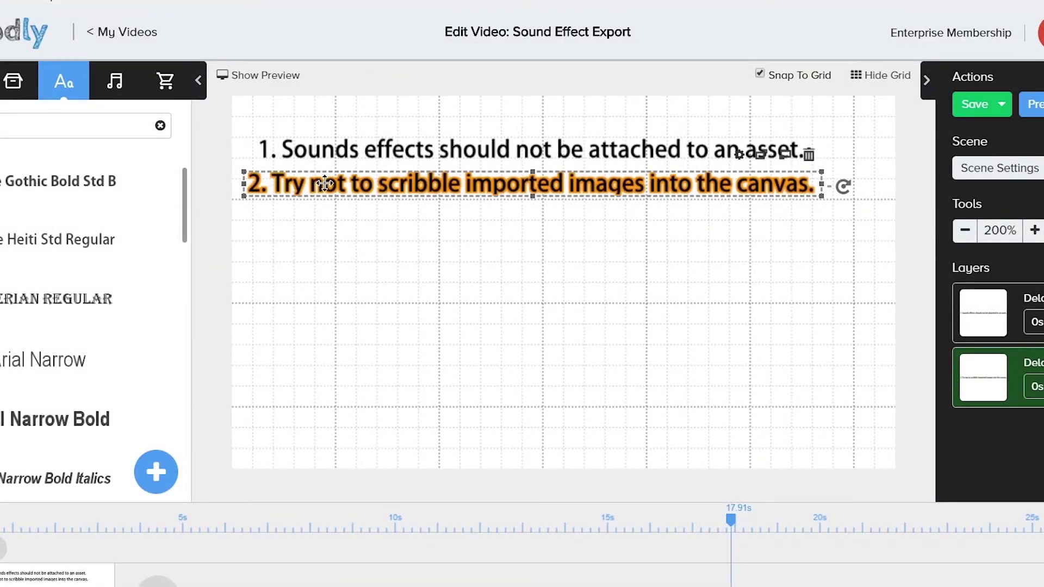
{"action": "left_click_drag", "start_coordinate": [325, 183], "coordinate": [334, 184]}
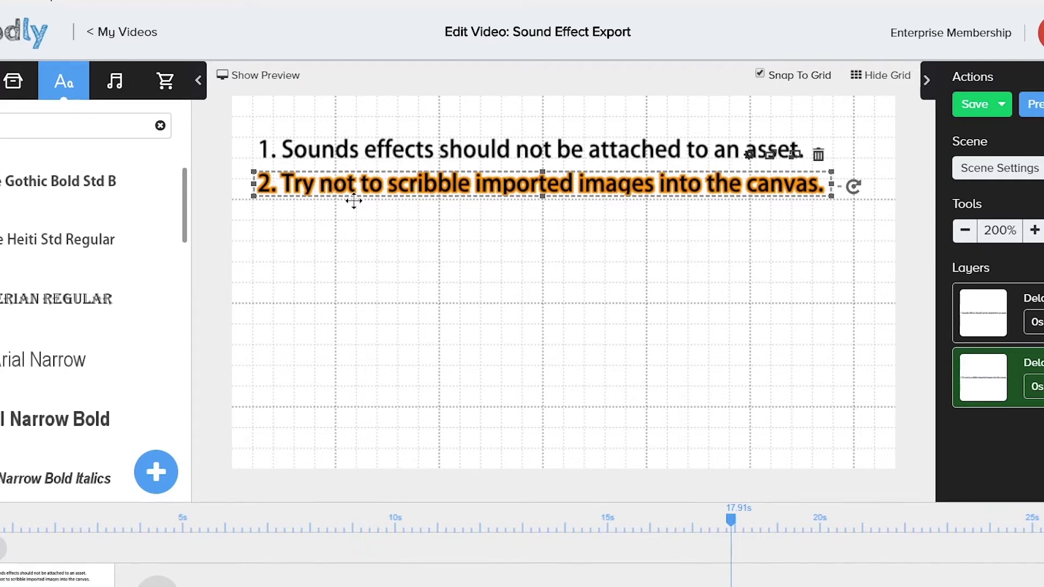
- Examine the left edges of the two text lines at 700% zoom with nothing selected
{"action": "left_click", "coordinate": [389, 258]}
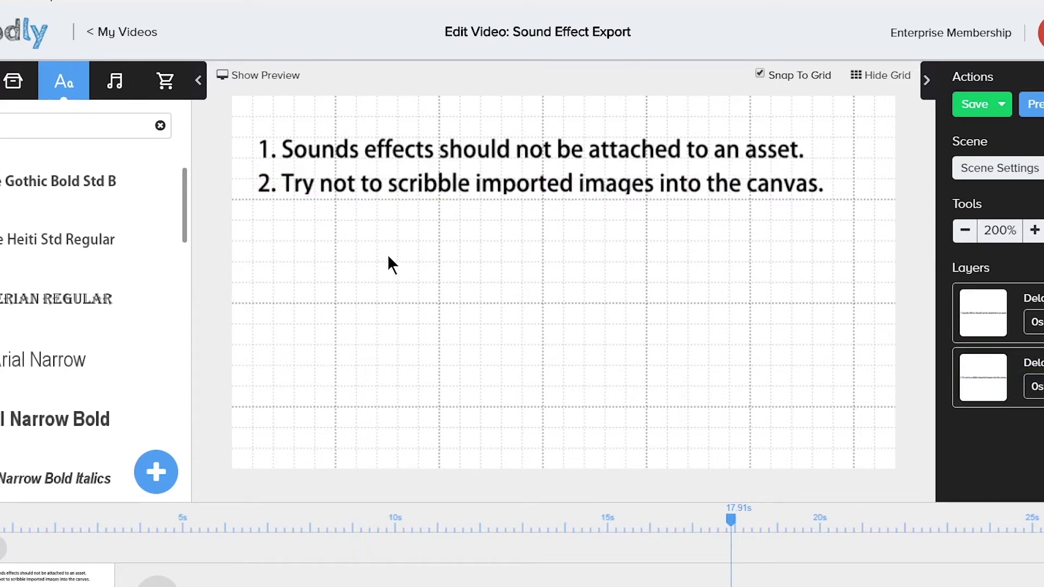
{"action": "left_click", "coordinate": [1035, 230]}
{"action": "left_click", "coordinate": [1035, 230]}
{"action": "left_click", "coordinate": [1035, 230]}
{"action": "left_click", "coordinate": [1035, 230]}
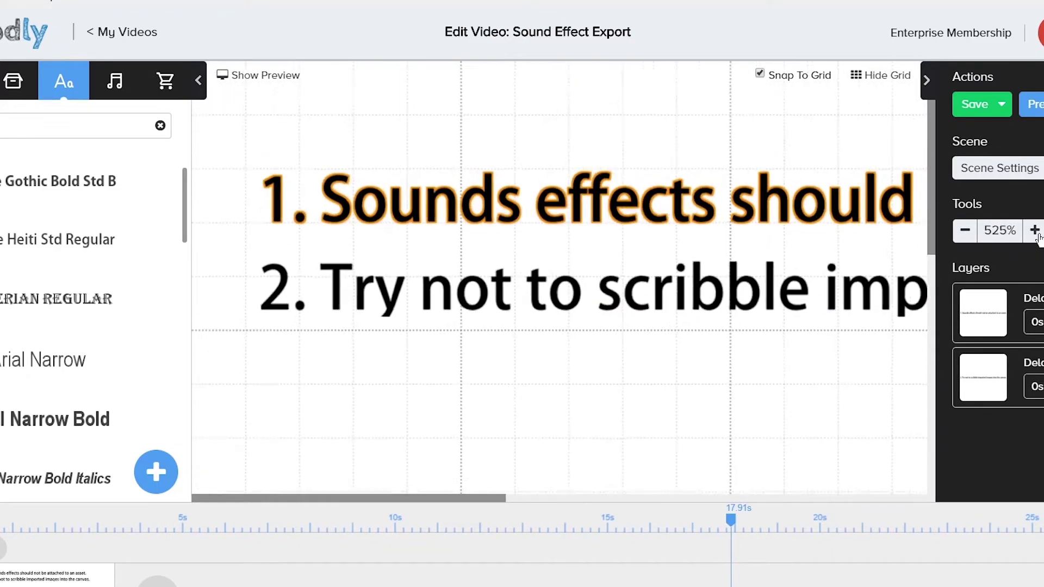
{"action": "left_click", "coordinate": [1035, 230]}
{"action": "left_click", "coordinate": [1035, 230]}
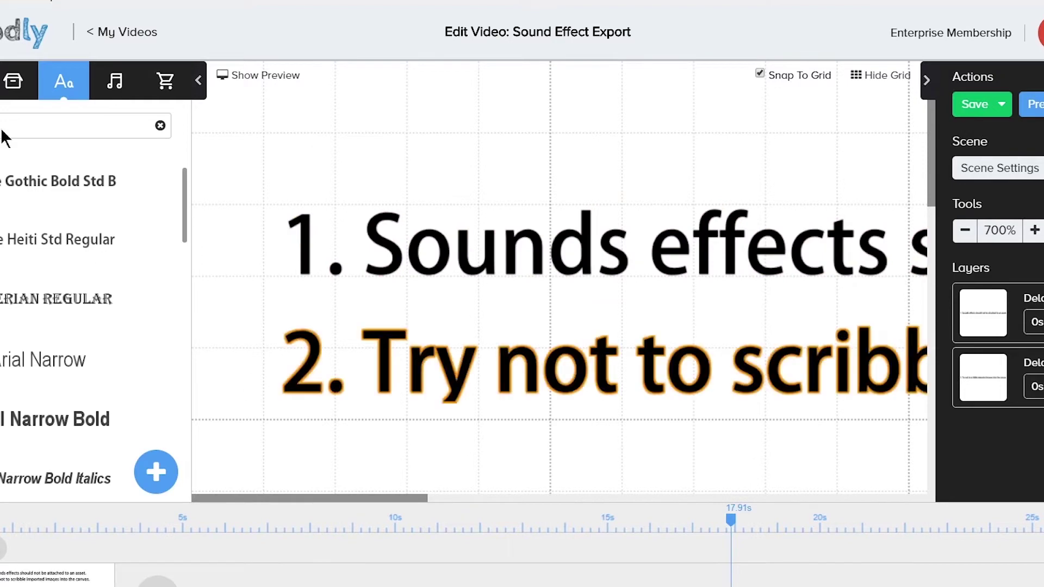
- Search the asset library for "line" and place the plain horizontal line above the first text line
{"action": "left_click", "coordinate": [14, 81]}
{"action": "left_click", "coordinate": [40, 126]}
{"action": "type", "text": "line"}
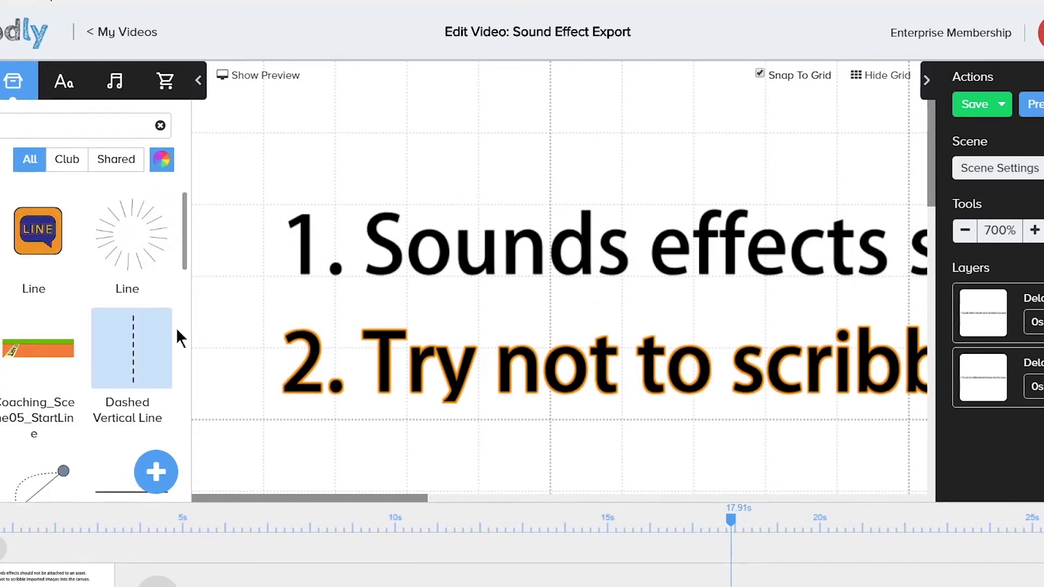
{"action": "left_click_drag", "start_coordinate": [116, 453], "coordinate": [378, 169]}
{"action": "left_click", "coordinate": [478, 163]}
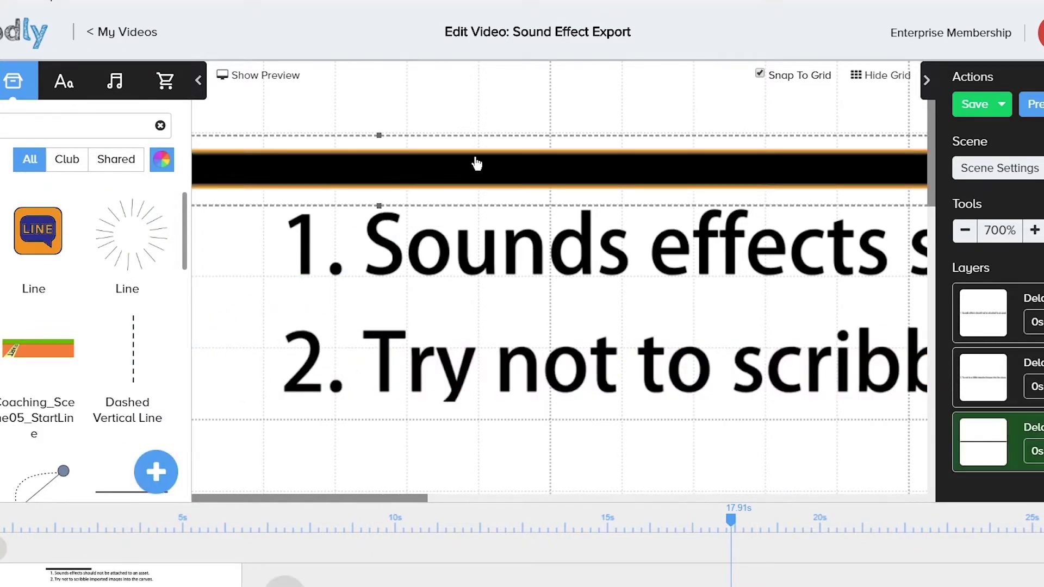
- Rotate the black line to vertical and move it against the left edge of the two text lines
{"action": "left_click", "coordinate": [966, 231]}
{"action": "left_click", "coordinate": [965, 231]}
{"action": "left_click", "coordinate": [965, 231]}
{"action": "left_click", "coordinate": [965, 231]}
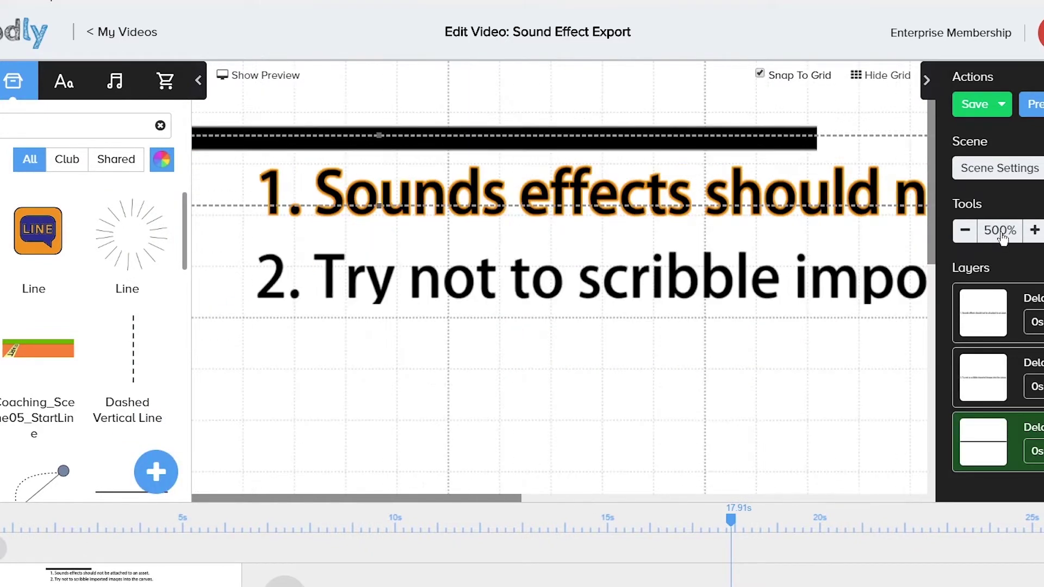
{"action": "left_click", "coordinate": [966, 231]}
{"action": "left_click", "coordinate": [965, 231]}
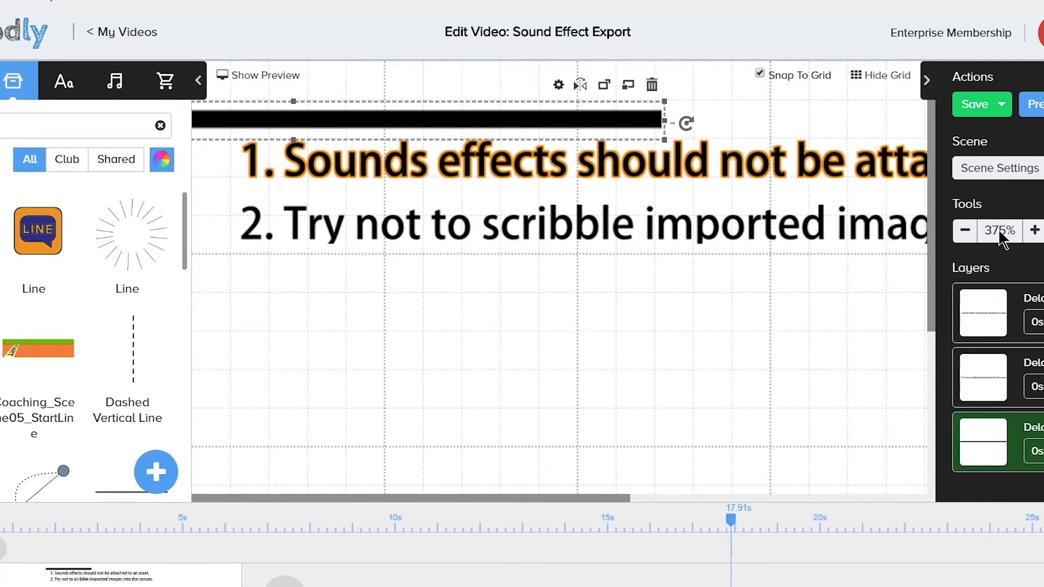
{"action": "left_click", "coordinate": [964, 231]}
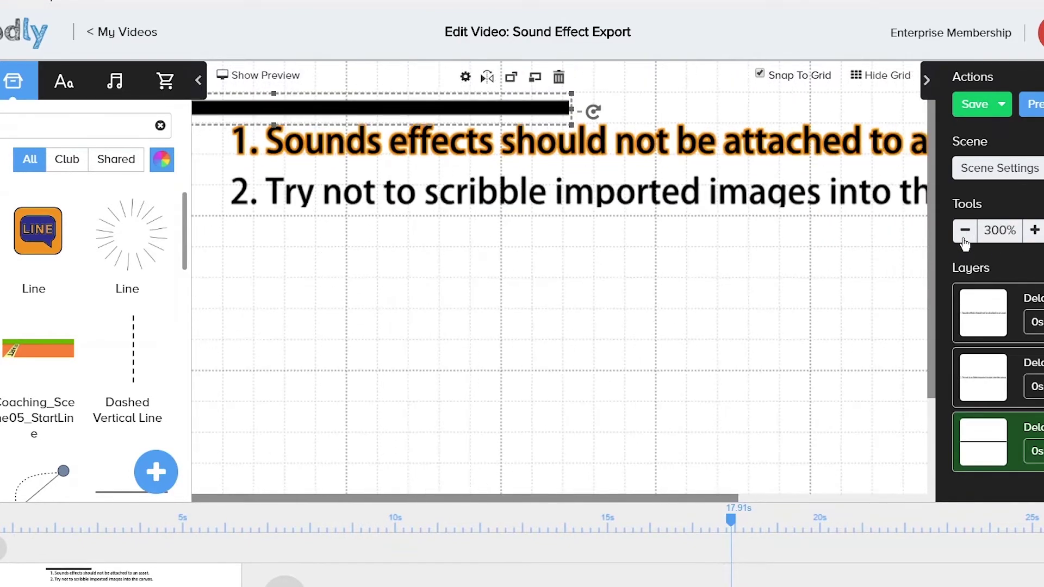
{"action": "left_click_drag", "start_coordinate": [392, 325], "coordinate": [273, 376]}
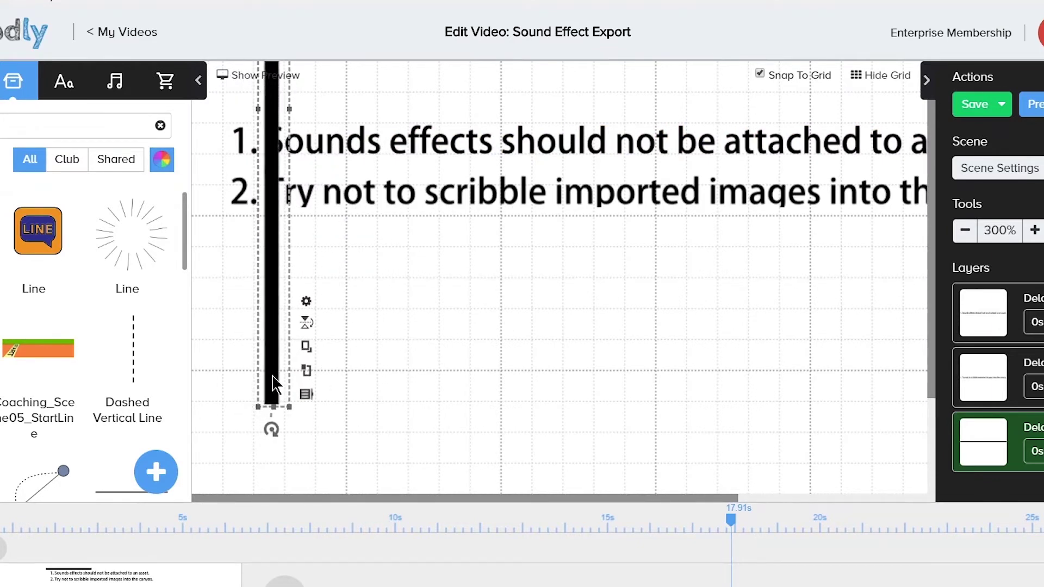
{"action": "left_click_drag", "start_coordinate": [272, 255], "coordinate": [223, 242]}
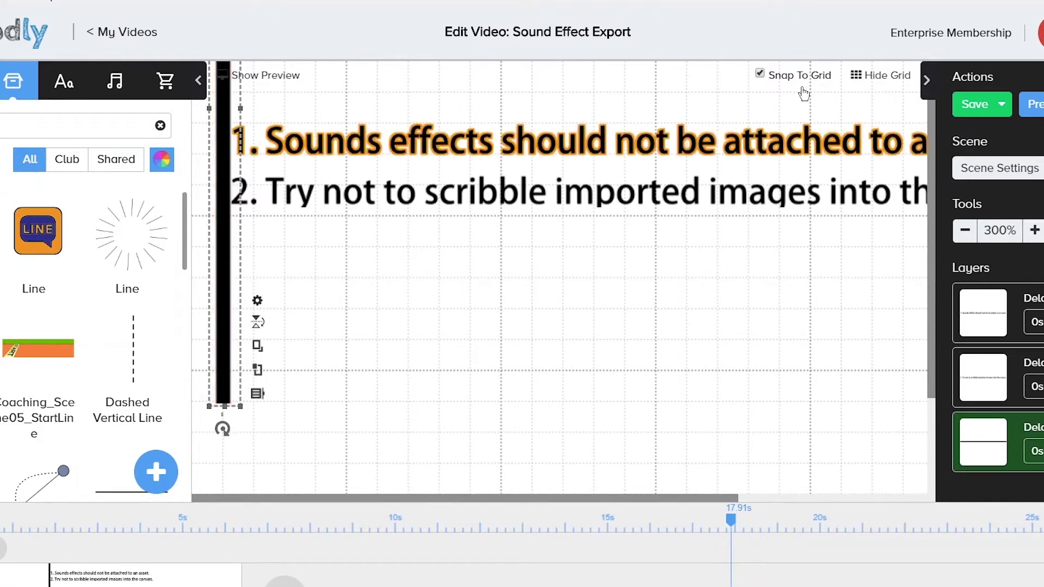
- With Snap To Grid enabled, shift the vertical line right by one grid increment onto the text lines' numbers
{"action": "left_click", "coordinate": [1035, 231]}
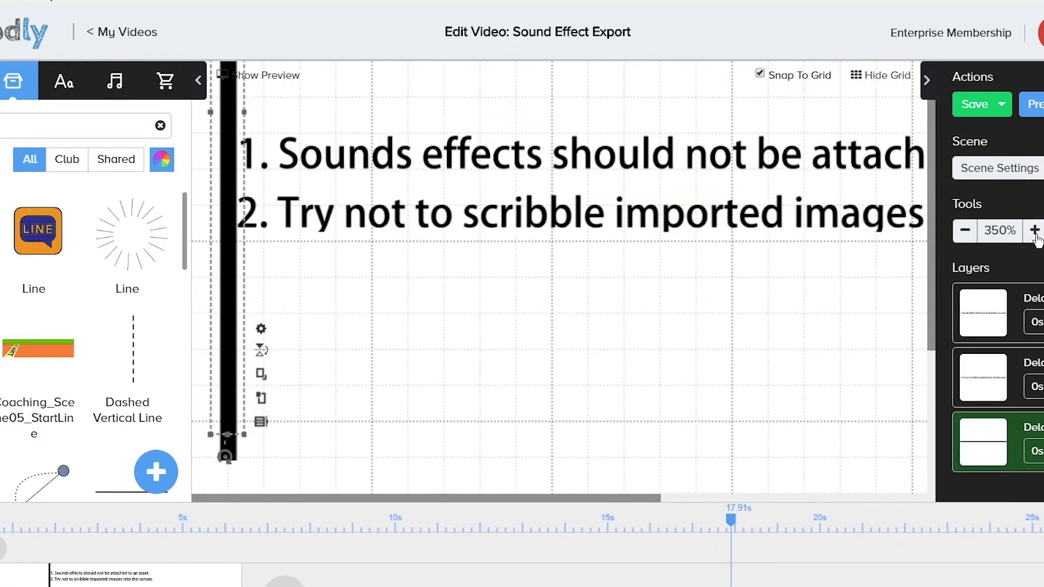
{"action": "left_click", "coordinate": [1035, 231]}
{"action": "left_click", "coordinate": [1035, 231]}
{"action": "left_click", "coordinate": [1035, 231]}
{"action": "left_click", "coordinate": [1035, 231]}
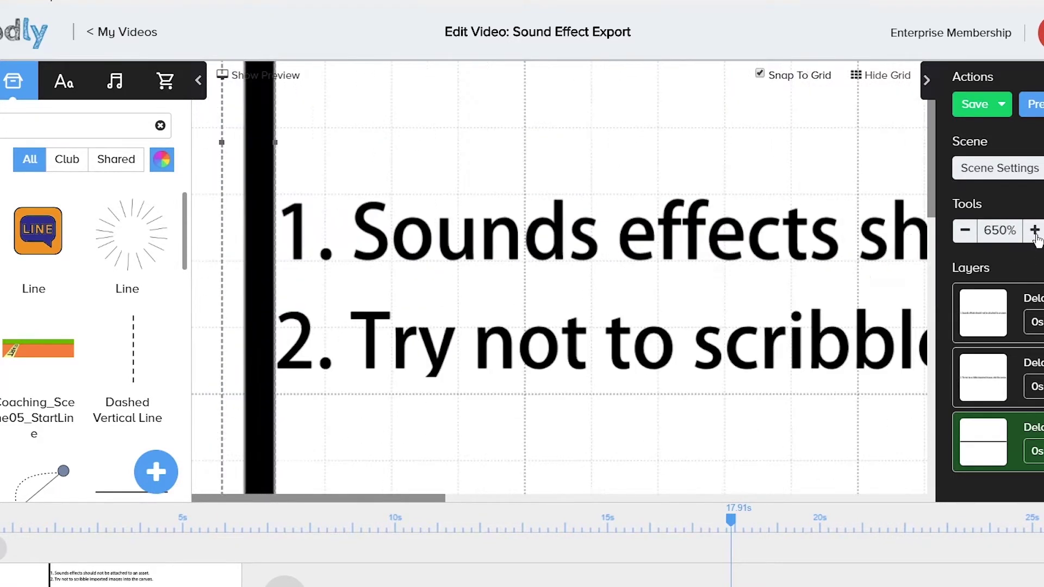
{"action": "left_click", "coordinate": [1035, 232]}
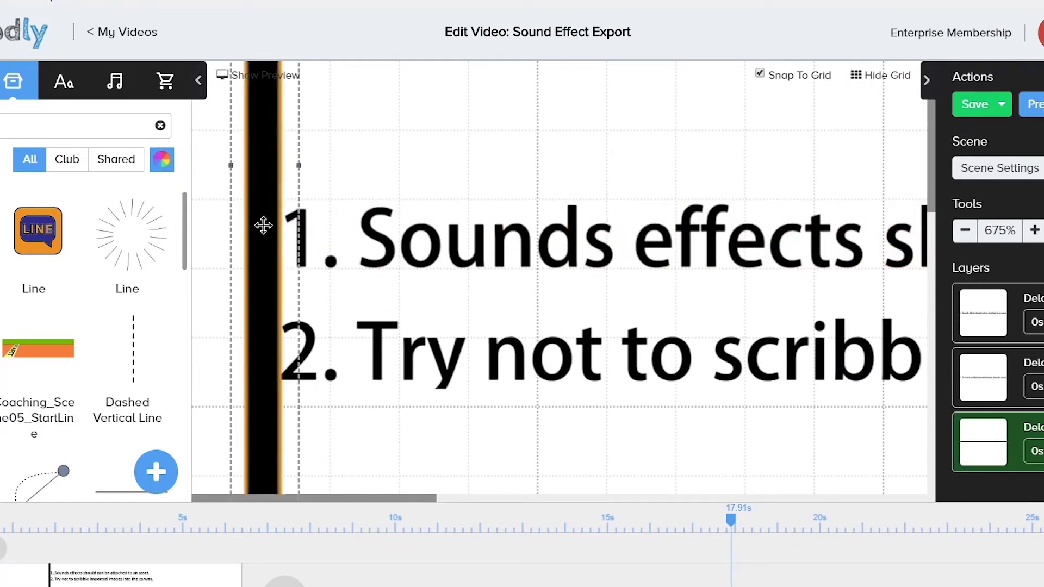
{"action": "left_click_drag", "start_coordinate": [263, 225], "coordinate": [295, 225]}
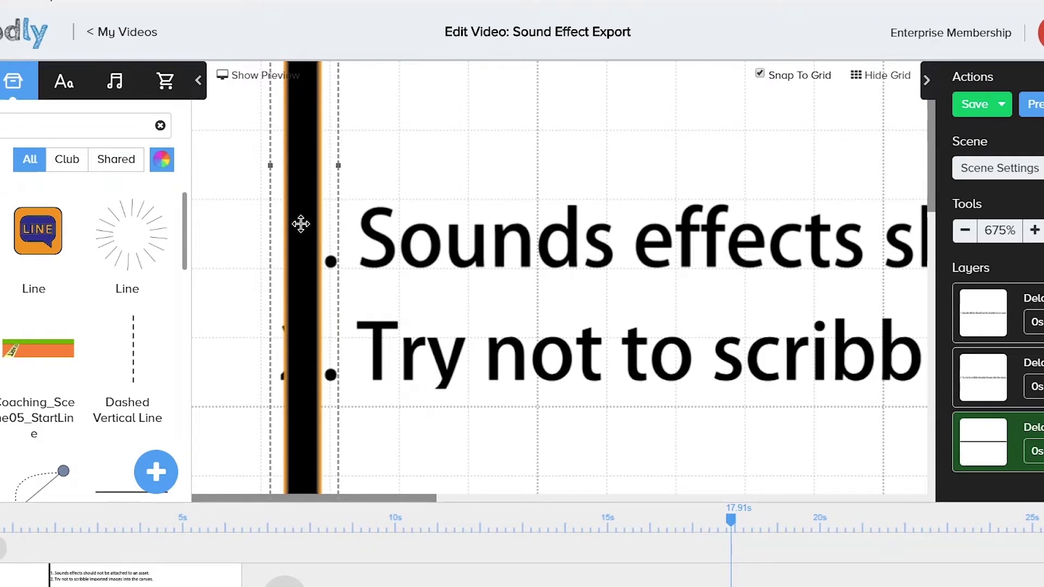
{"action": "left_click_drag", "start_coordinate": [319, 223], "coordinate": [291, 221]}
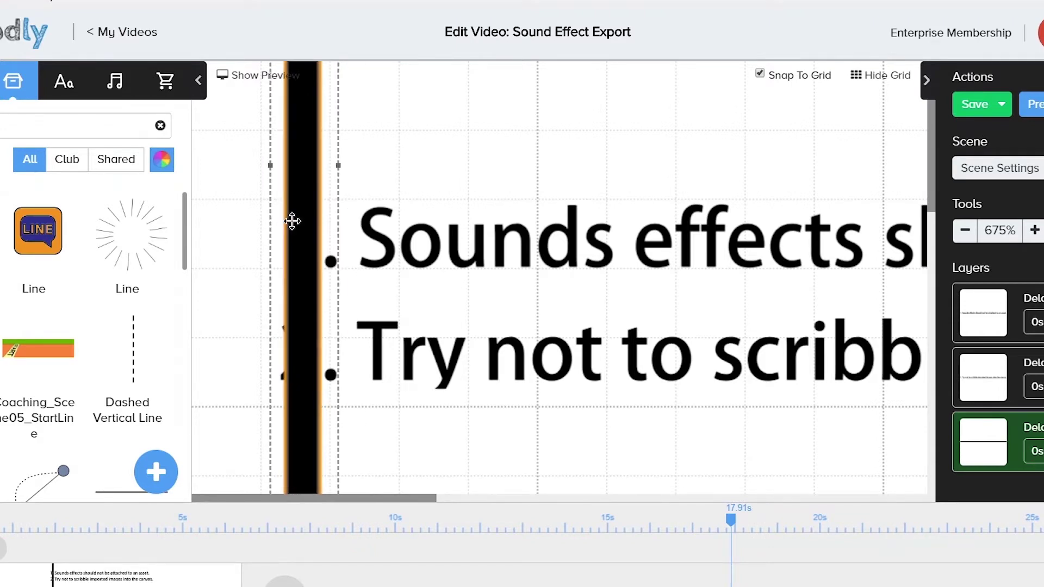
- Disable Snap To Grid, move the vertical line freely to just right of the numbers, and re-enable Snap To Grid
{"action": "left_click", "coordinate": [761, 74]}
{"action": "left_click_drag", "start_coordinate": [289, 325], "coordinate": [338, 312]}
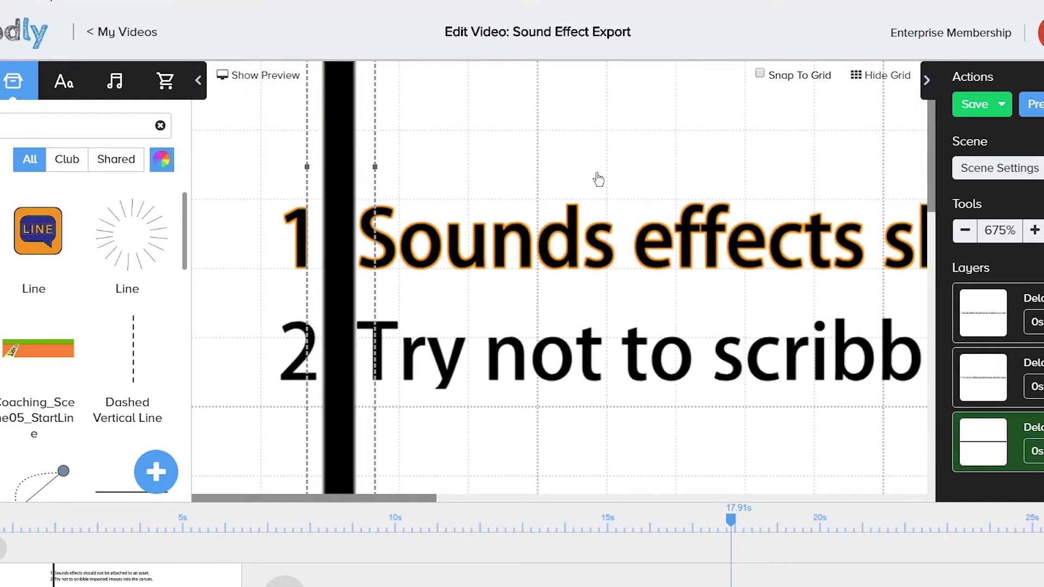
{"action": "left_click", "coordinate": [760, 73]}
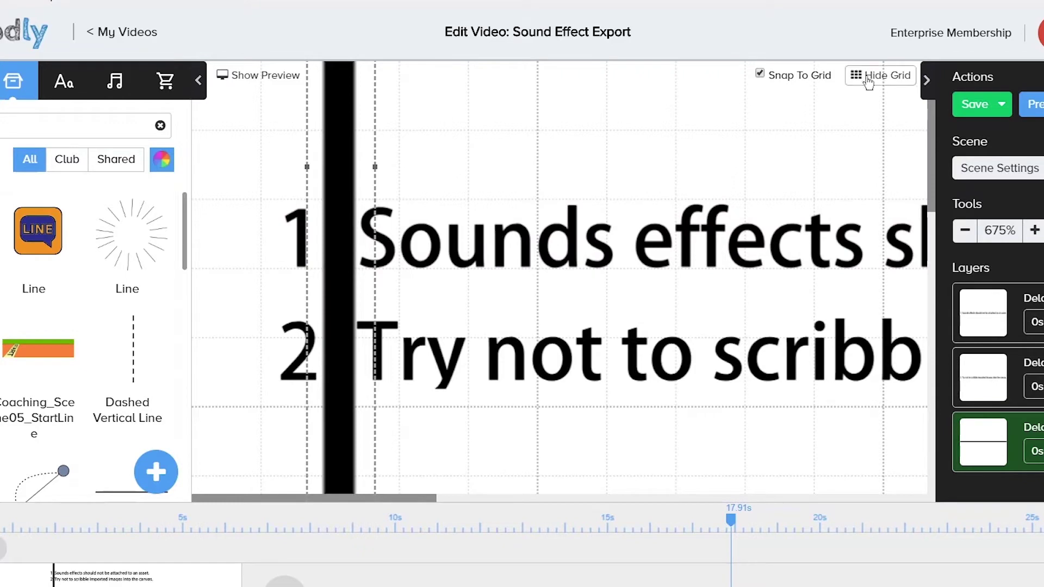
- Nudge the first text line upward with the grid hidden, and raise it further with the grid shown again
{"action": "left_click", "coordinate": [892, 78]}
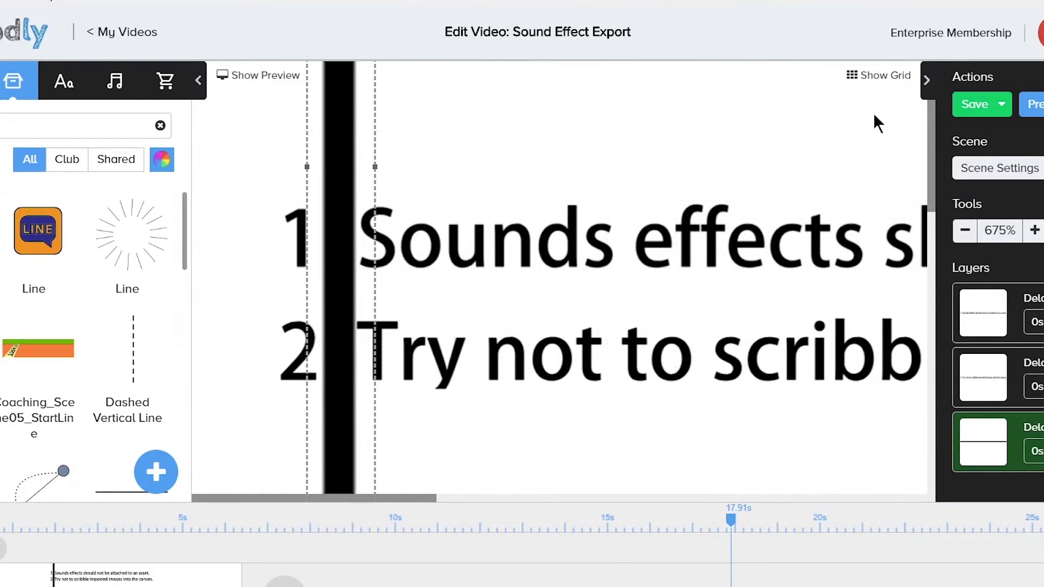
{"action": "mouse_move", "coordinate": [522, 210]}
{"action": "left_mouse_down"}
{"action": "mouse_move", "coordinate": [526, 235]}
{"action": "mouse_move", "coordinate": [448, 203]}
{"action": "mouse_move", "coordinate": [548, 192]}
{"action": "mouse_move", "coordinate": [529, 226]}
{"action": "left_mouse_up"}
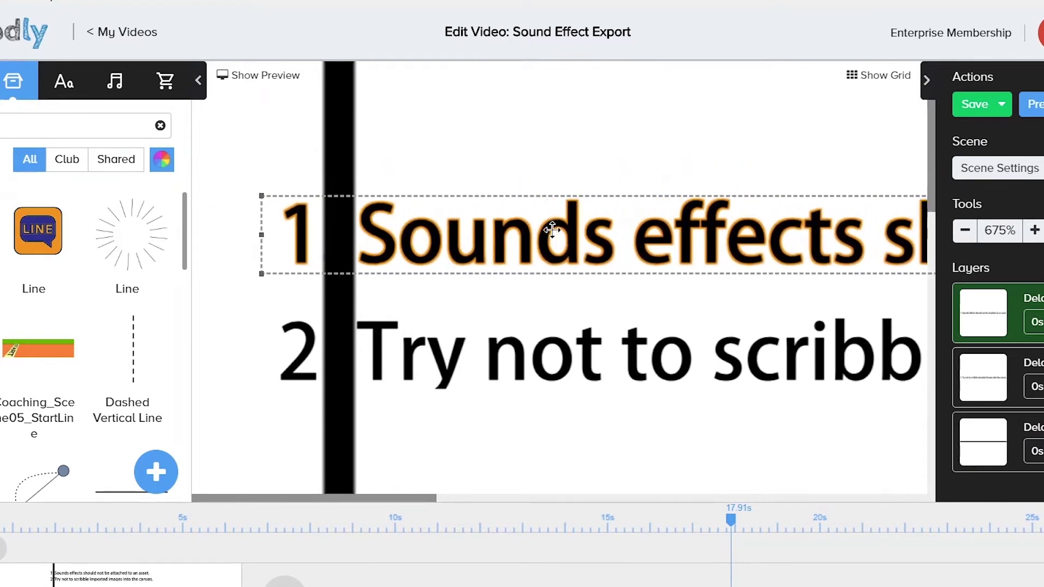
{"action": "left_click", "coordinate": [875, 75]}
{"action": "left_click_drag", "start_coordinate": [683, 218], "coordinate": [682, 172]}
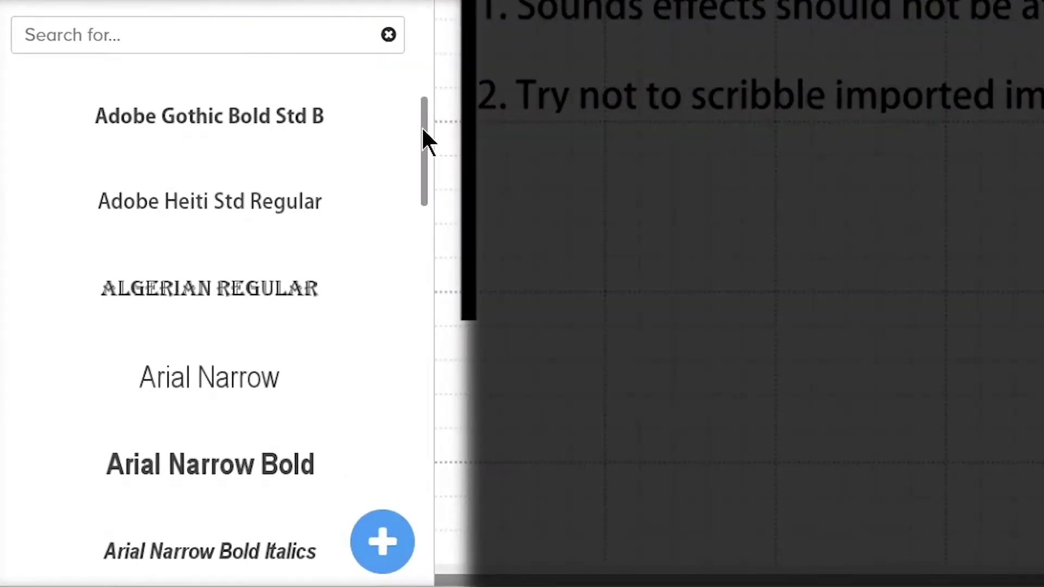
- Browse the font library from the Adobe fonts down to Abril Fatface Regular and select that font
{"action": "mouse_move", "coordinate": [423, 129]}
{"action": "left_mouse_down"}
{"action": "mouse_move", "coordinate": [440, 251]}
{"action": "mouse_move", "coordinate": [439, 266]}
{"action": "mouse_move", "coordinate": [423, 261]}
{"action": "mouse_move", "coordinate": [433, 478]}
{"action": "left_mouse_up"}
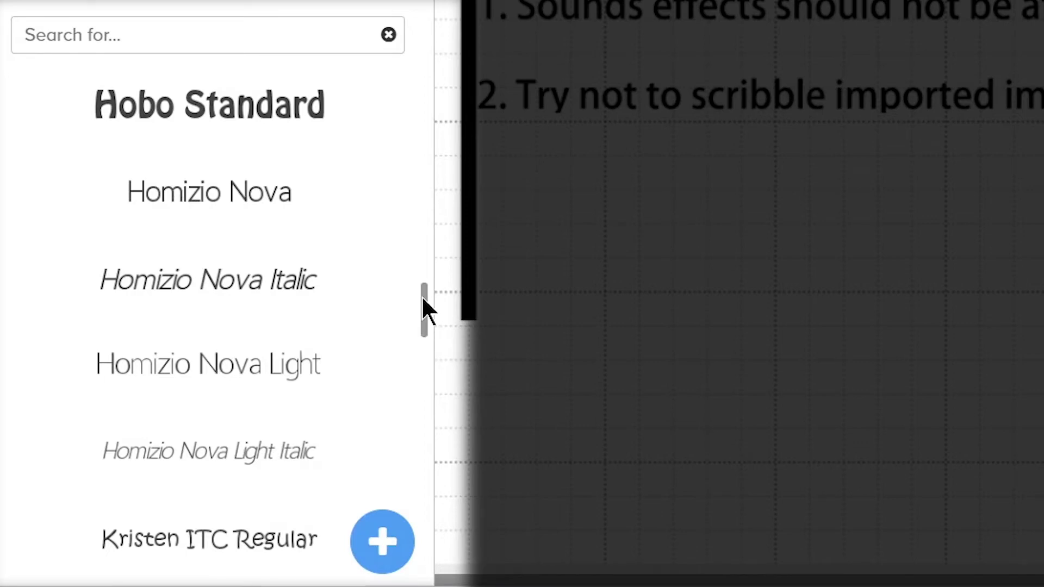
{"action": "left_click_drag", "start_coordinate": [426, 309], "coordinate": [428, 527]}
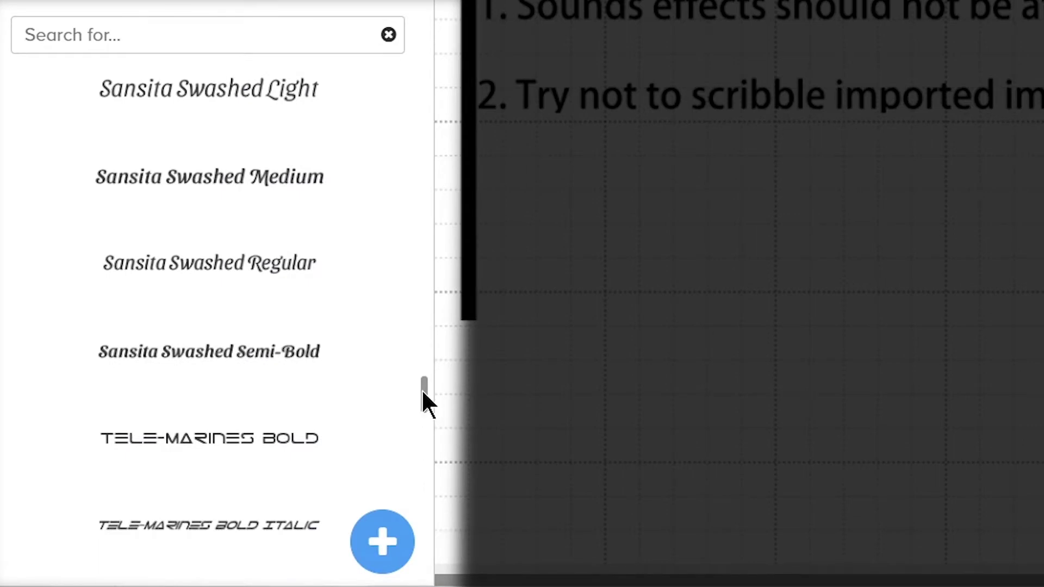
{"action": "left_click_drag", "start_coordinate": [422, 391], "coordinate": [429, 460]}
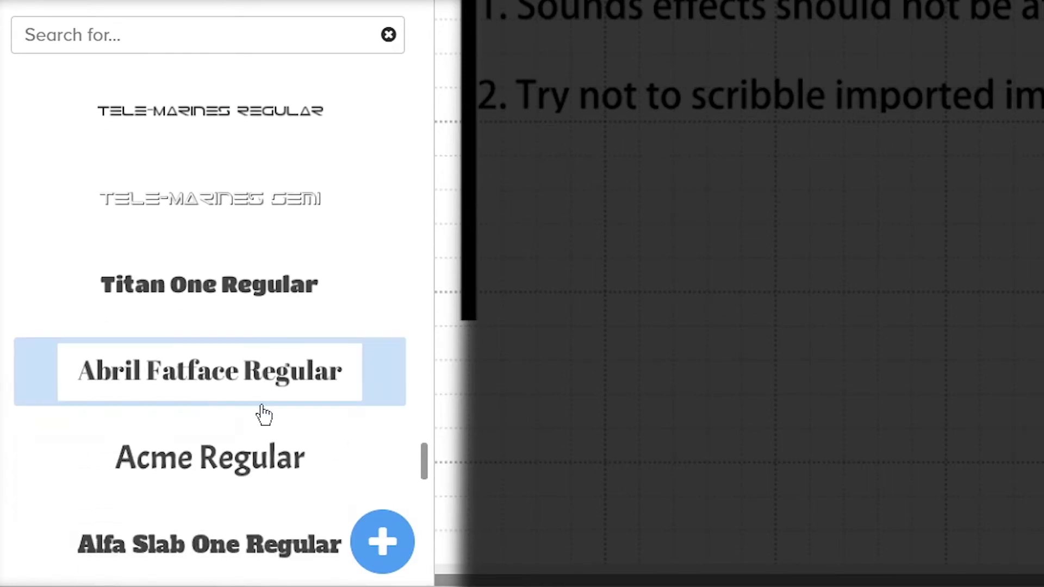
{"action": "left_click", "coordinate": [219, 385]}
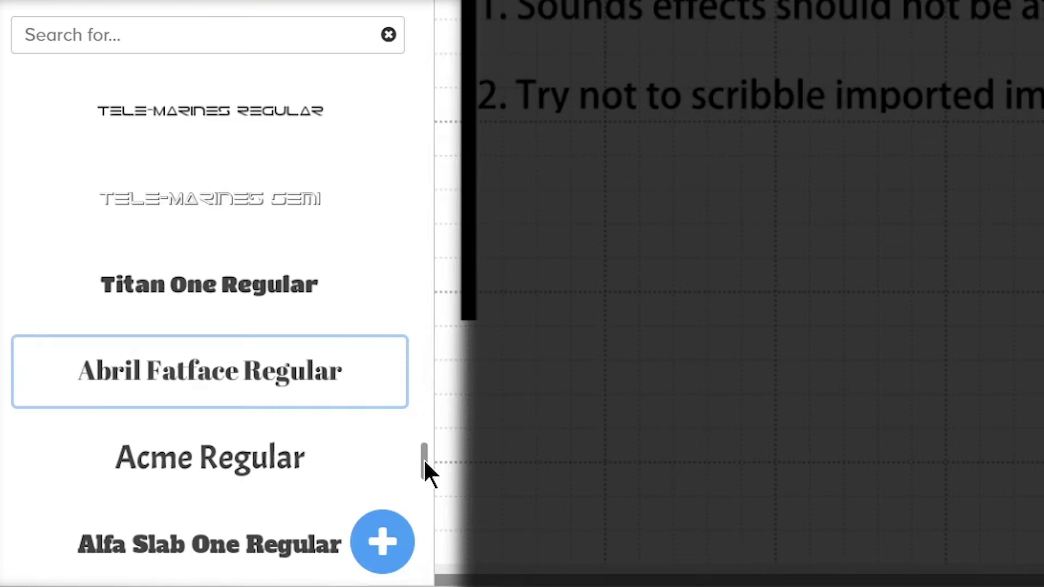
- Browse the rest of the font library from Acme Regular down to Yellowtail Regular
{"action": "left_click_drag", "start_coordinate": [423, 459], "coordinate": [424, 541]}
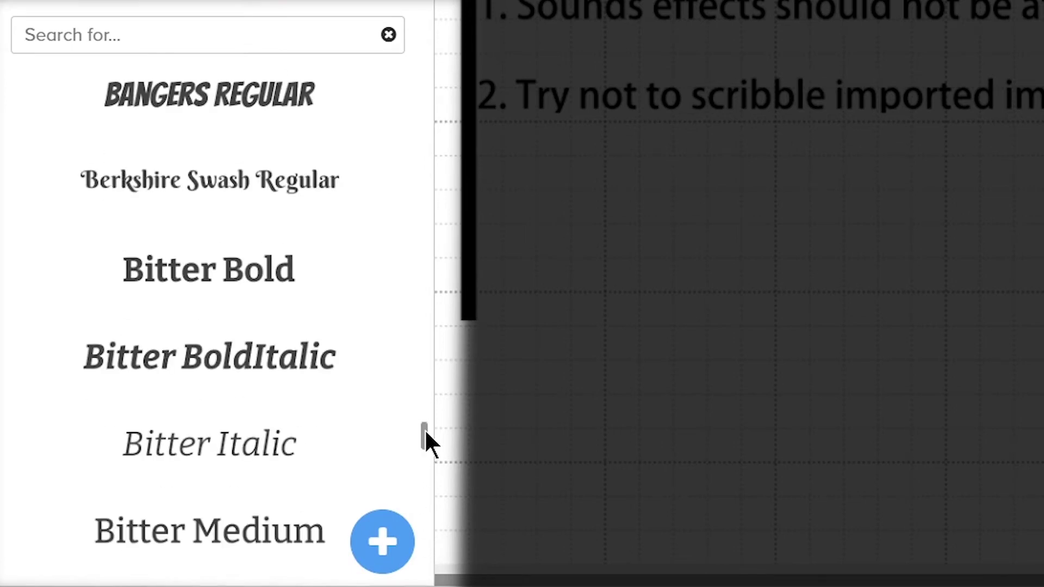
{"action": "left_click_drag", "start_coordinate": [426, 430], "coordinate": [427, 546]}
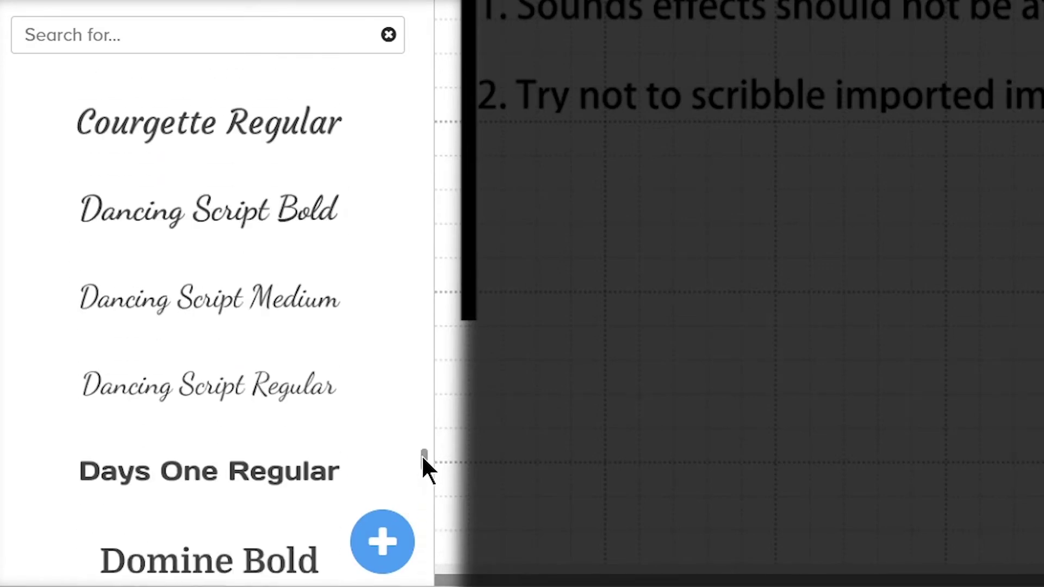
{"action": "left_click_drag", "start_coordinate": [422, 457], "coordinate": [427, 551]}
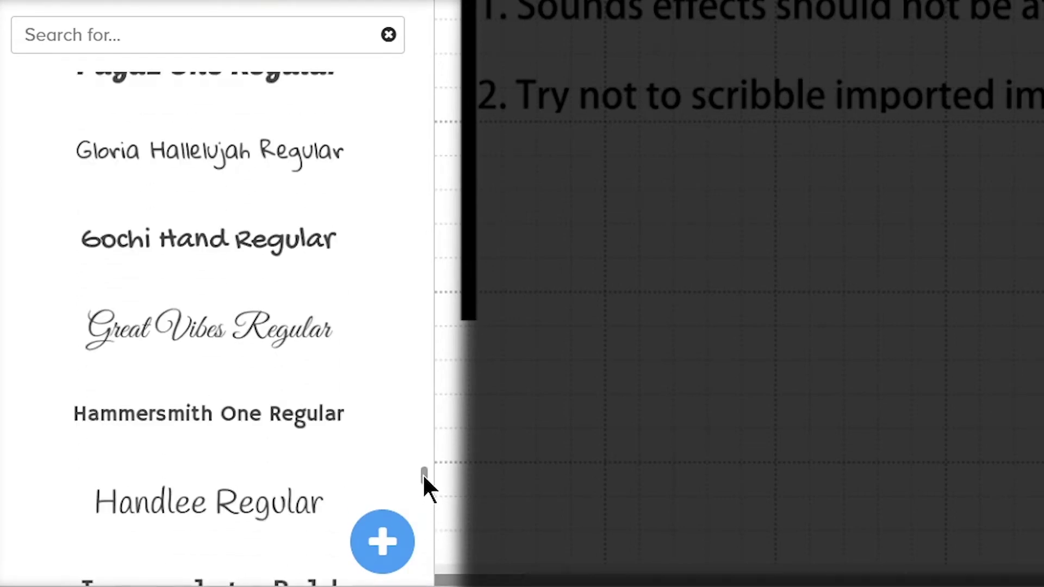
{"action": "left_click_drag", "start_coordinate": [424, 477], "coordinate": [424, 476]}
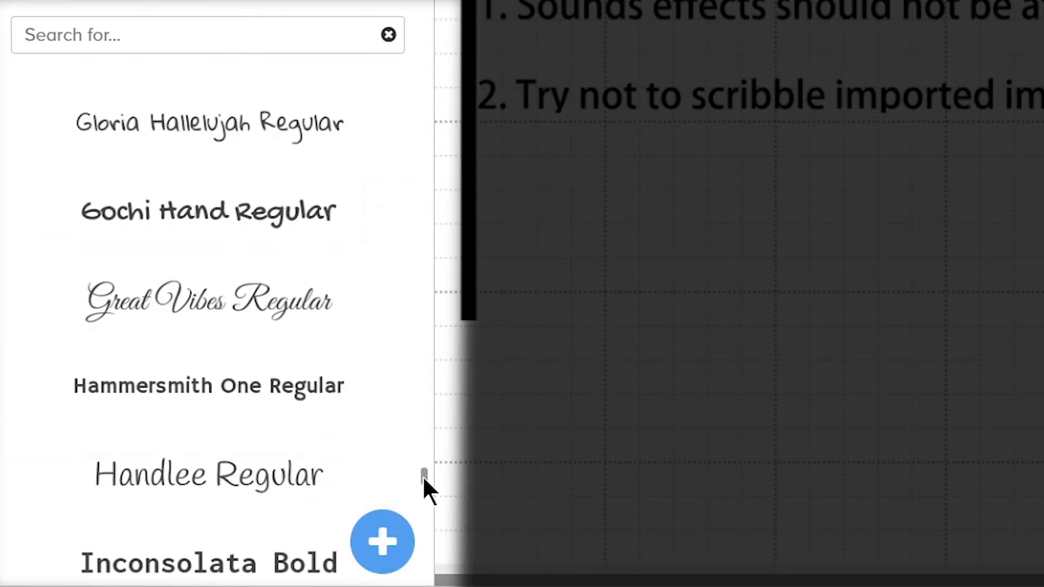
{"action": "left_click_drag", "start_coordinate": [423, 477], "coordinate": [430, 554]}
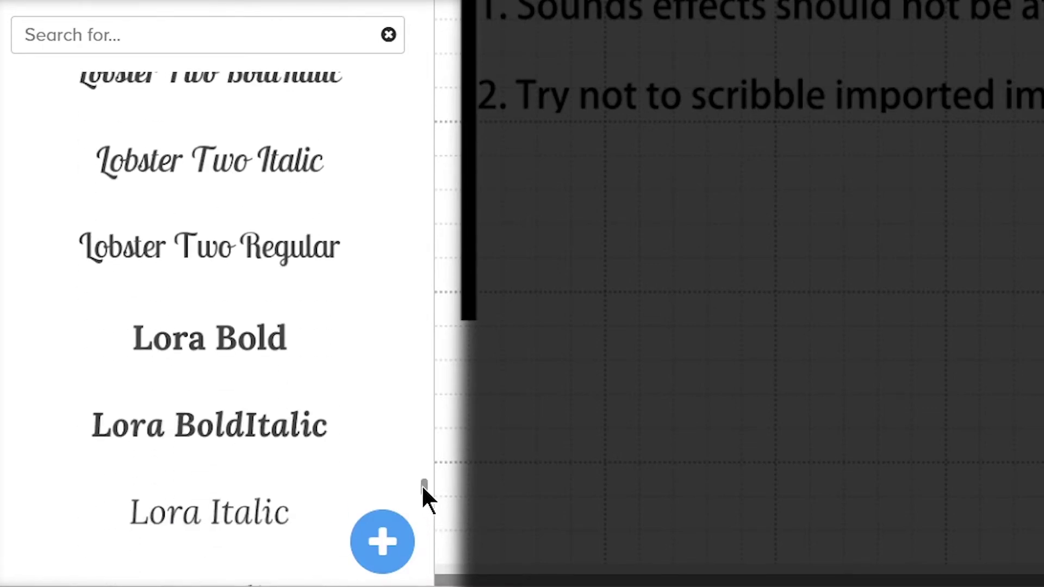
{"action": "left_click_drag", "start_coordinate": [422, 485], "coordinate": [425, 553]}
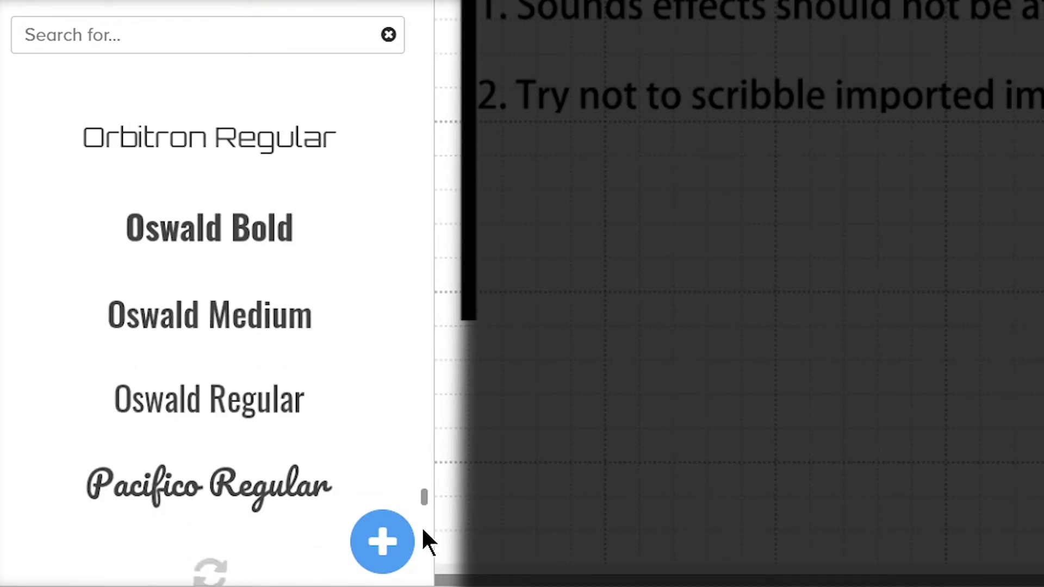
{"action": "left_click_drag", "start_coordinate": [423, 494], "coordinate": [428, 505]}
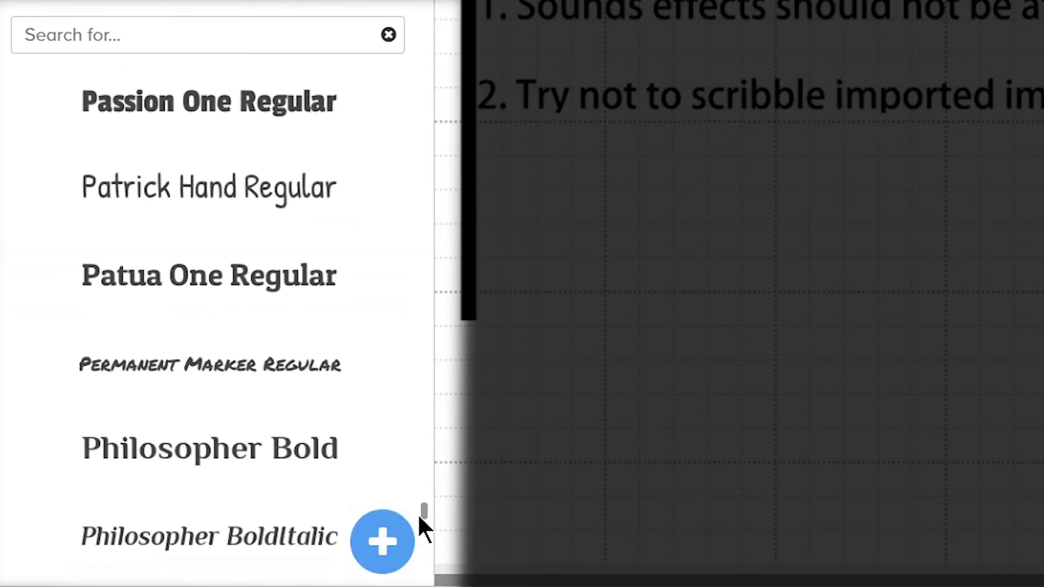
{"action": "left_click_drag", "start_coordinate": [426, 507], "coordinate": [422, 529]}
{"action": "left_click_drag", "start_coordinate": [422, 538], "coordinate": [423, 559]}
{"action": "scroll", "coordinate": [424, 559], "scroll_direction": "down", "scroll_amount": 5}
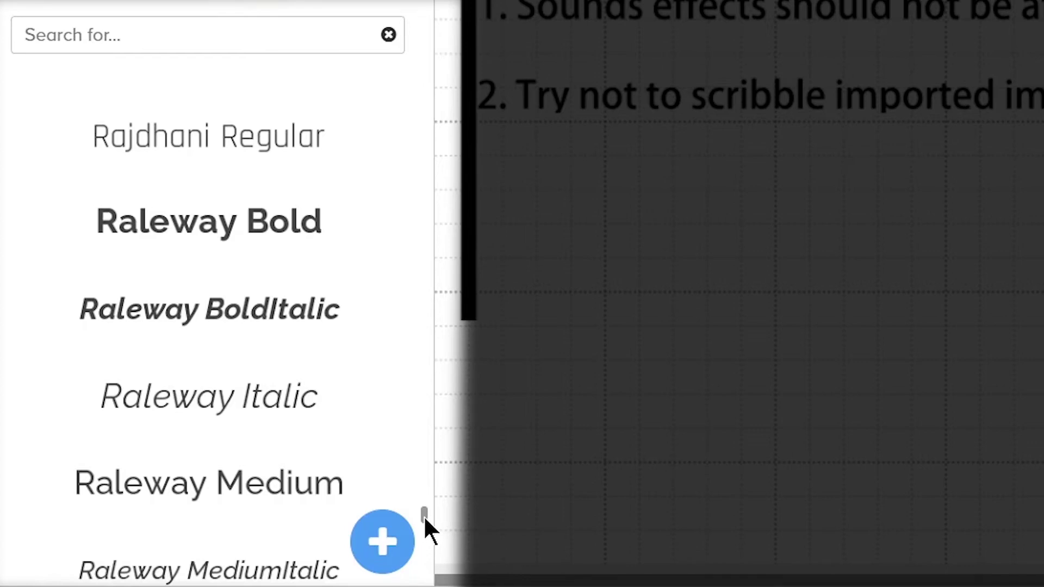
{"action": "left_click_drag", "start_coordinate": [426, 514], "coordinate": [430, 537]}
{"action": "scroll", "coordinate": [434, 542], "scroll_direction": "down", "scroll_amount": 15}
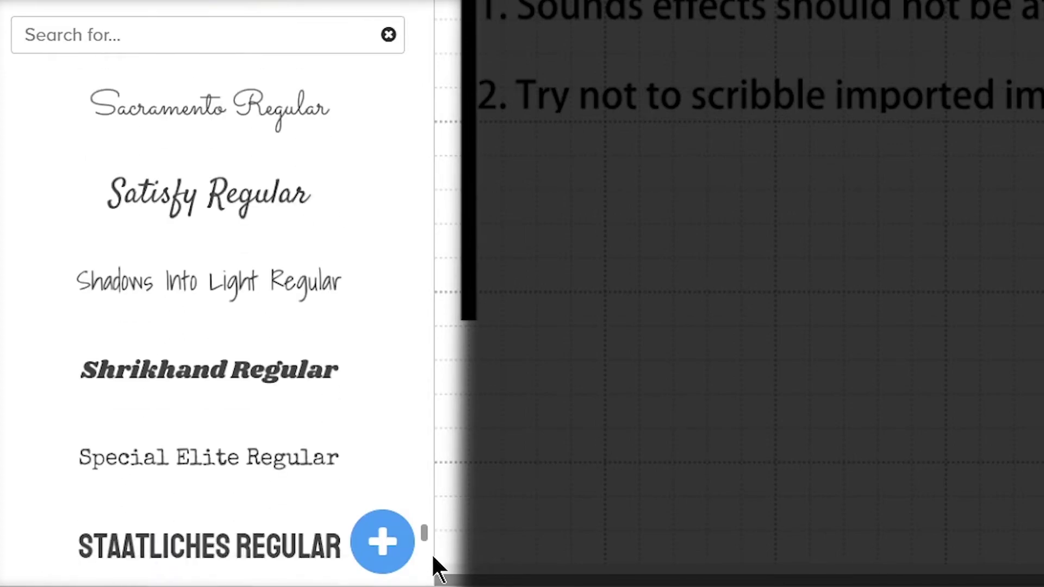
{"action": "scroll", "coordinate": [433, 561], "scroll_direction": "down", "scroll_amount": 10}
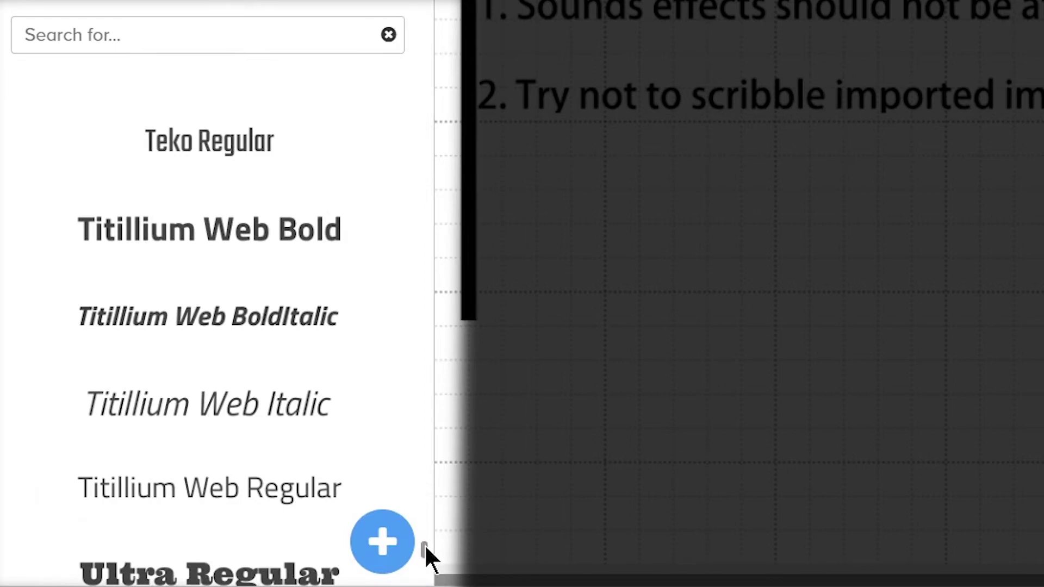
{"action": "left_click_drag", "start_coordinate": [426, 552], "coordinate": [426, 556]}
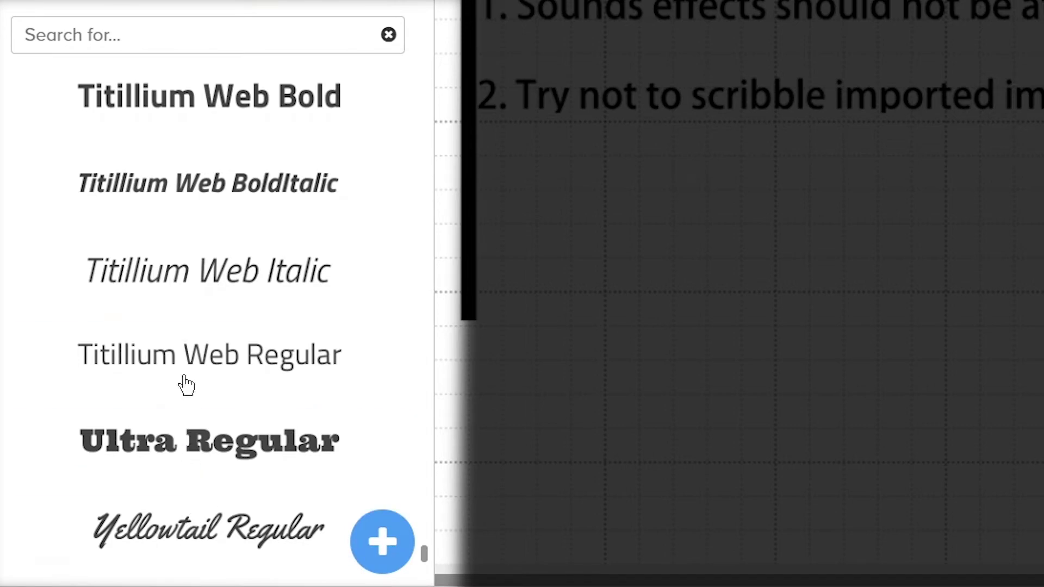
- Add a placeholder text in Titillium Web Bold to the canvas below the second text line
{"action": "left_click_drag", "start_coordinate": [177, 106], "coordinate": [846, 231]}
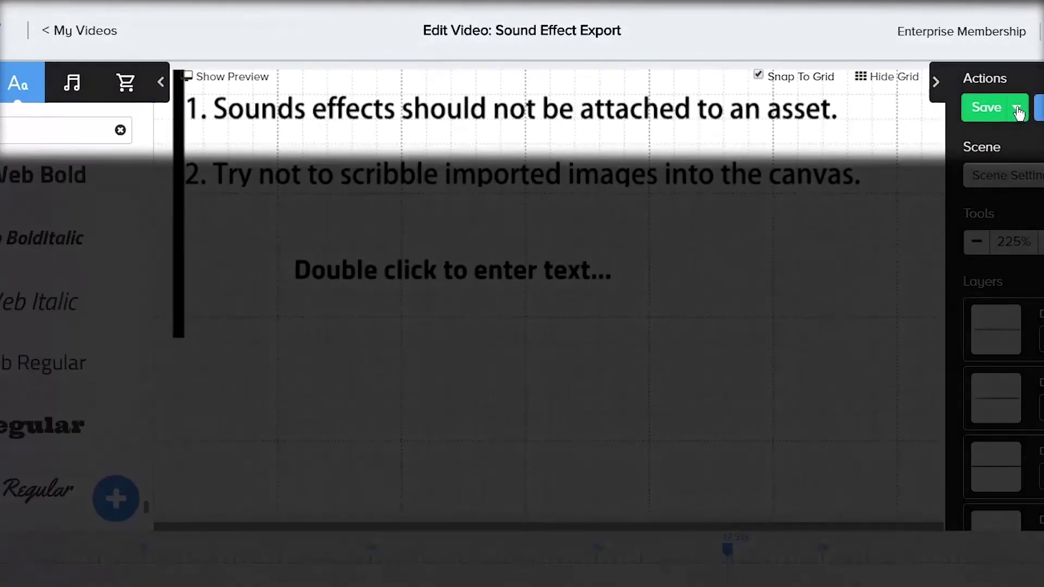
- Examine the save options and the application's file, edit, window and help commands
{"action": "left_click", "coordinate": [917, 111]}
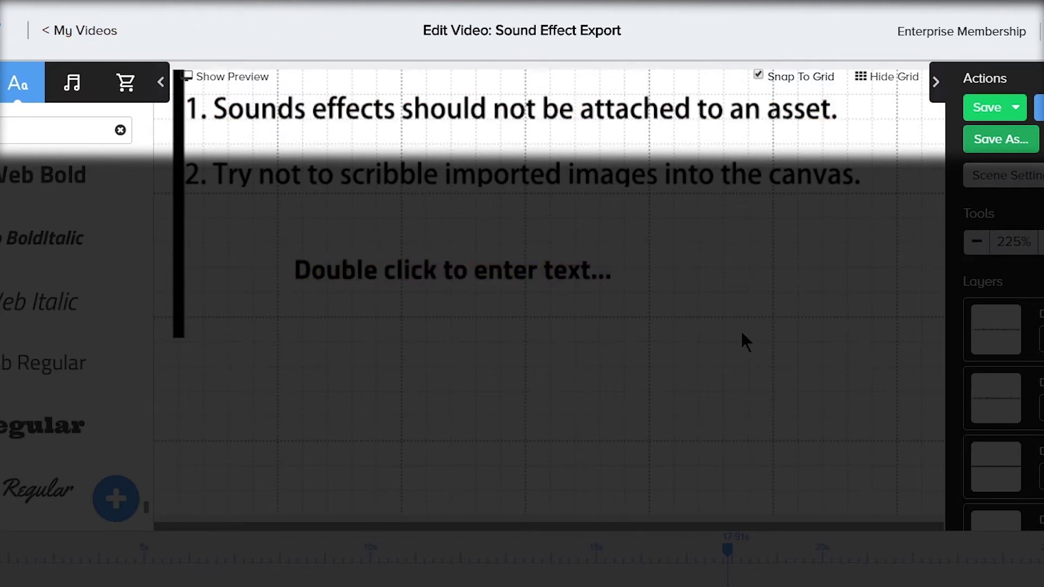
{"action": "left_click", "coordinate": [1025, 112]}
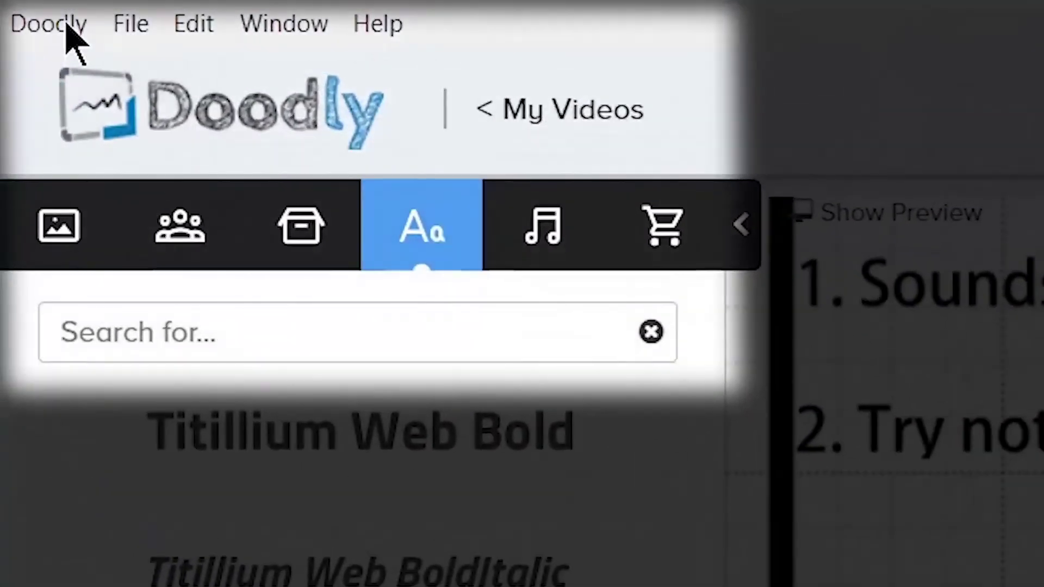
{"action": "left_click", "coordinate": [48, 20]}
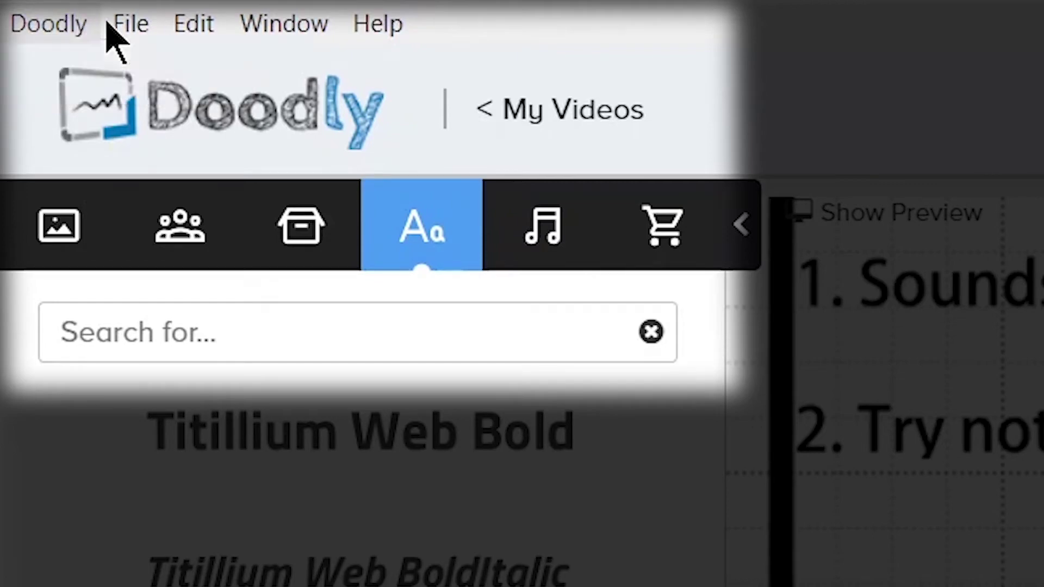
{"action": "left_click", "coordinate": [133, 31]}
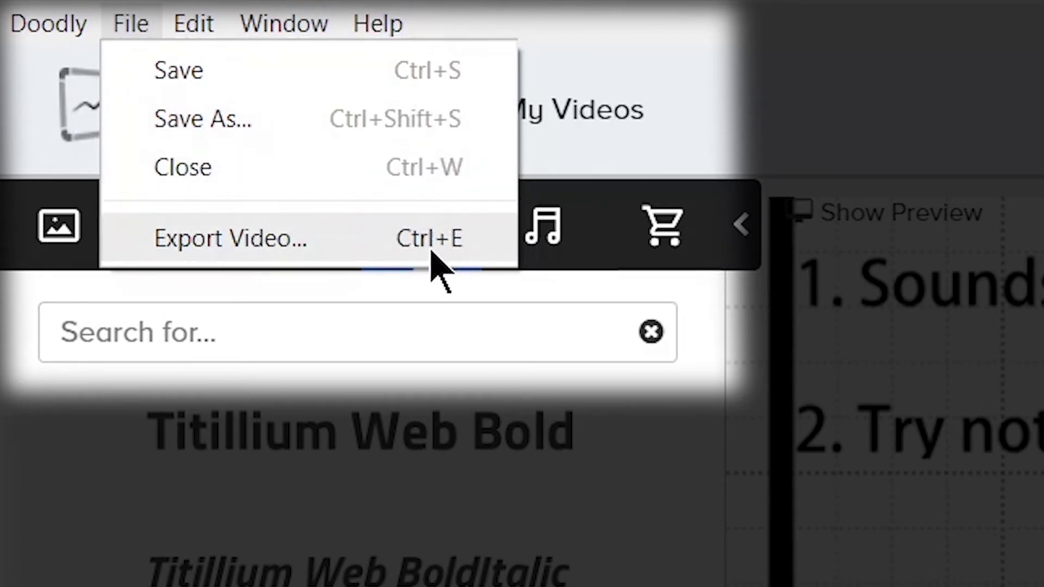
{"action": "mouse_move", "coordinate": [199, 27]}
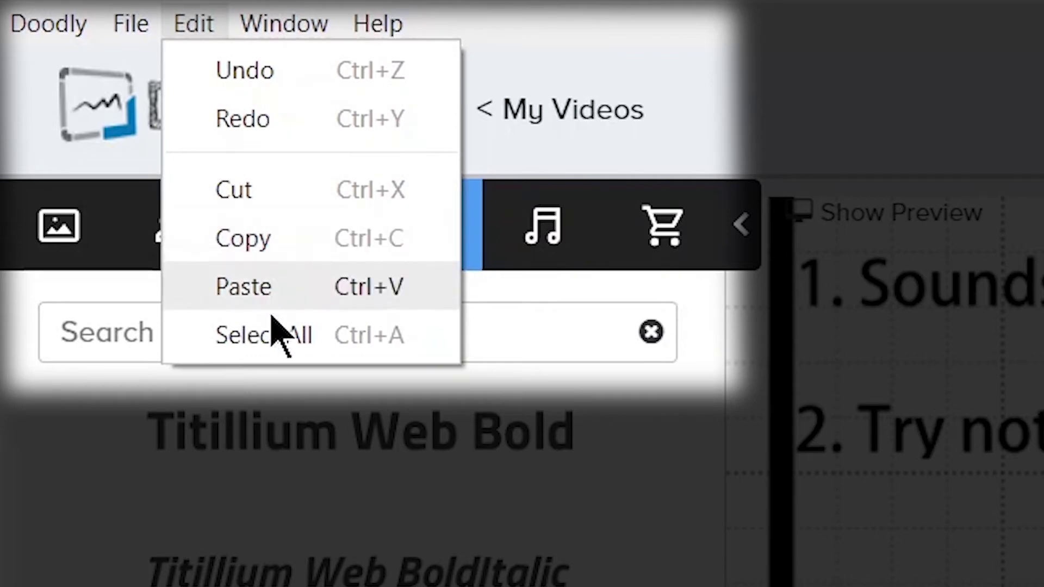
{"action": "mouse_move", "coordinate": [266, 24]}
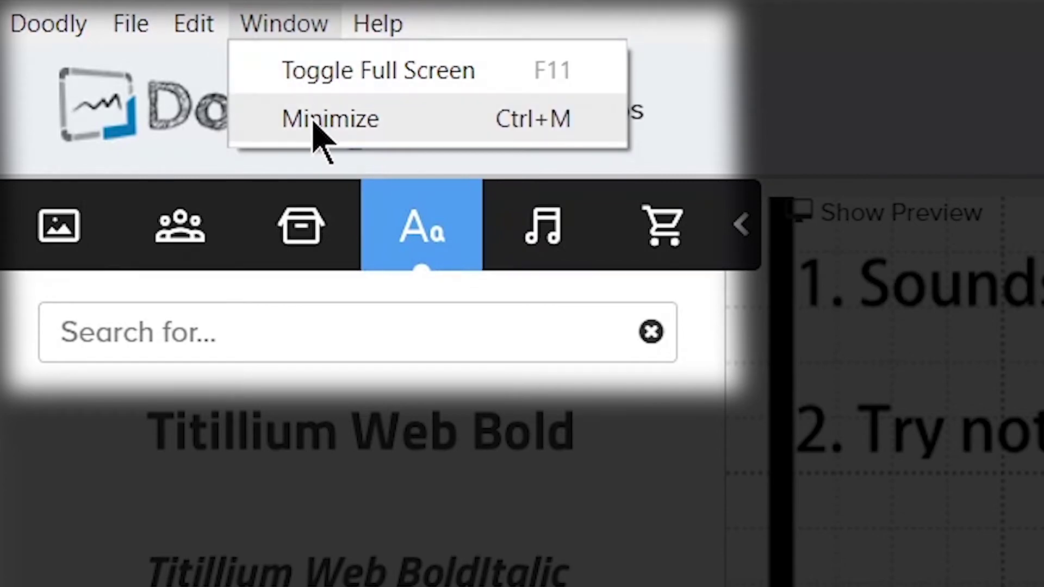
{"action": "left_click", "coordinate": [375, 30]}
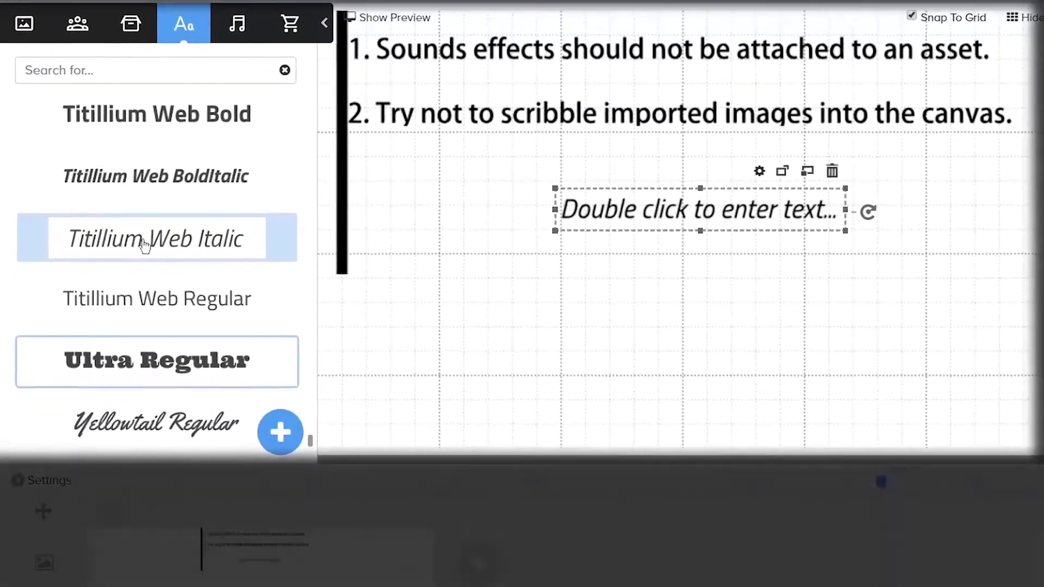
- Apply Titillium Web Italic to the placeholder text and replace the second text line's font with it
{"action": "left_click_drag", "start_coordinate": [121, 252], "coordinate": [539, 224]}
{"action": "left_click_drag", "start_coordinate": [663, 205], "coordinate": [657, 115]}
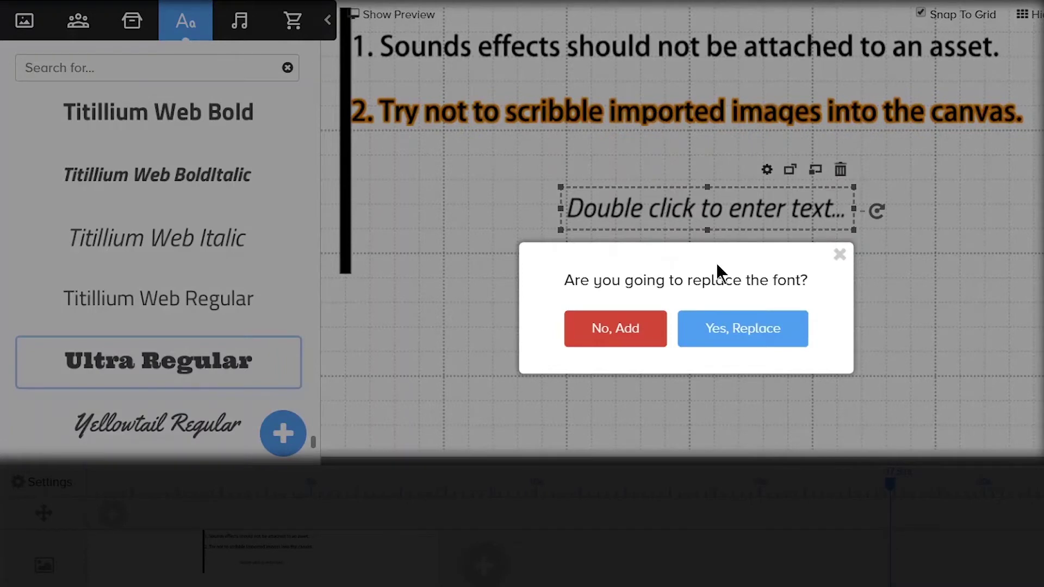
{"action": "left_click", "coordinate": [734, 332]}
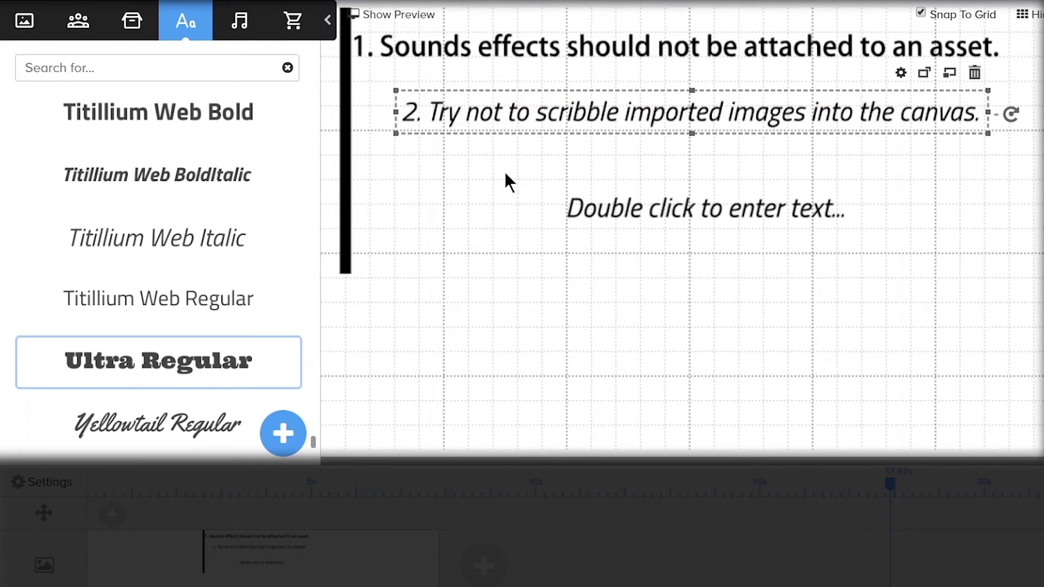
- Try Titillium Web BoldItalic, Ultra Regular, Yellowtail Regular, Roboto Bold, Righteous Regular and Roboto Italic on the second text line
{"action": "left_click", "coordinate": [178, 186]}
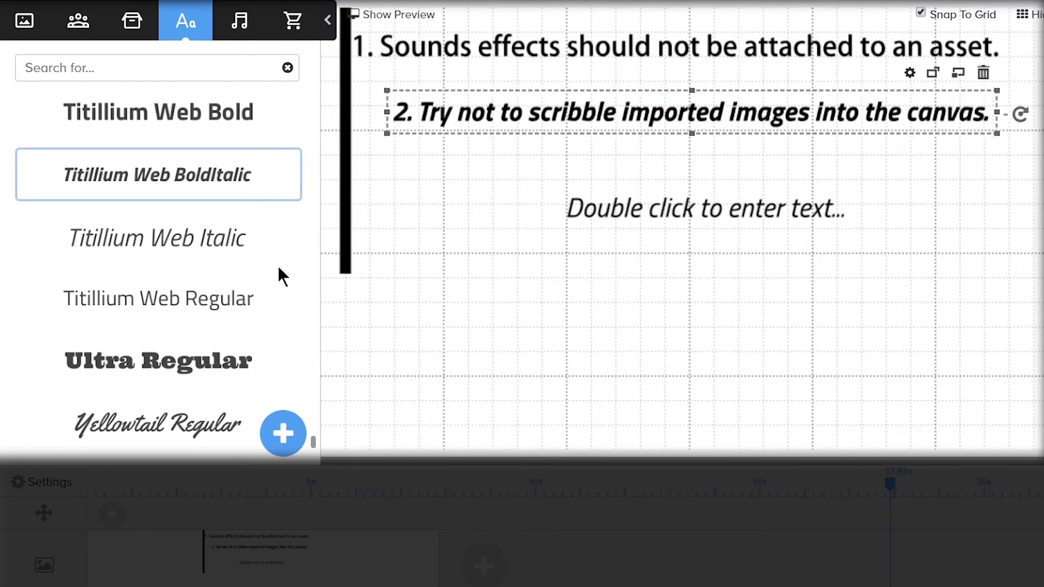
{"action": "left_click", "coordinate": [175, 373]}
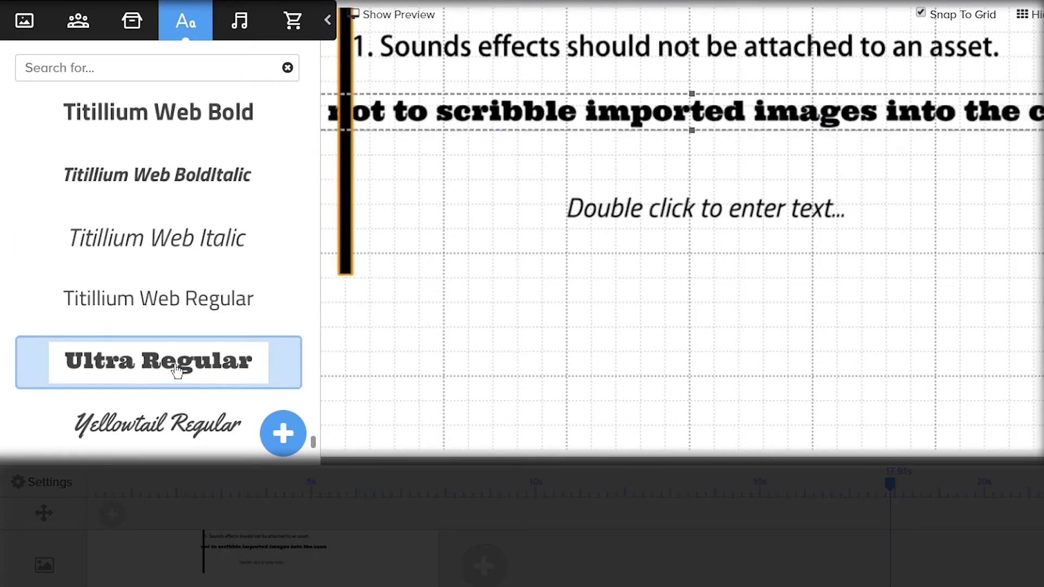
{"action": "left_click", "coordinate": [168, 424]}
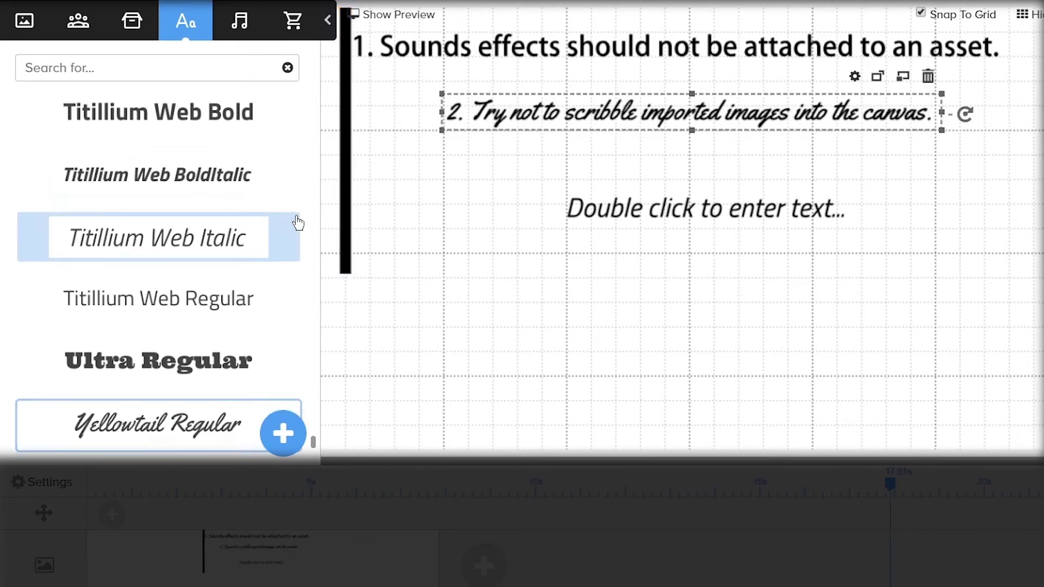
{"action": "scroll", "coordinate": [217, 156], "scroll_direction": "up", "scroll_amount": 10}
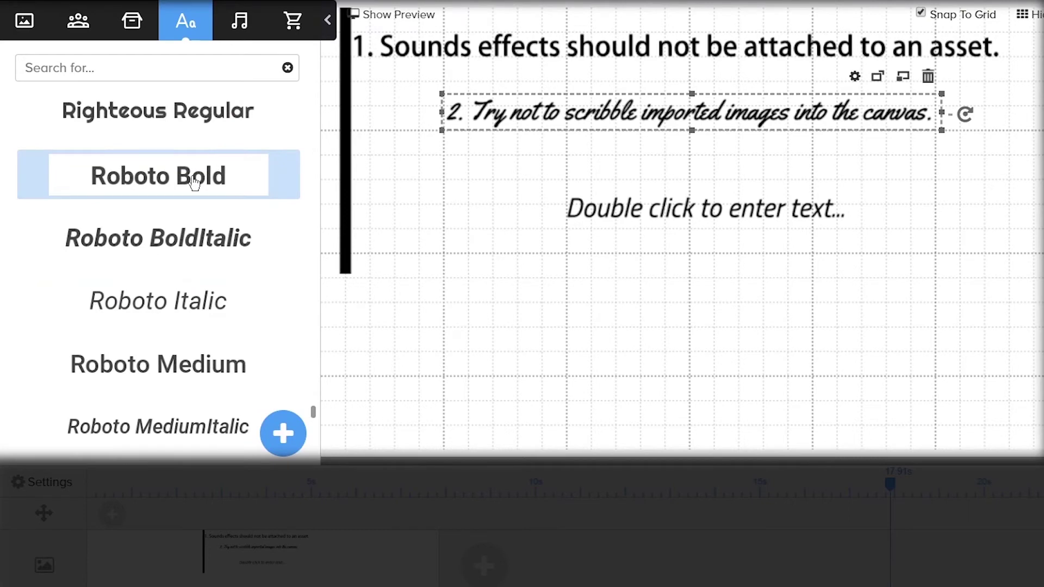
{"action": "left_click", "coordinate": [194, 182]}
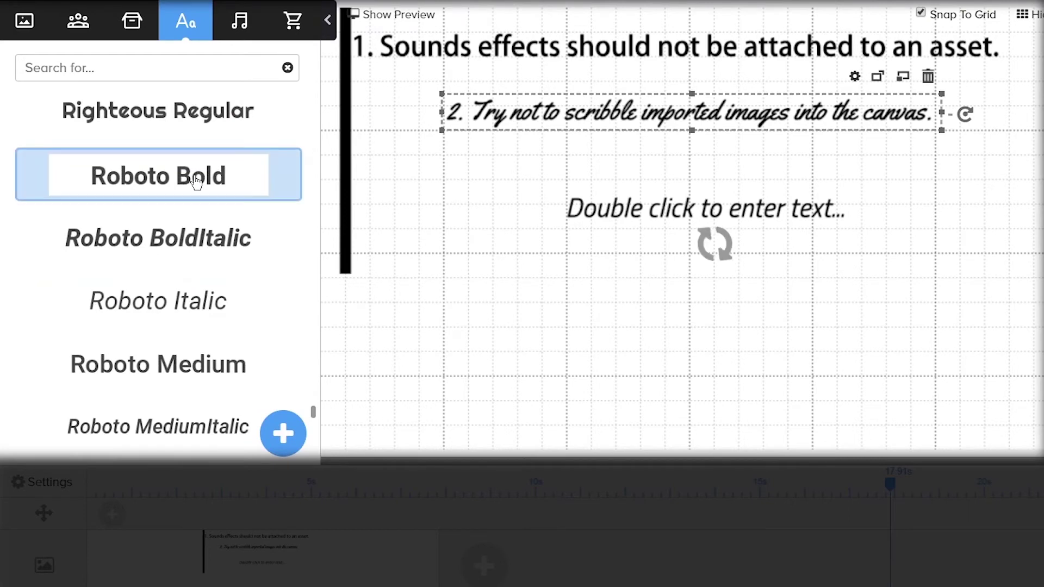
{"action": "left_click", "coordinate": [204, 110]}
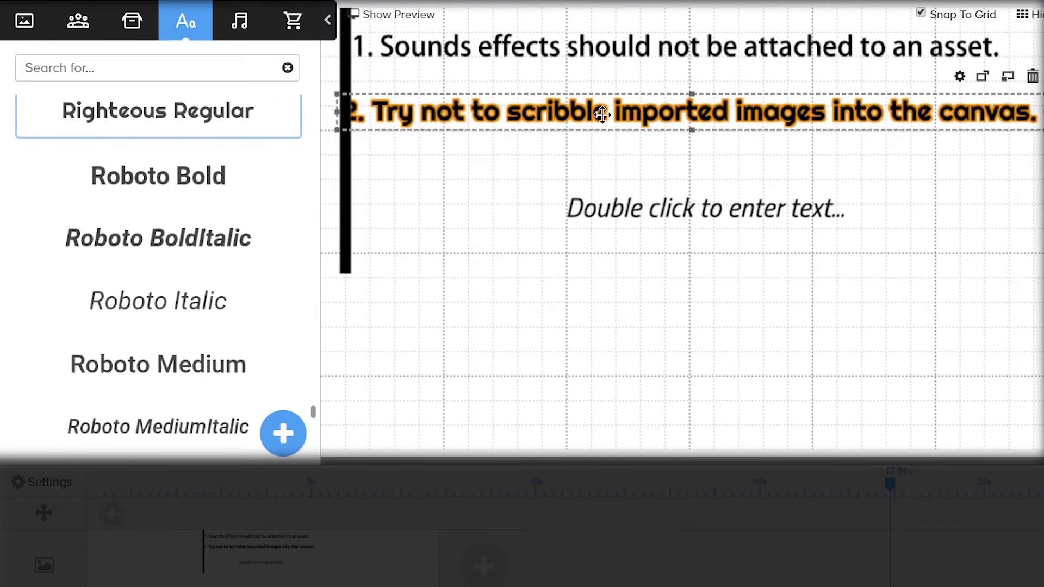
{"action": "left_click", "coordinate": [189, 303]}
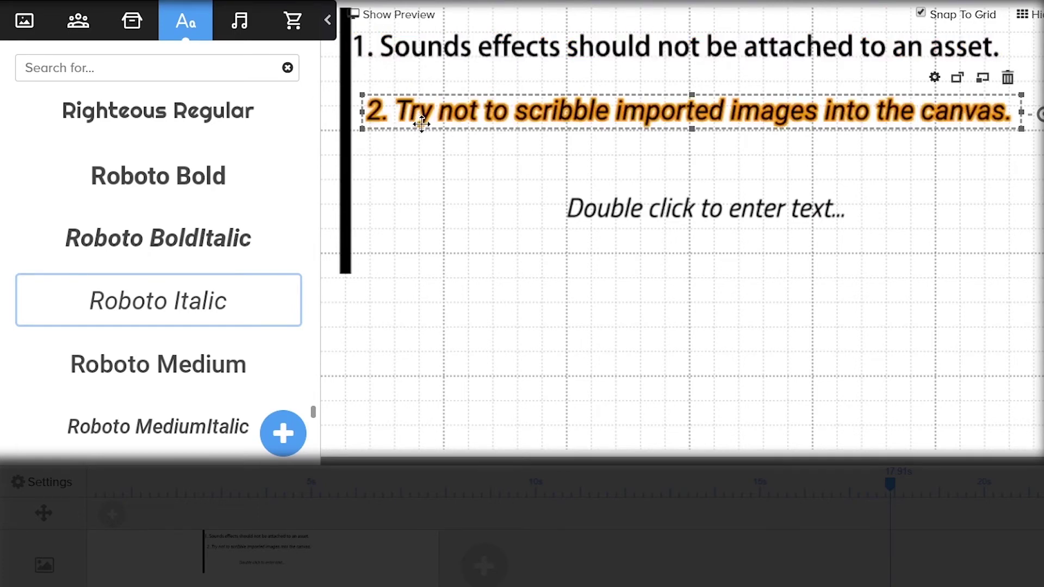
- Move the second text line directly beneath the first, try Roboto Bold on it and set its font to Roboto Medium
{"action": "left_click_drag", "start_coordinate": [420, 124], "coordinate": [404, 99]}
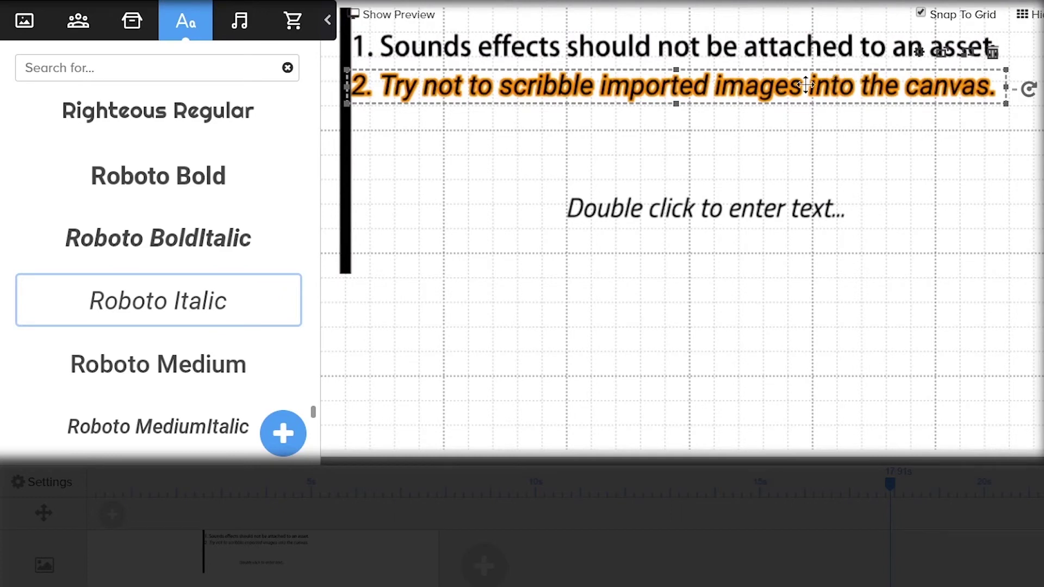
{"action": "left_click", "coordinate": [171, 187]}
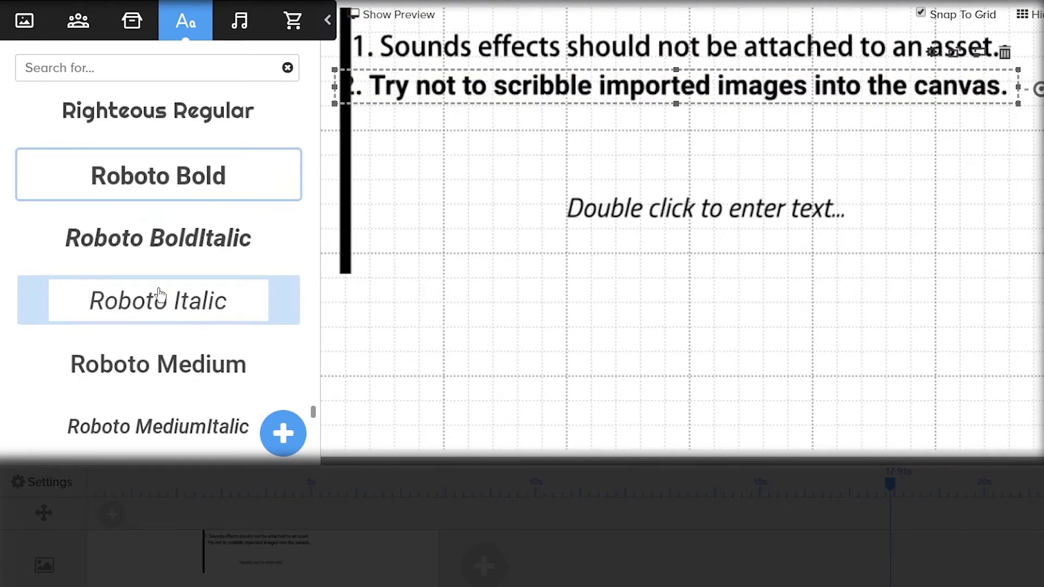
{"action": "left_click", "coordinate": [157, 363]}
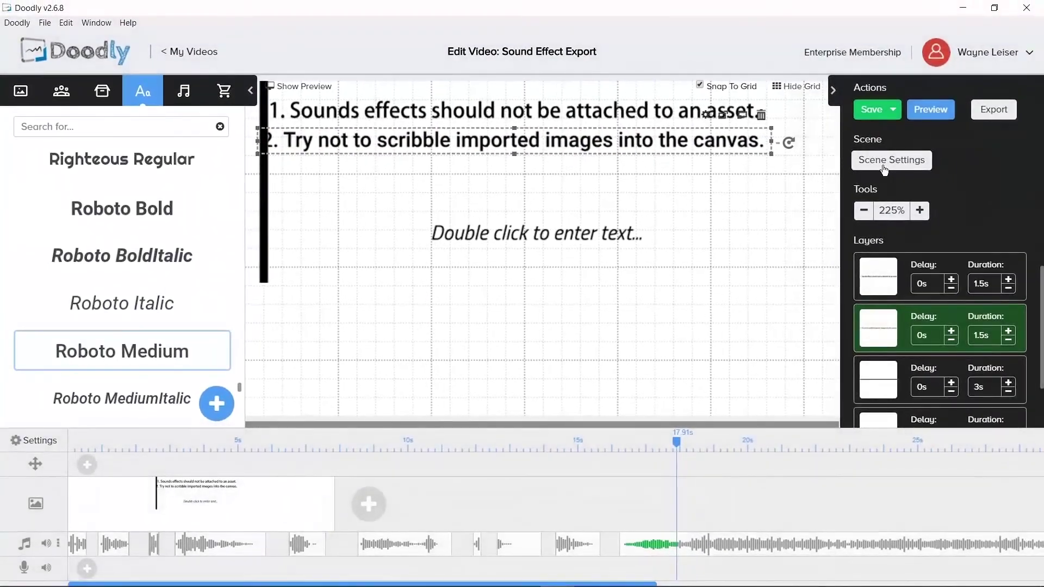
- Turn off the scene's use of the video's board and hand style, and load boardroom-no-table.png as a custom background
{"action": "left_click", "coordinate": [883, 166]}
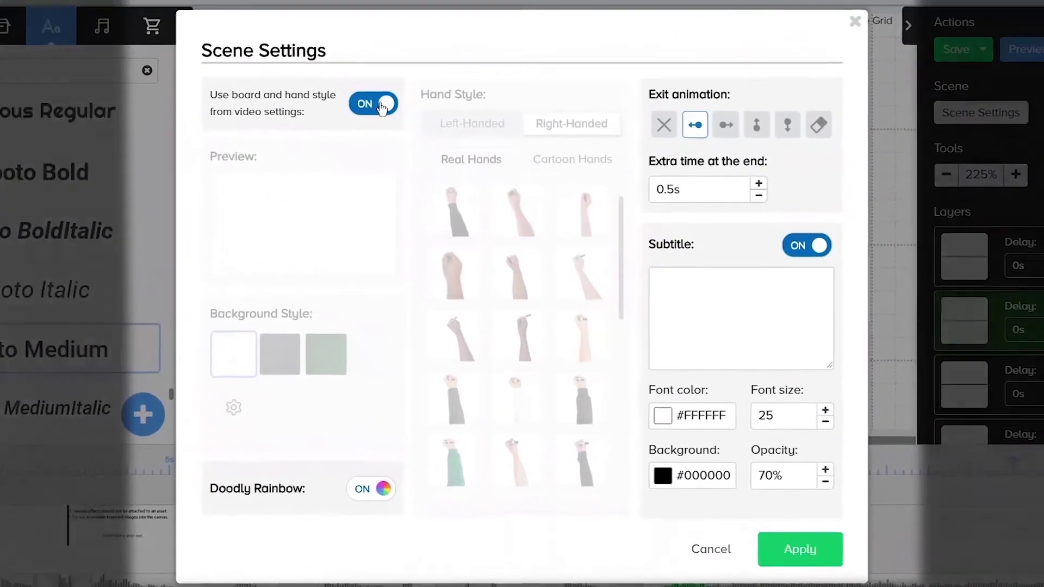
{"action": "left_click", "coordinate": [380, 105]}
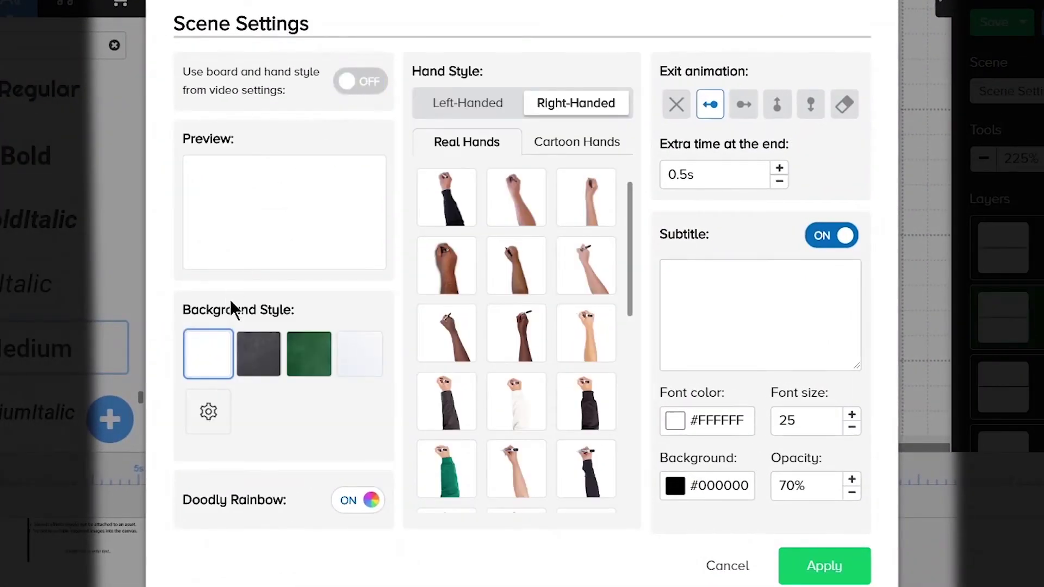
{"action": "left_click", "coordinate": [359, 359]}
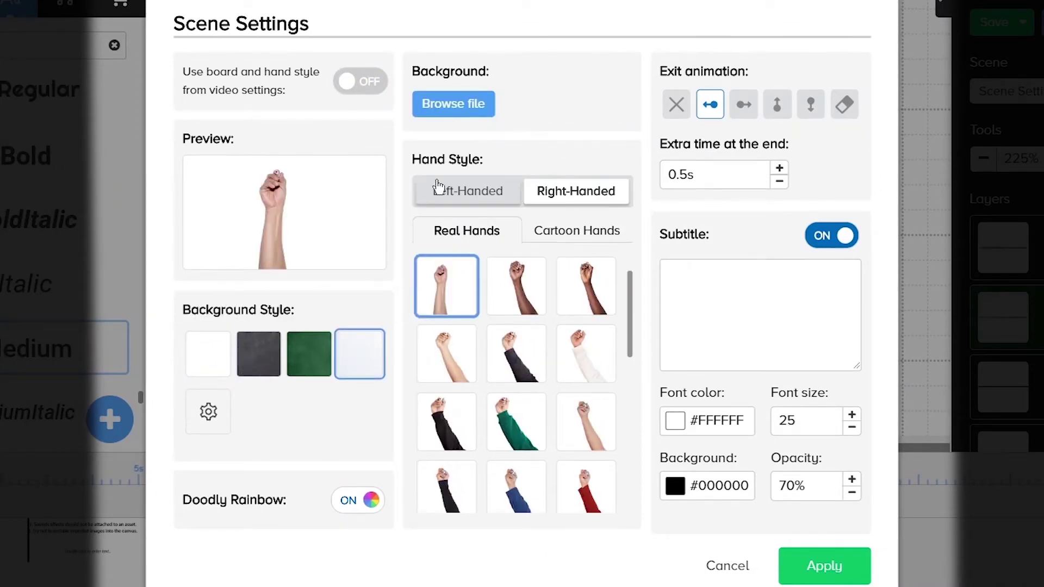
{"action": "left_click", "coordinate": [455, 107]}
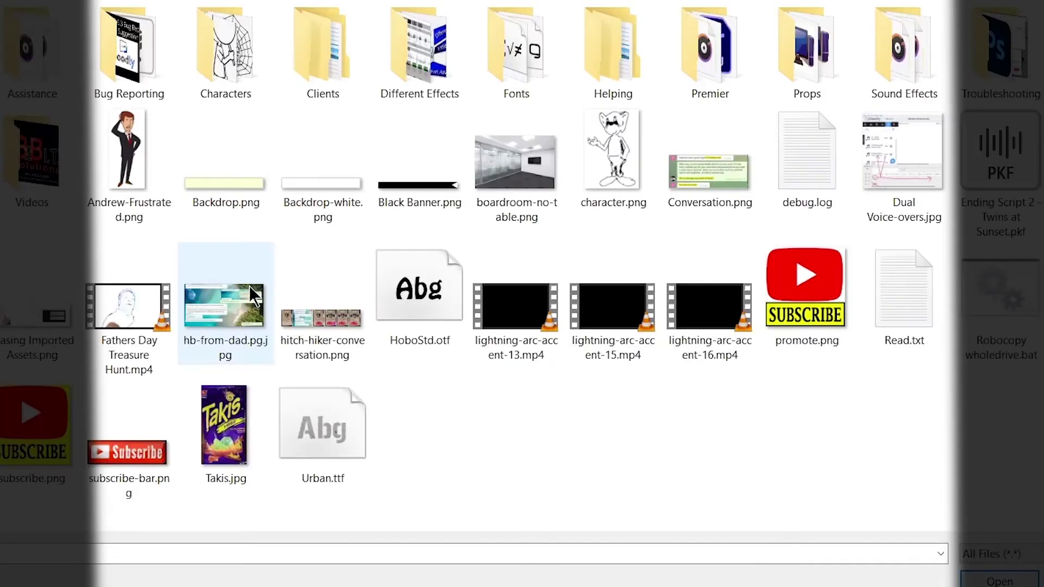
{"action": "double_click", "coordinate": [527, 163]}
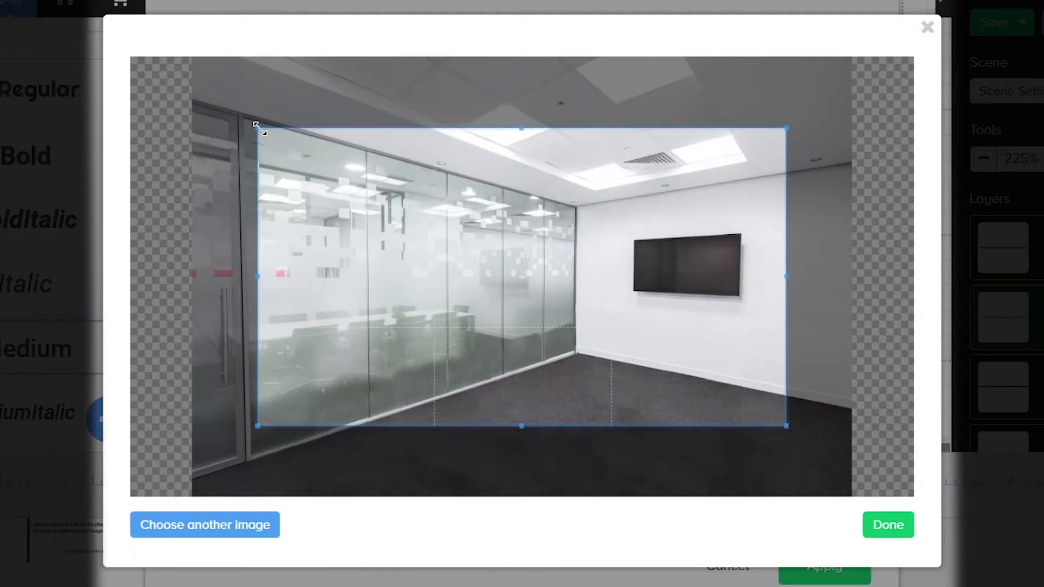
- Crop the boardroom image to its full width with the frame at its lower edge, and apply it as the scene background
{"action": "left_click_drag", "start_coordinate": [256, 131], "coordinate": [205, 86]}
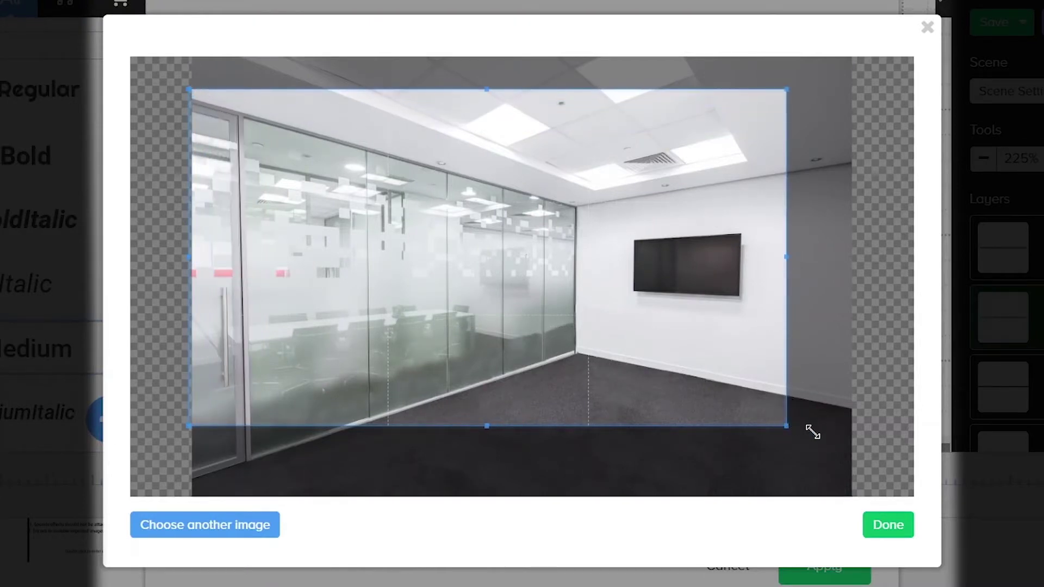
{"action": "left_click_drag", "start_coordinate": [811, 432], "coordinate": [855, 451]}
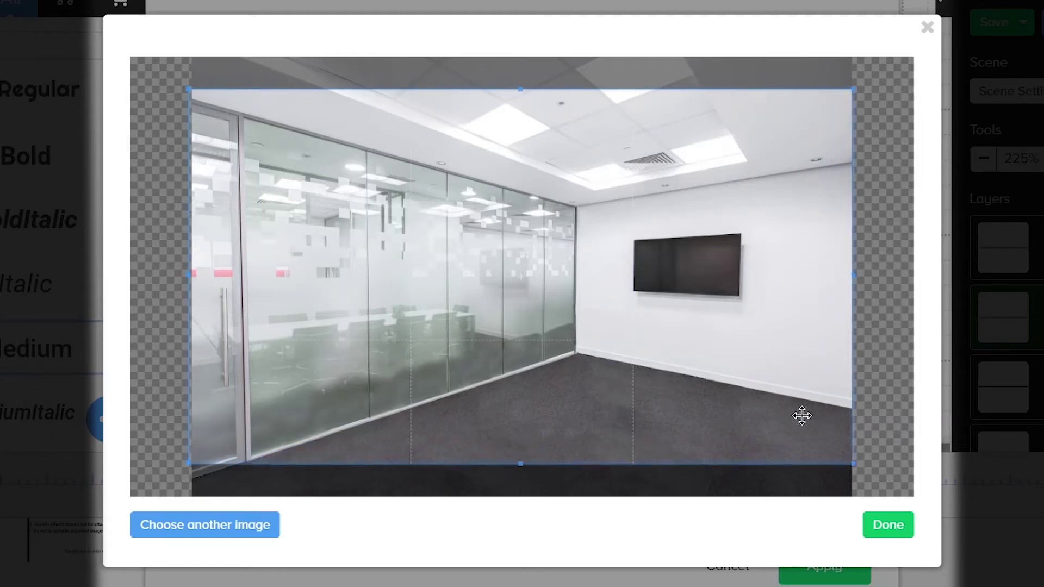
{"action": "left_click_drag", "start_coordinate": [752, 376], "coordinate": [752, 419]}
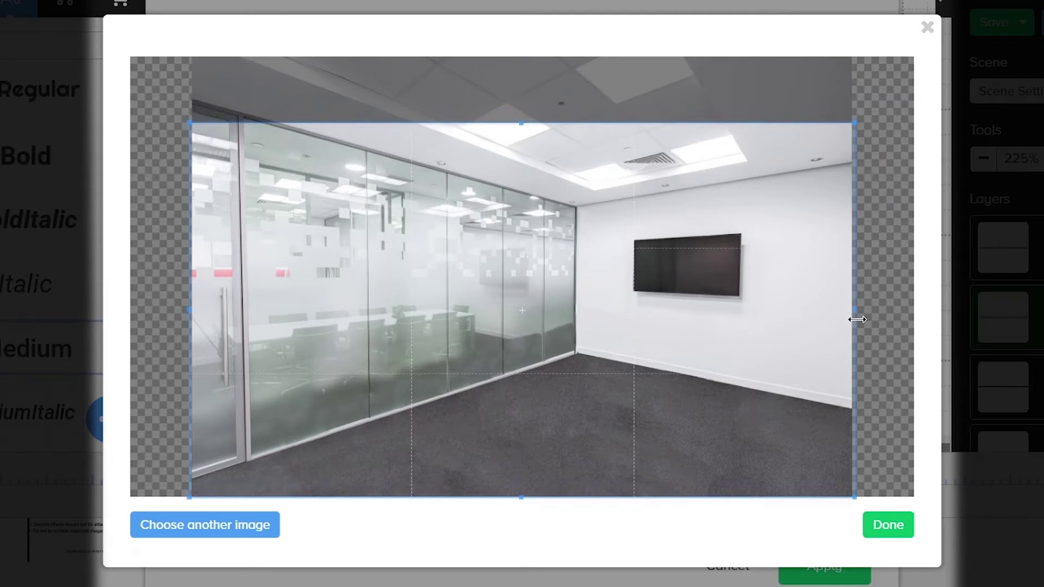
{"action": "left_click_drag", "start_coordinate": [856, 319], "coordinate": [853, 320]}
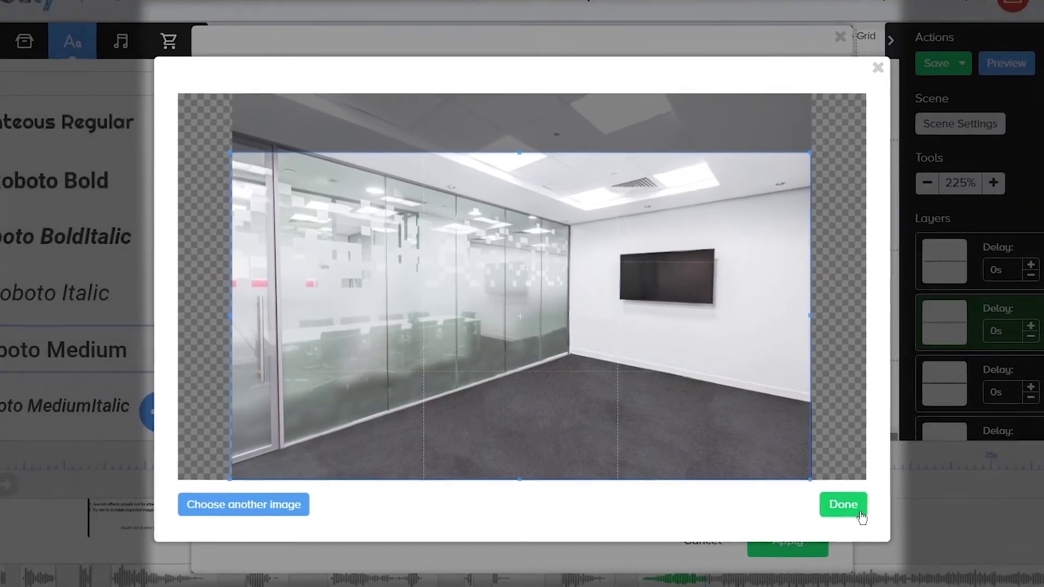
{"action": "left_click", "coordinate": [859, 514]}
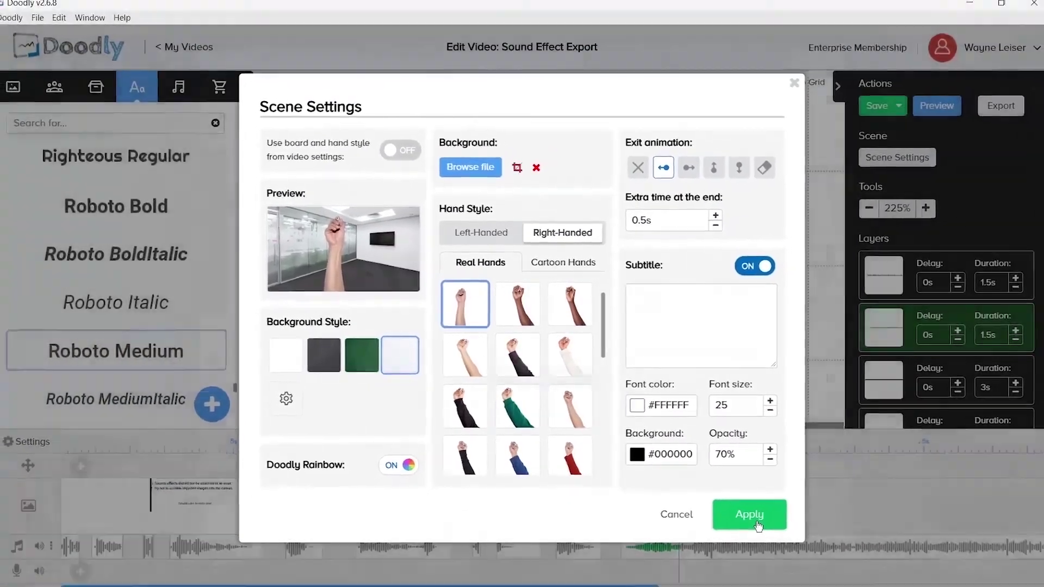
{"action": "left_click", "coordinate": [786, 534]}
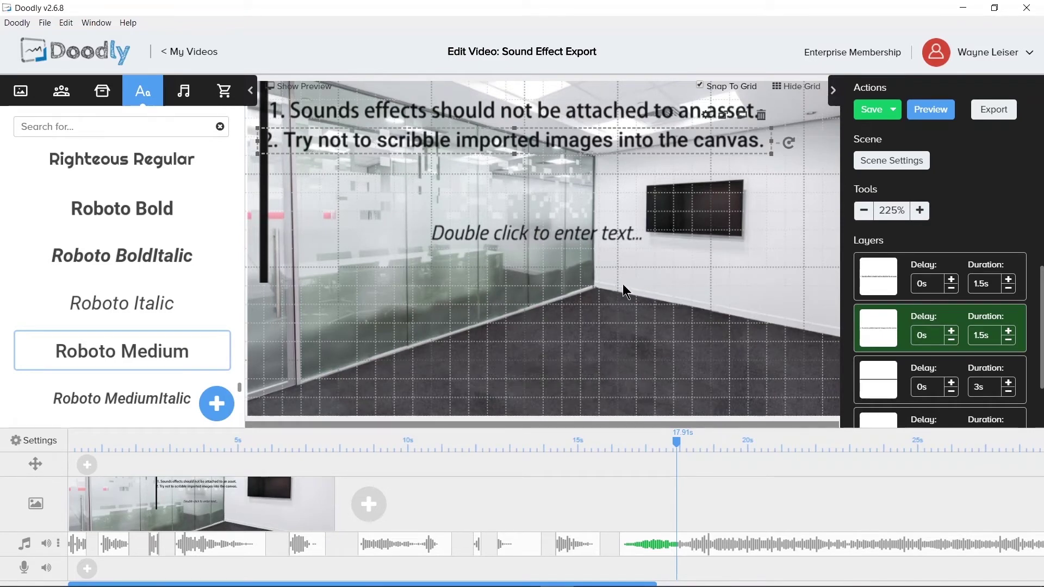
- Search the props library for "office"
{"action": "left_click", "coordinate": [865, 211]}
{"action": "left_click", "coordinate": [865, 212]}
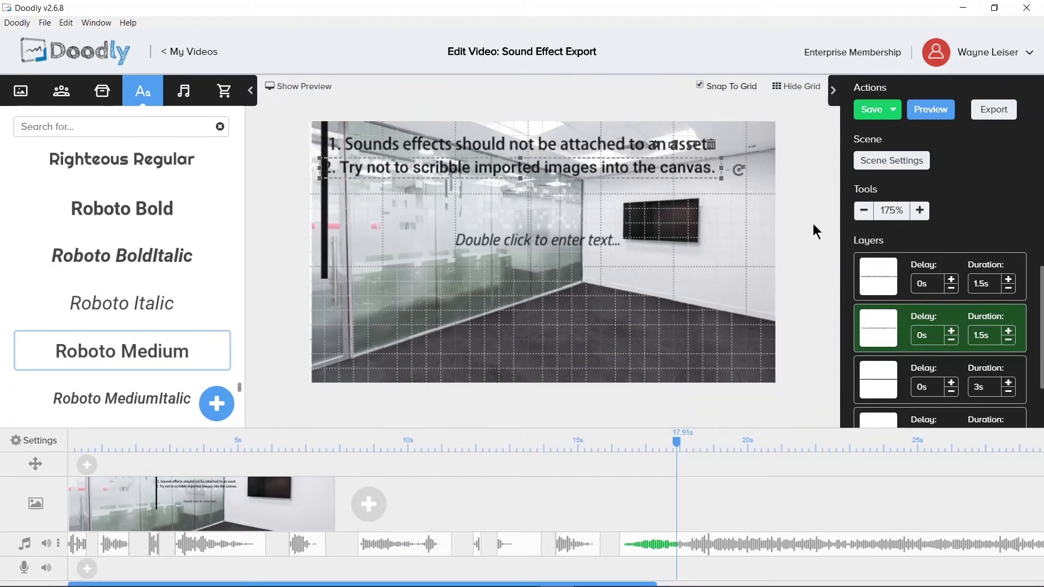
{"action": "left_click", "coordinate": [103, 103]}
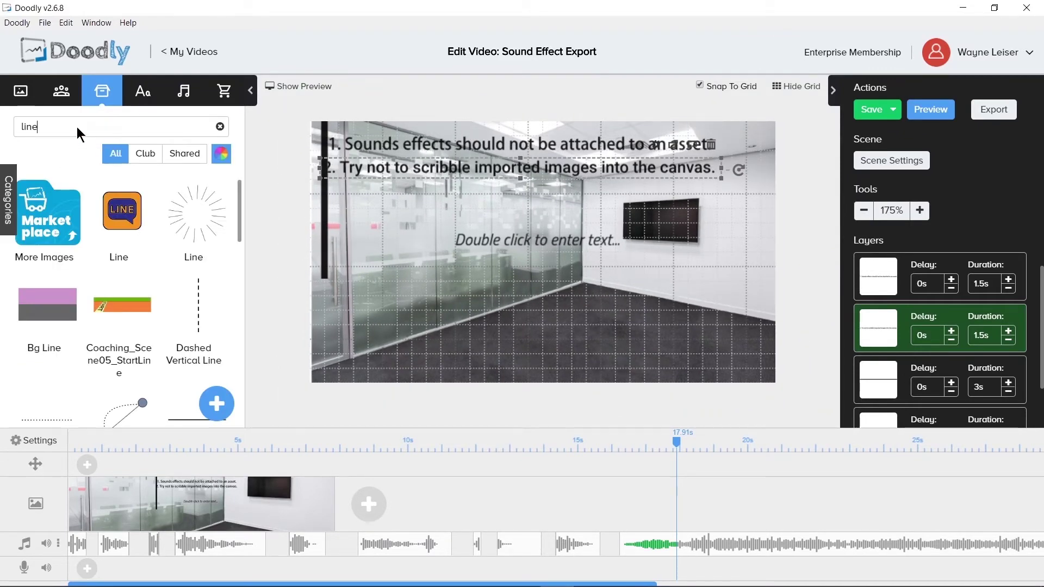
{"action": "key", "text": "BackSpace"}
{"action": "key", "text": "BackSpace"}
{"action": "key", "text": "BackSpace"}
{"action": "key", "text": "BackSpace"}
{"action": "type", "text": "office"}
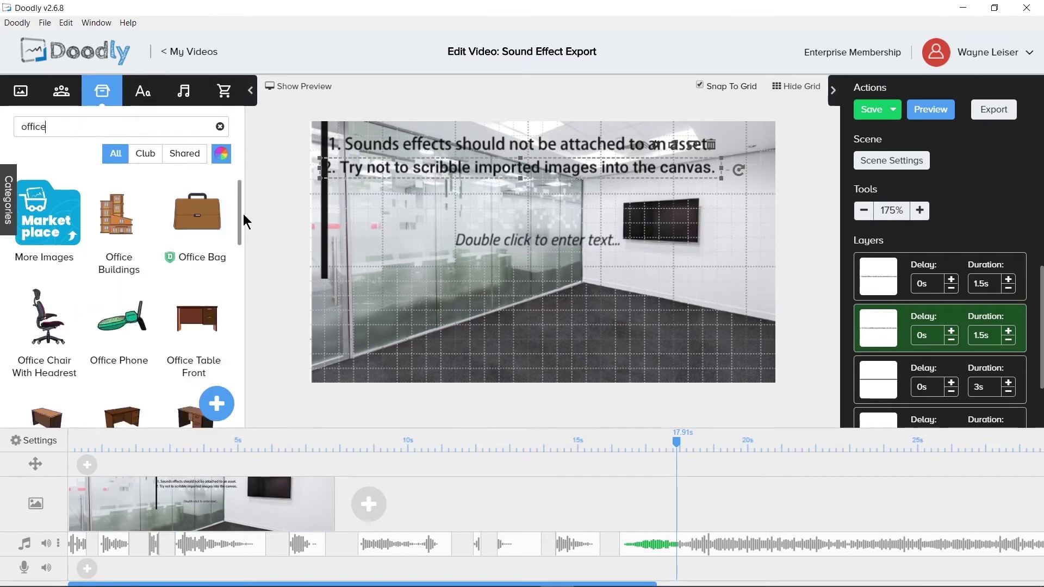
{"action": "left_click_drag", "start_coordinate": [240, 214], "coordinate": [236, 189]}
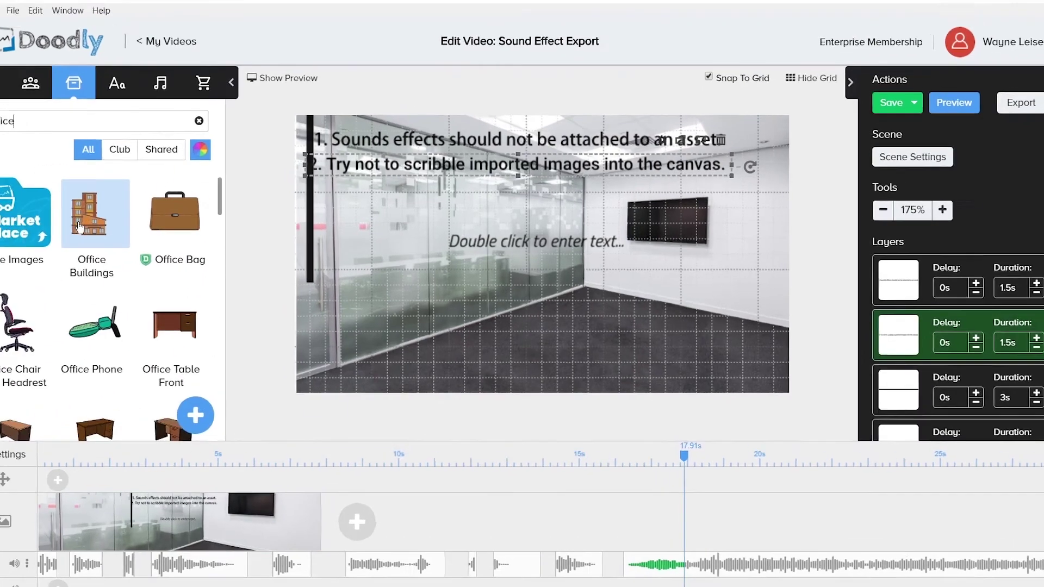
- Place the Office Buildings prop on the boardroom floor near the scene's centre and play the video preview from near its beginning
{"action": "left_click_drag", "start_coordinate": [113, 218], "coordinate": [567, 300]}
{"action": "left_click_drag", "start_coordinate": [577, 356], "coordinate": [577, 368]}
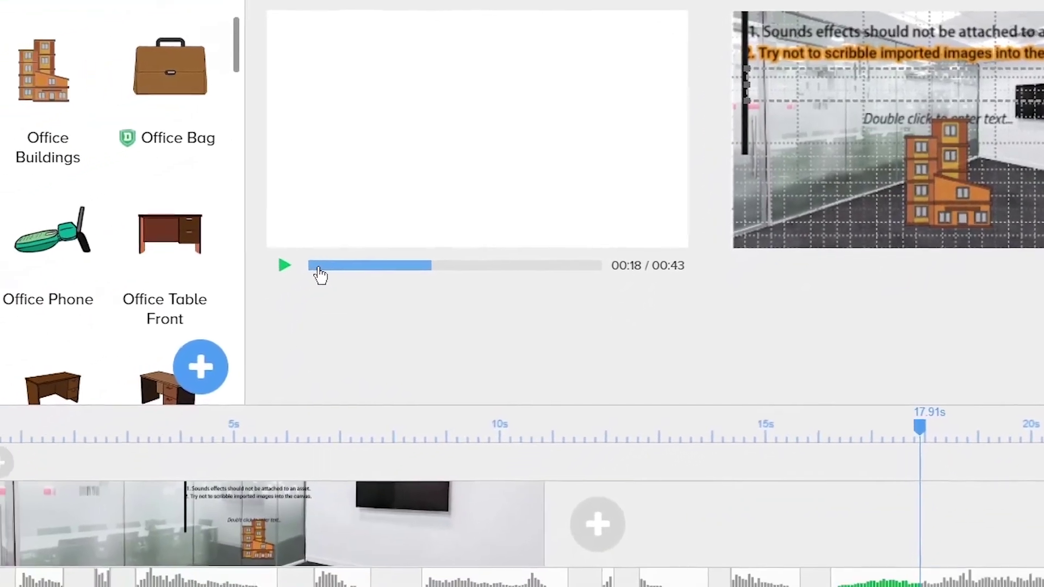
{"action": "left_click", "coordinate": [319, 266]}
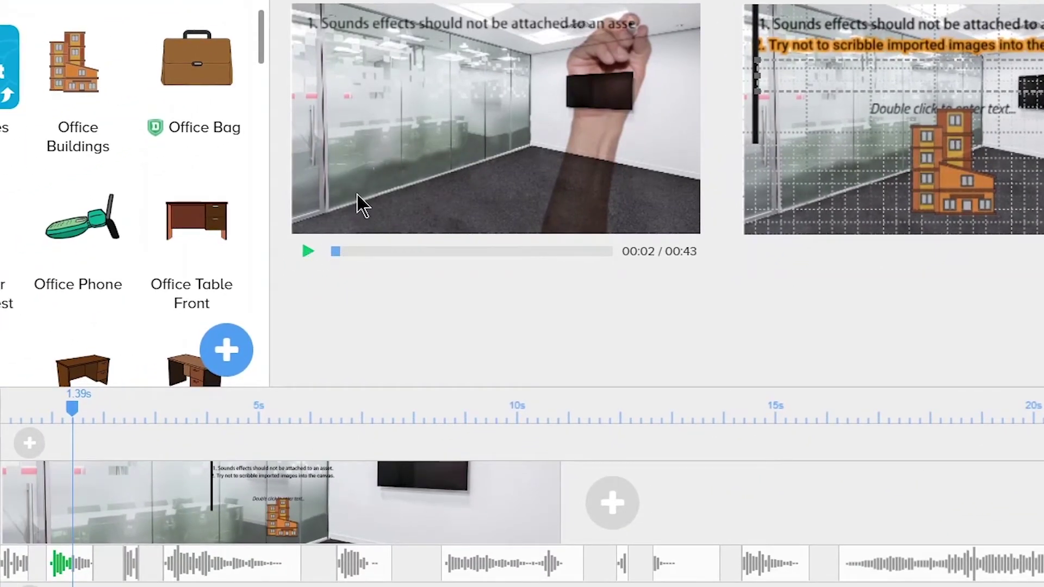
{"action": "left_click", "coordinate": [306, 256]}
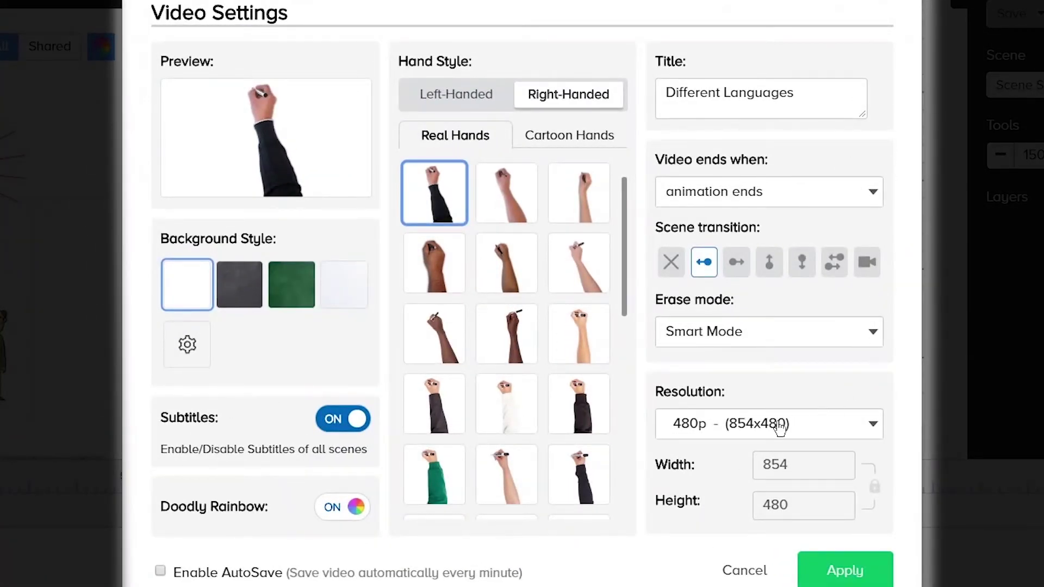
- Choose a custom resolution, unlock its proportions, try 3840 by 1200, and finish at 3840 by 2160 with the proportions locked
{"action": "left_click", "coordinate": [757, 429]}
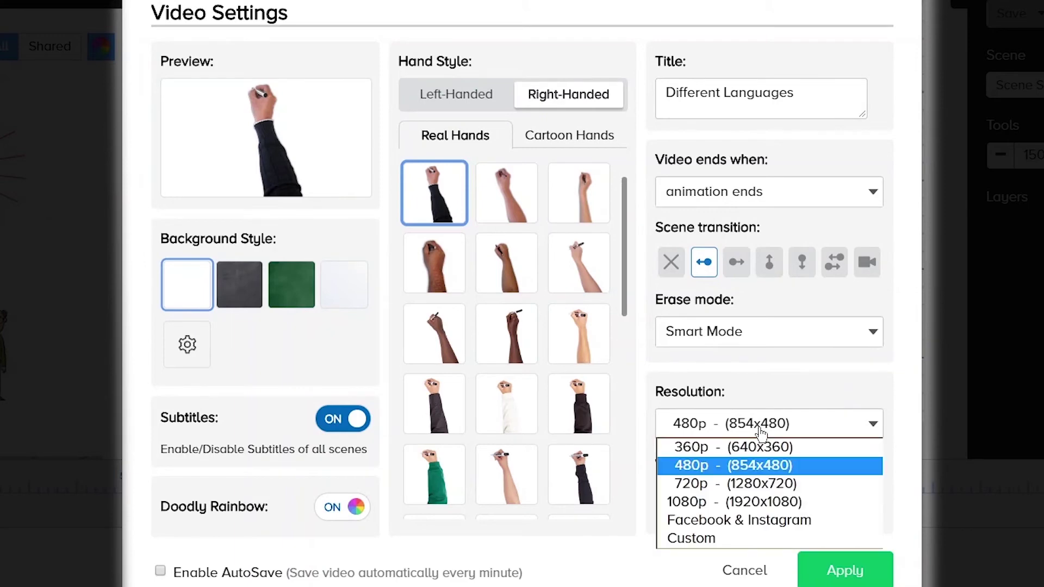
{"action": "left_click", "coordinate": [717, 538]}
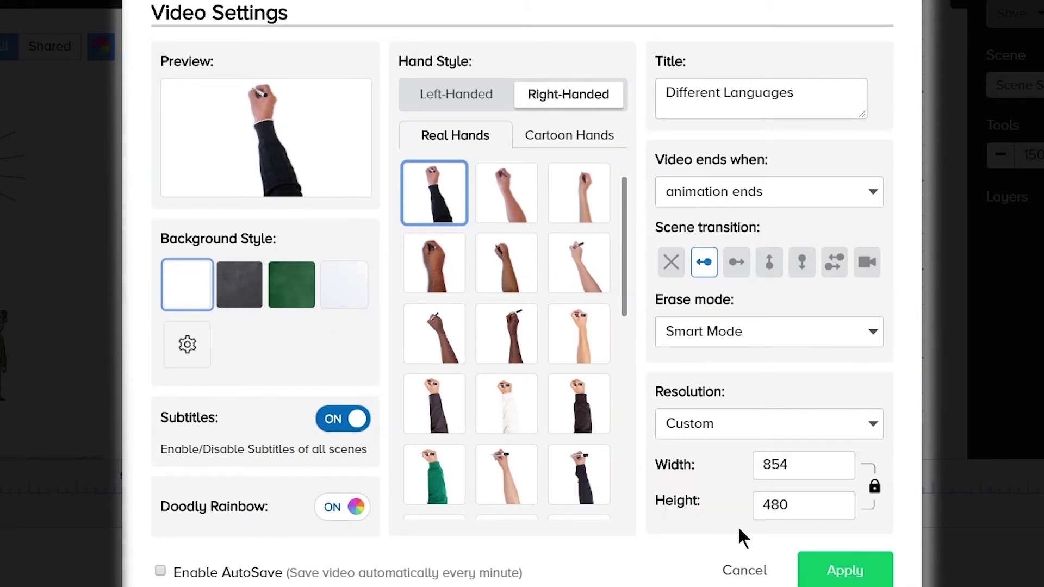
{"action": "left_click", "coordinate": [874, 492]}
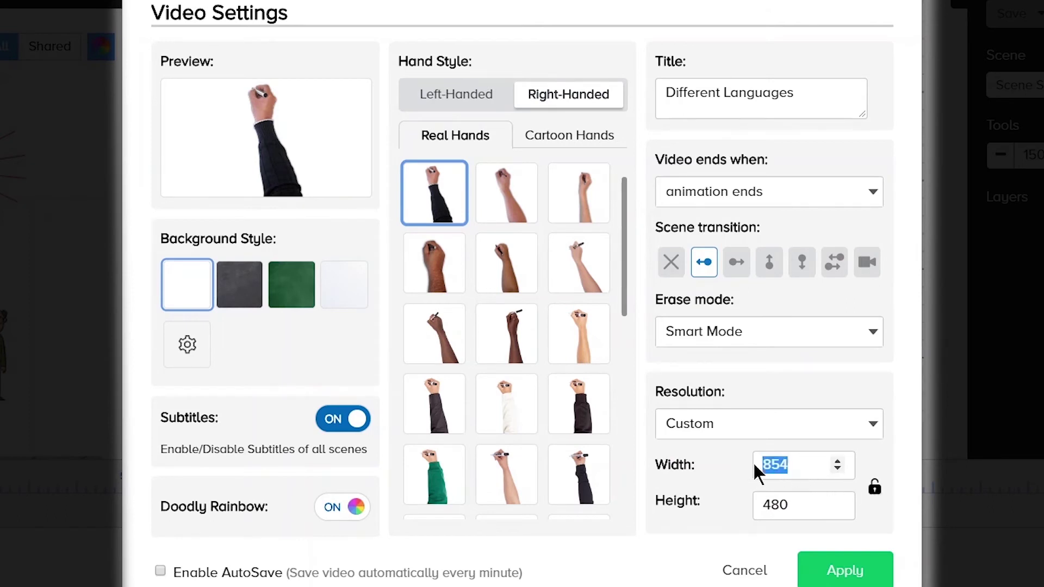
{"action": "type", "text": "3840"}
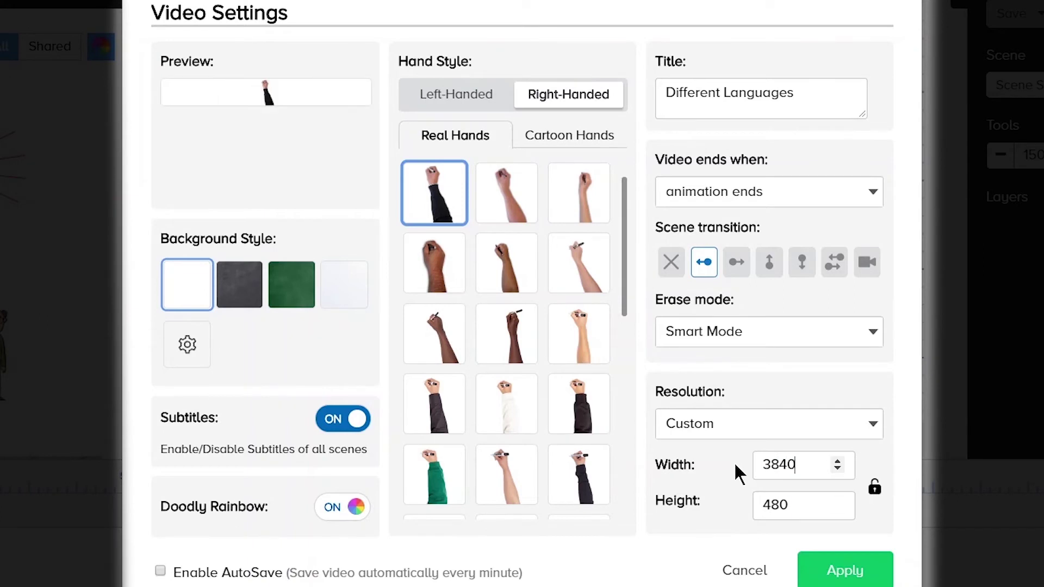
{"action": "key", "text": "Tab"}
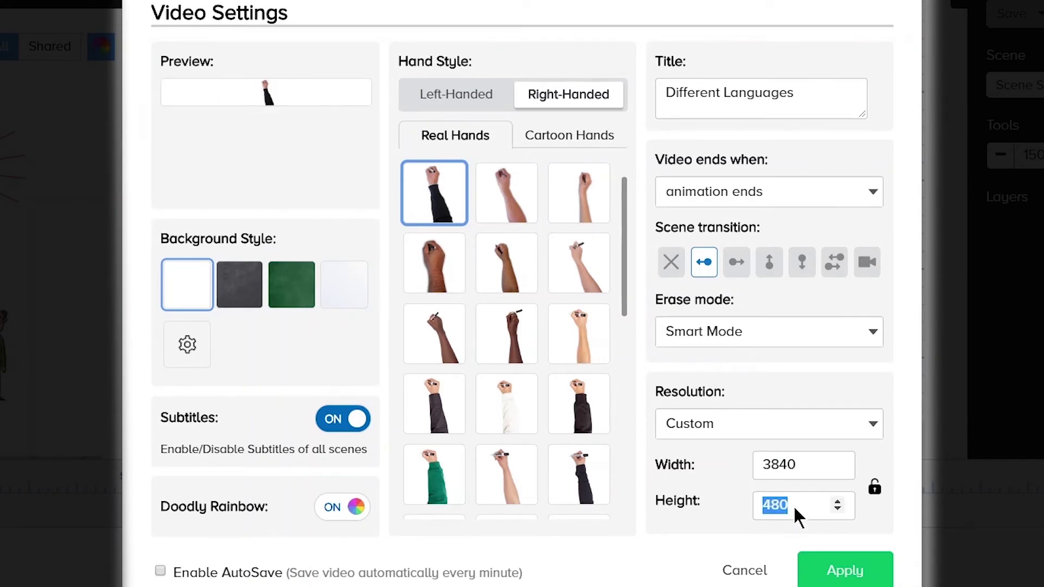
{"action": "type", "text": "1200"}
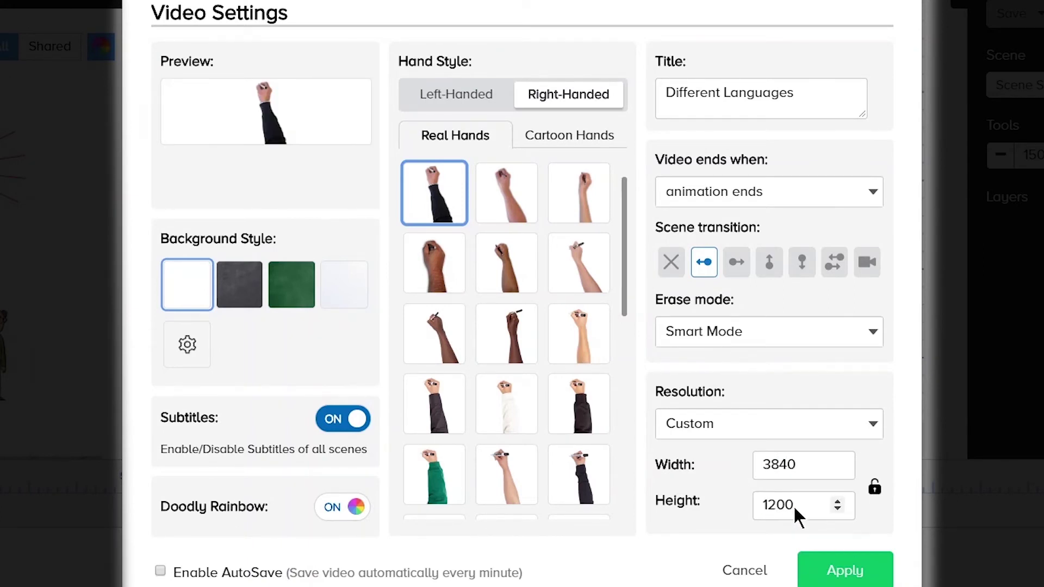
{"action": "left_click", "coordinate": [875, 488]}
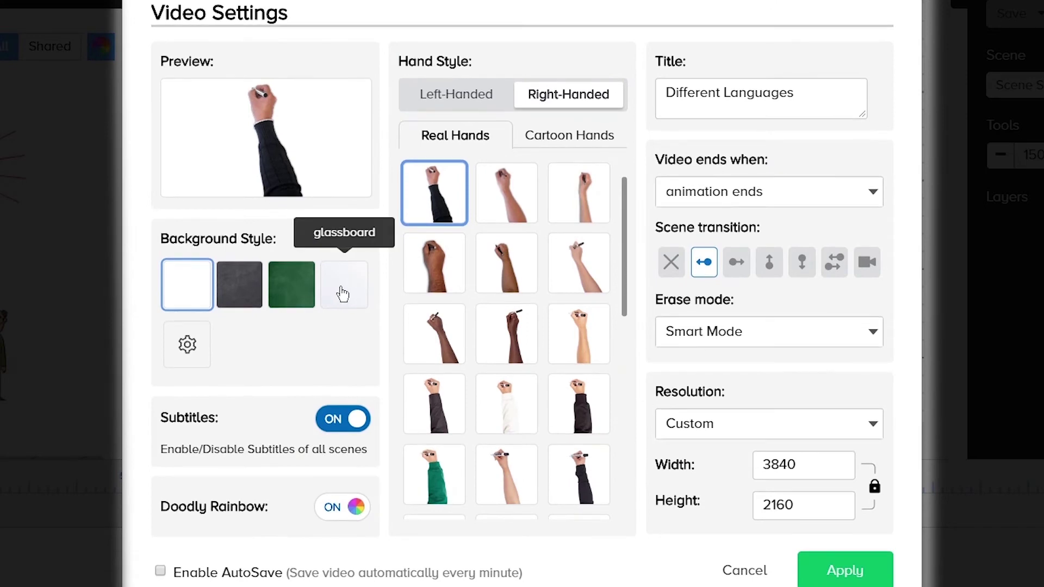
- Try the dark chalkboard, Green Chalkboard and glassboard background styles for the video
{"action": "left_click", "coordinate": [245, 285]}
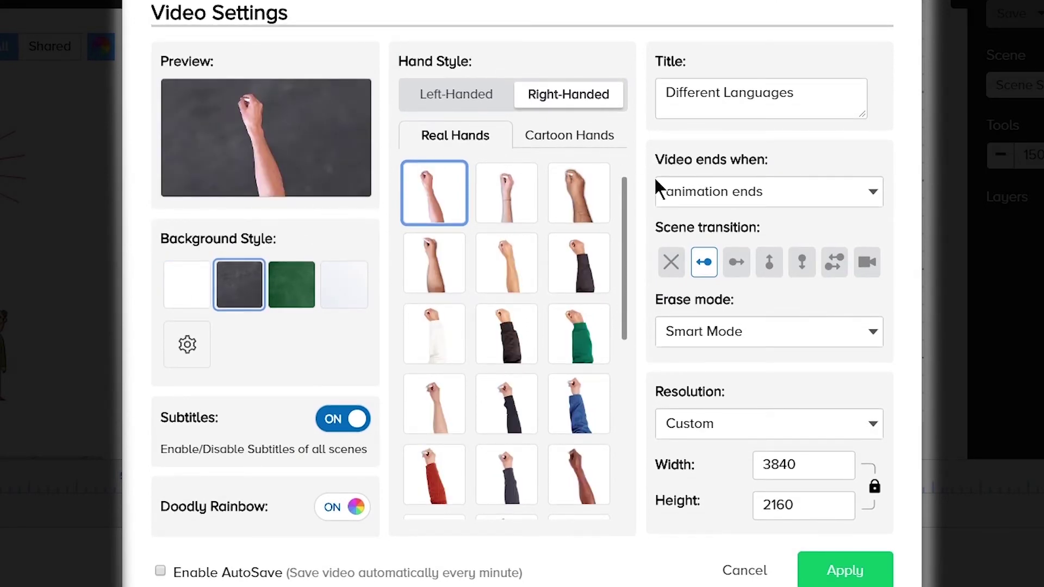
{"action": "left_click", "coordinate": [292, 293]}
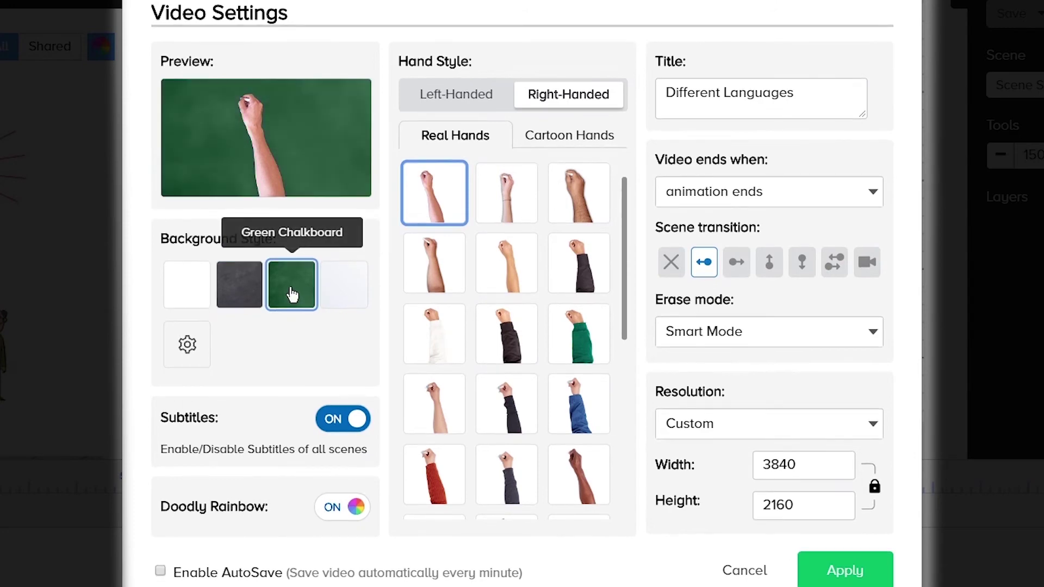
{"action": "left_click", "coordinate": [334, 289]}
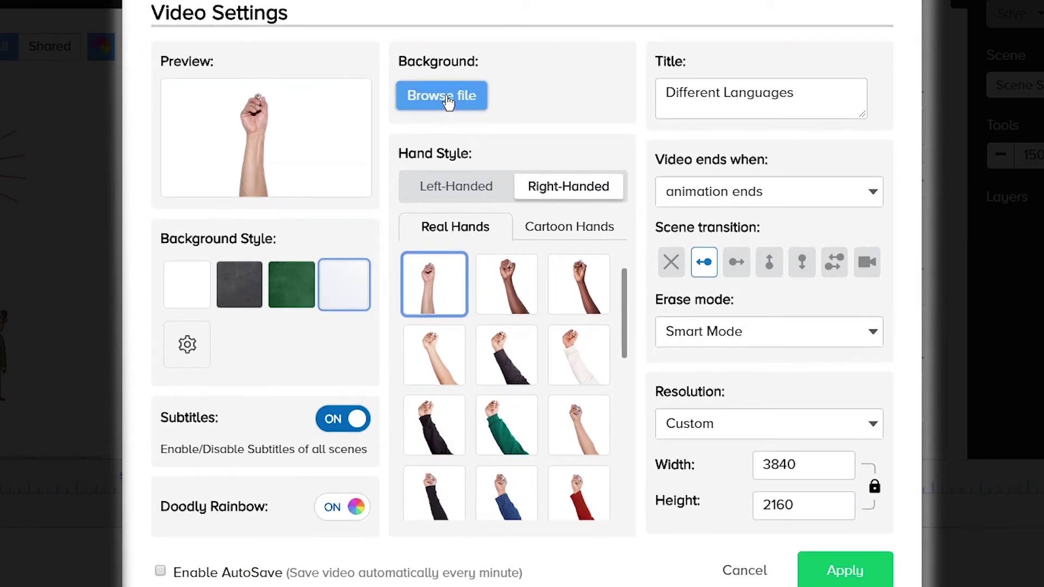
- Try the custom background style, opening the colour picker for its custom colour and switching to a custom image
{"action": "left_click", "coordinate": [187, 345]}
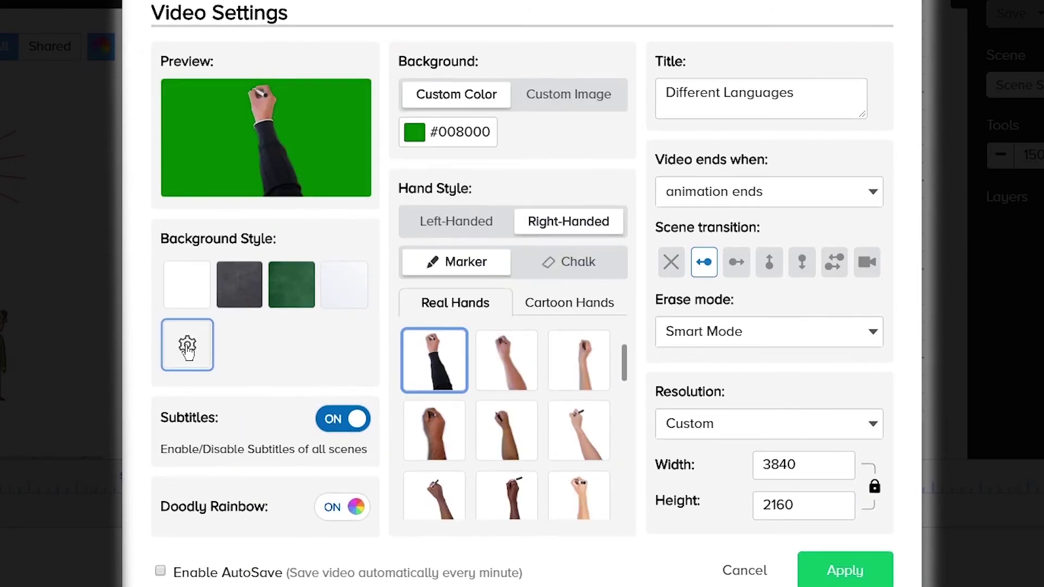
{"action": "left_click", "coordinate": [415, 134]}
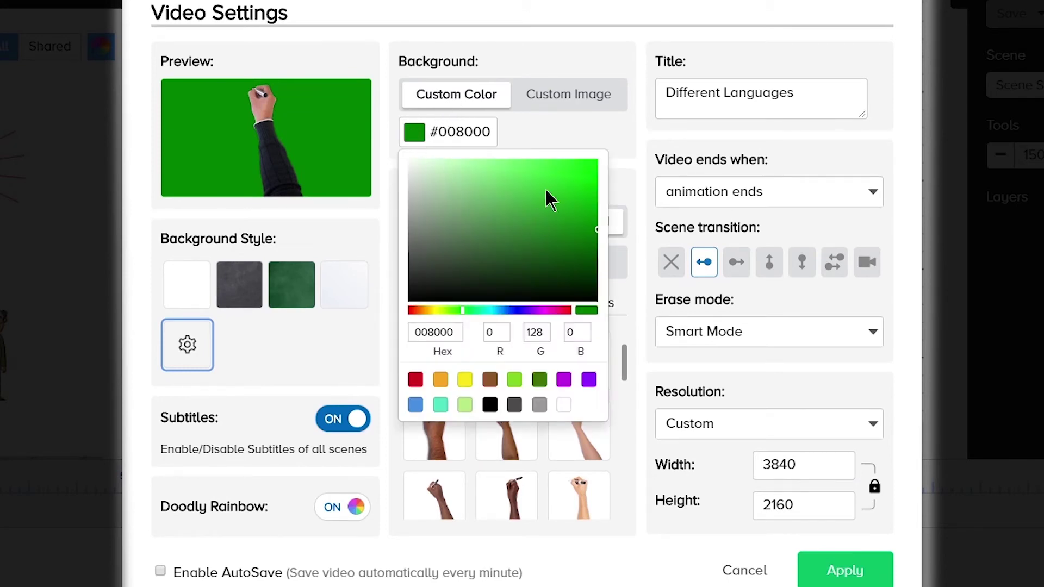
{"action": "left_click", "coordinate": [568, 87]}
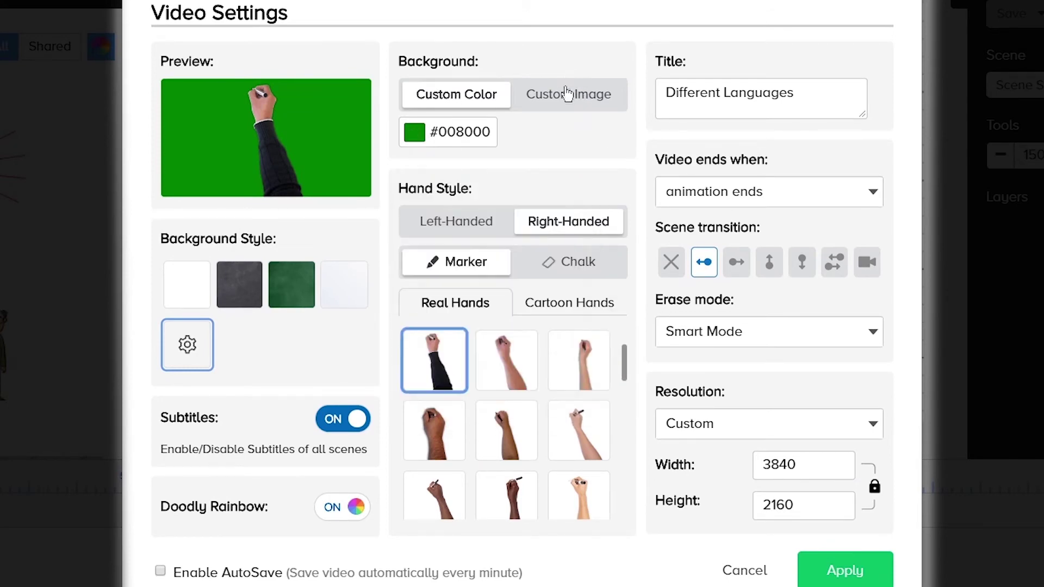
{"action": "left_click", "coordinate": [566, 93]}
{"action": "left_click", "coordinate": [446, 128]}
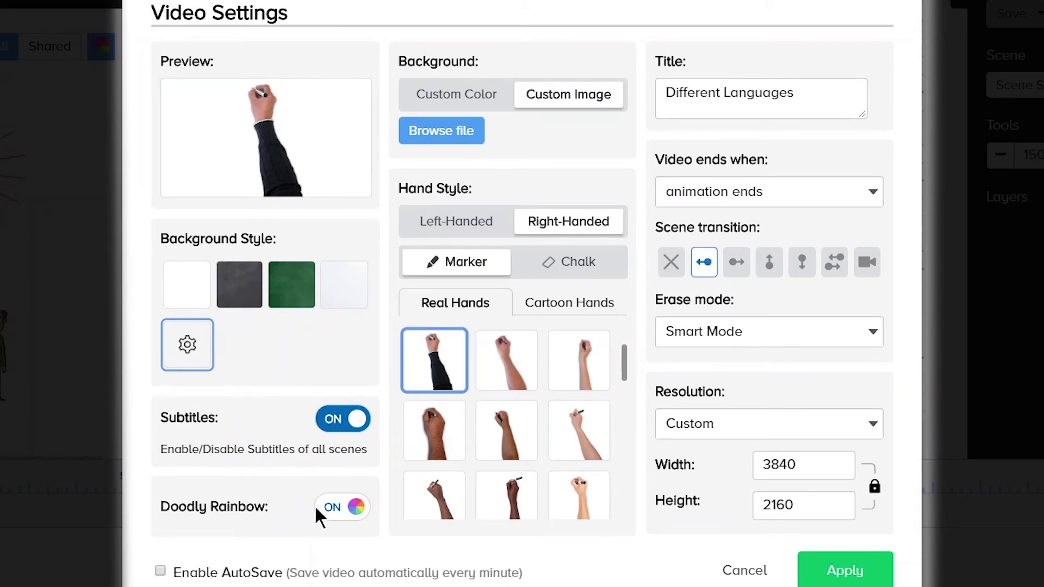
- Turn Doodly Rainbow off for the whole video, and turn it back on
{"action": "left_click", "coordinate": [332, 507]}
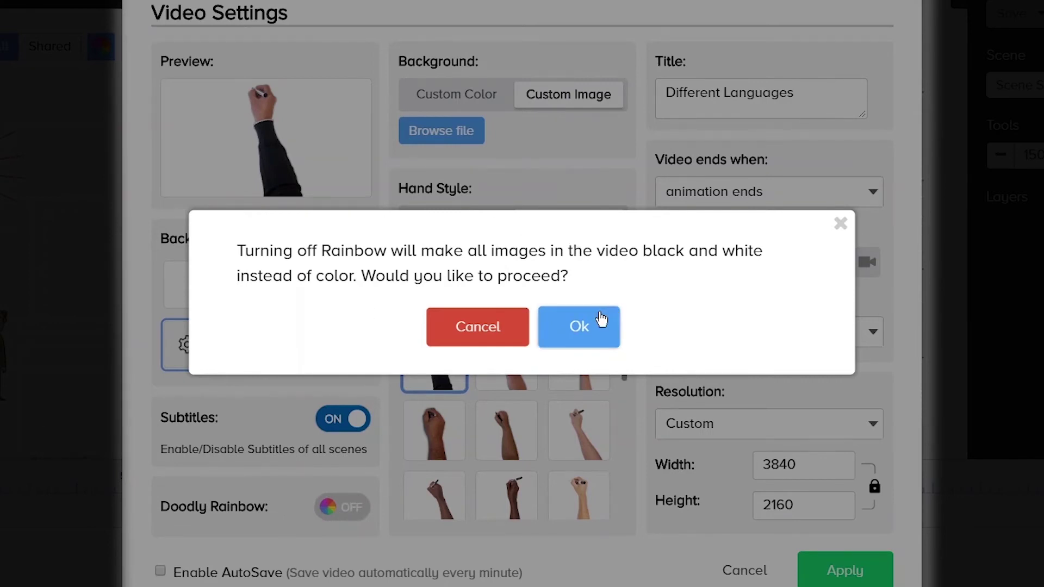
{"action": "left_click", "coordinate": [588, 327]}
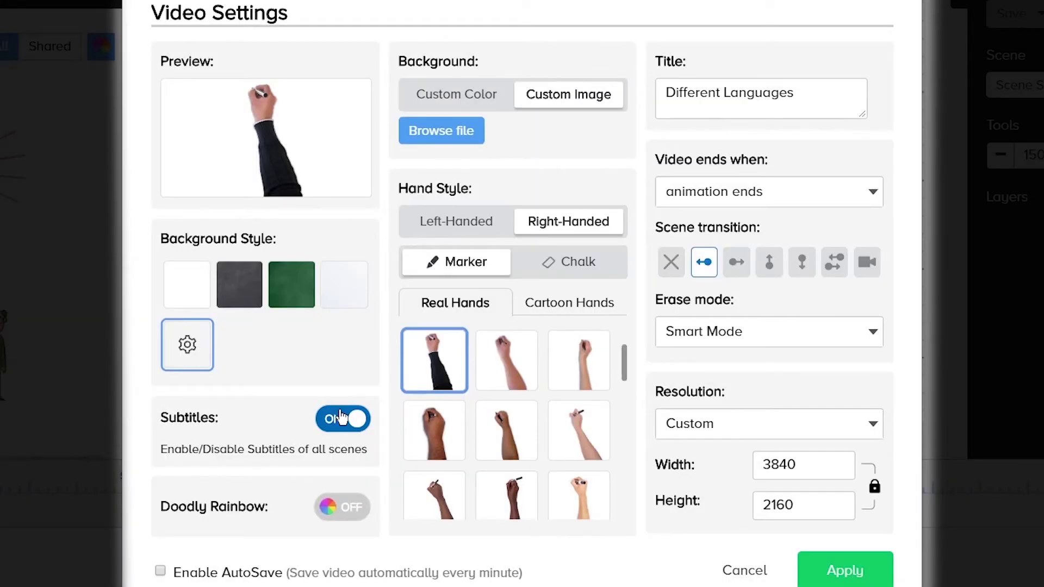
{"action": "left_click", "coordinate": [334, 508]}
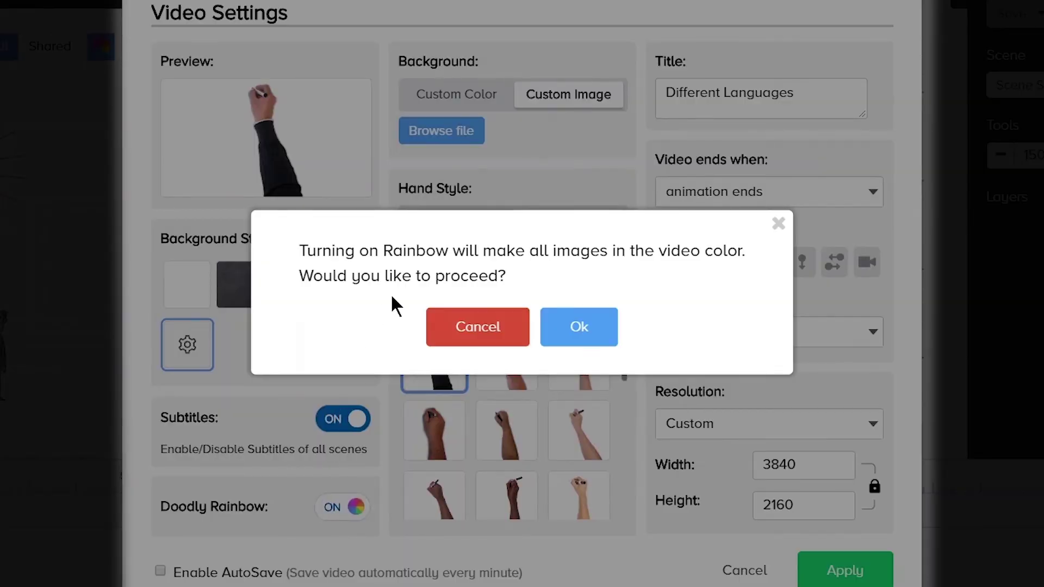
{"action": "left_click", "coordinate": [596, 328]}
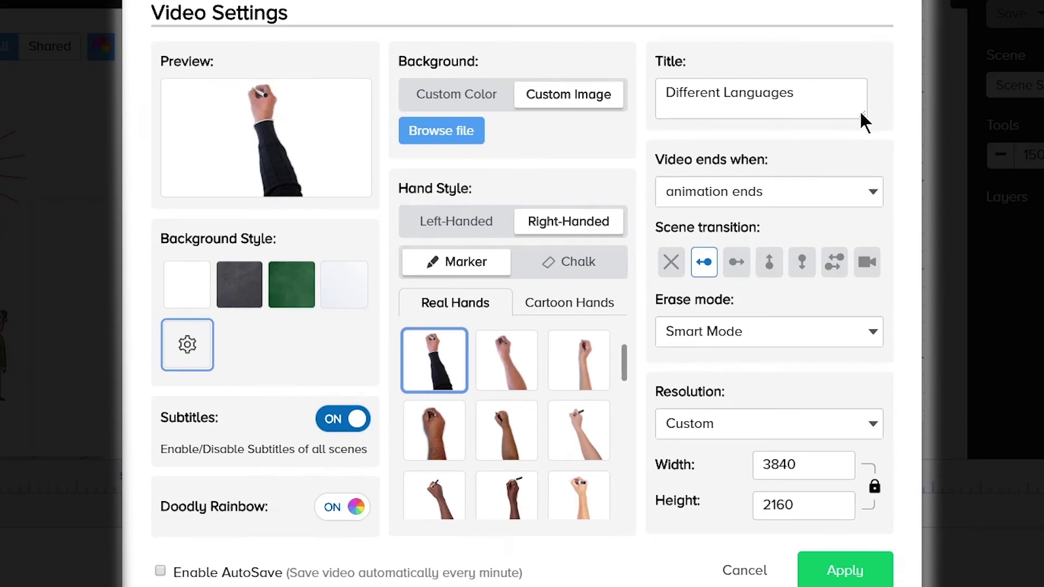
- Stretch the video's Title box well beyond the dialog and shrink it back to fit its column, slightly taller
{"action": "left_click_drag", "start_coordinate": [864, 115], "coordinate": [947, 107]}
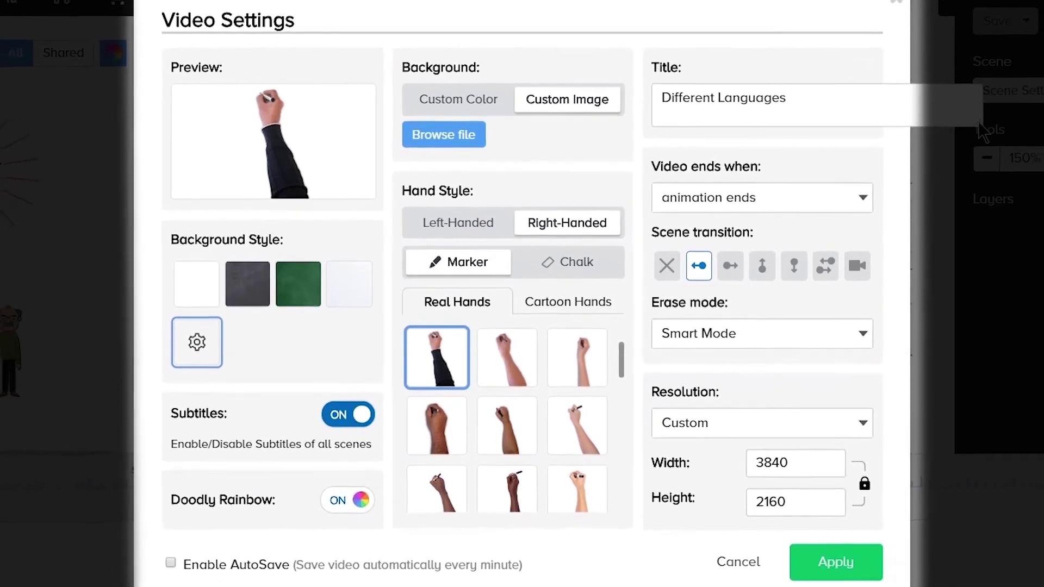
{"action": "left_click_drag", "start_coordinate": [1043, 121], "coordinate": [1043, 147]}
{"action": "left_click_drag", "start_coordinate": [988, 170], "coordinate": [786, 163]}
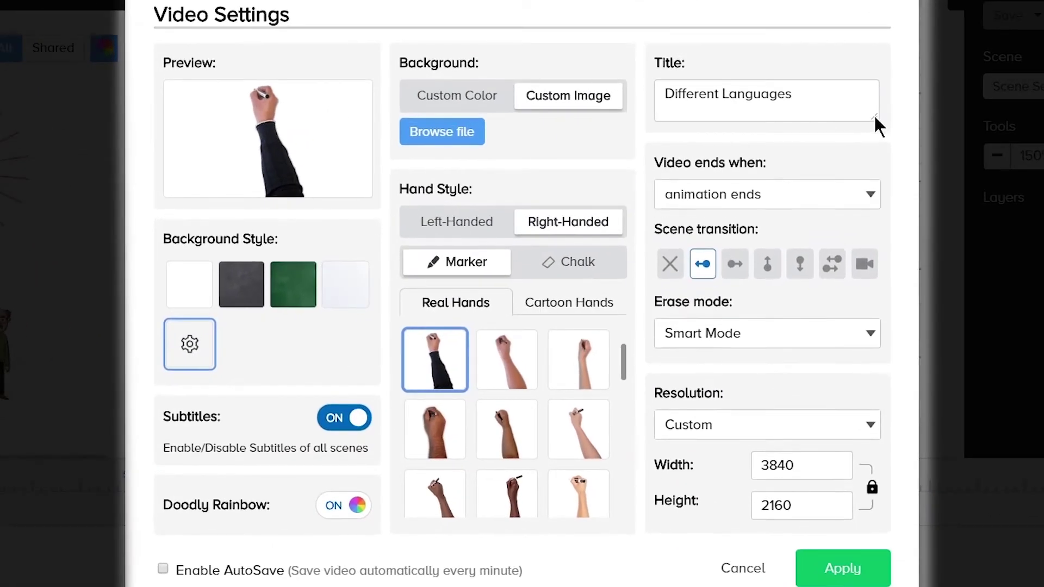
{"action": "left_click_drag", "start_coordinate": [875, 115], "coordinate": [874, 119]}
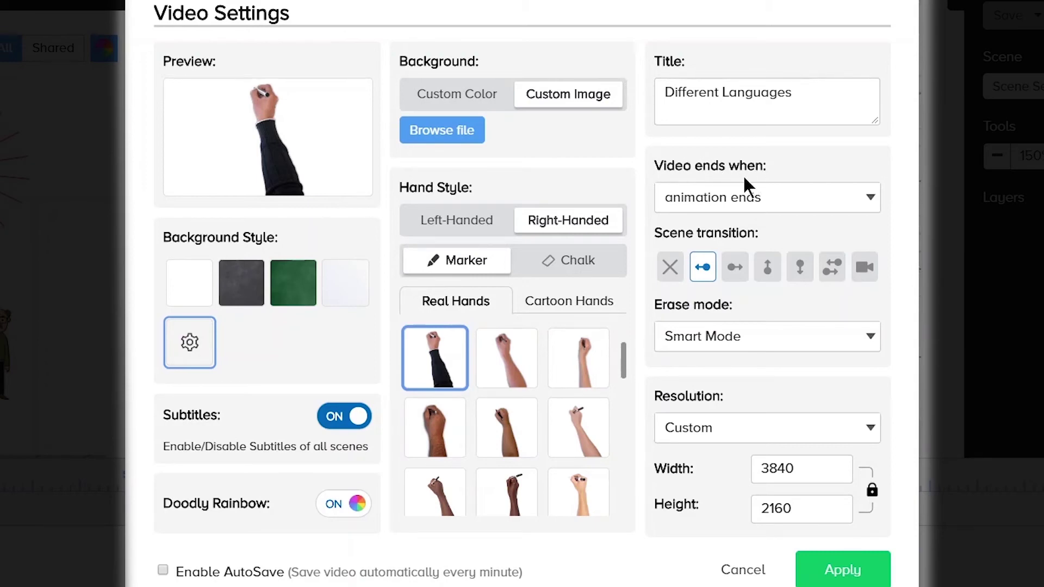
- Check the options for when the video ends, keeping "animation ends", and set the scene transition to none
{"action": "left_click", "coordinate": [759, 207]}
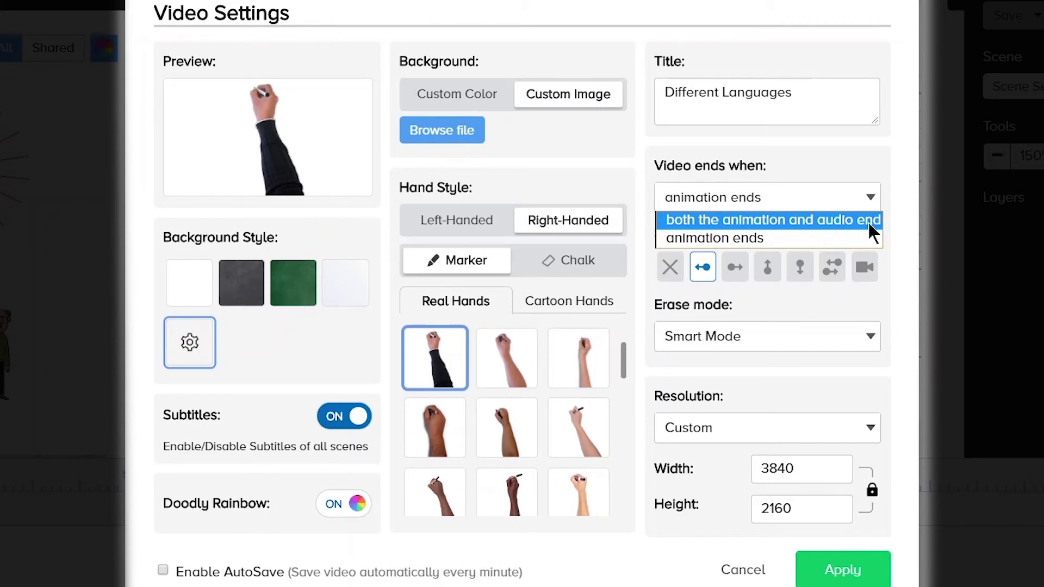
{"action": "left_click", "coordinate": [798, 161]}
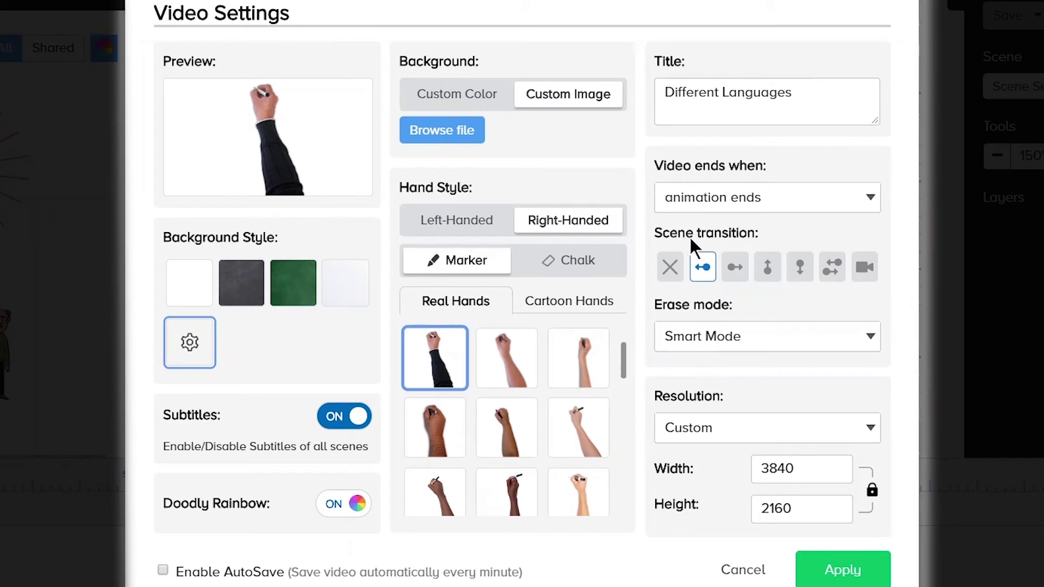
{"action": "left_click", "coordinate": [666, 274]}
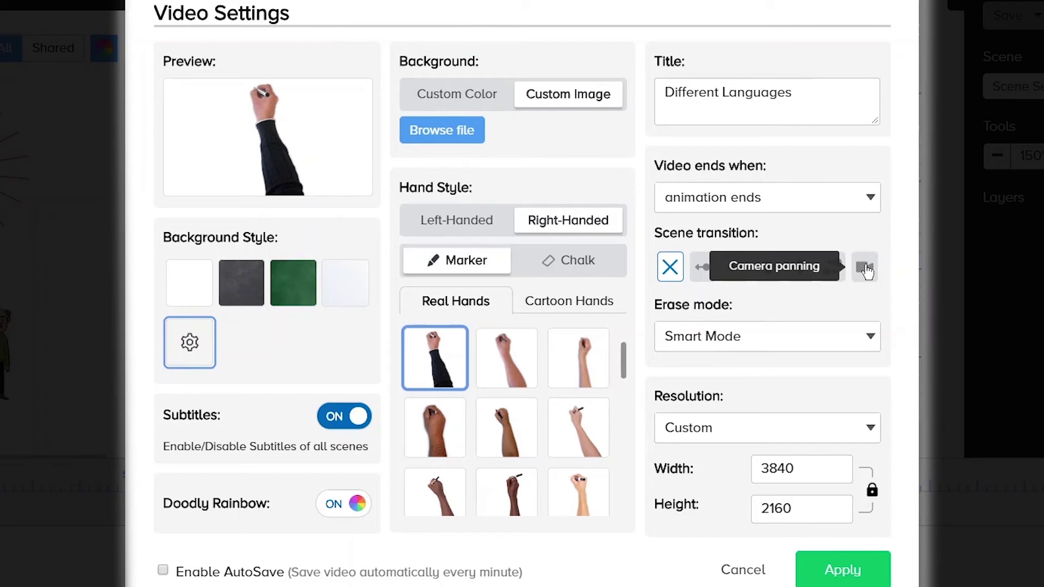
- Review the available erase modes and resolution presets, keeping Smart Mode and the Custom resolution
{"action": "left_click", "coordinate": [760, 340]}
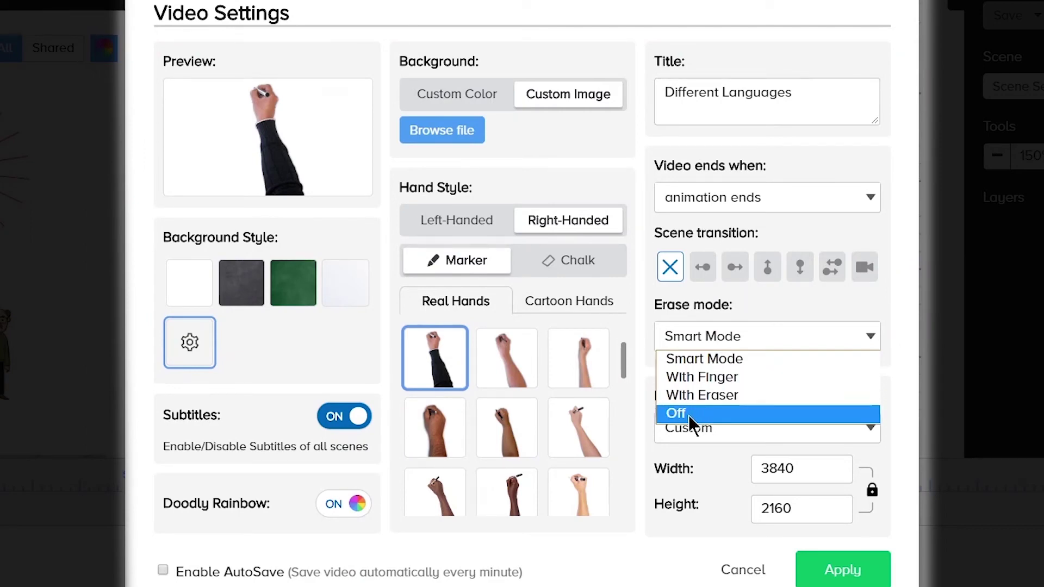
{"action": "left_click", "coordinate": [755, 359]}
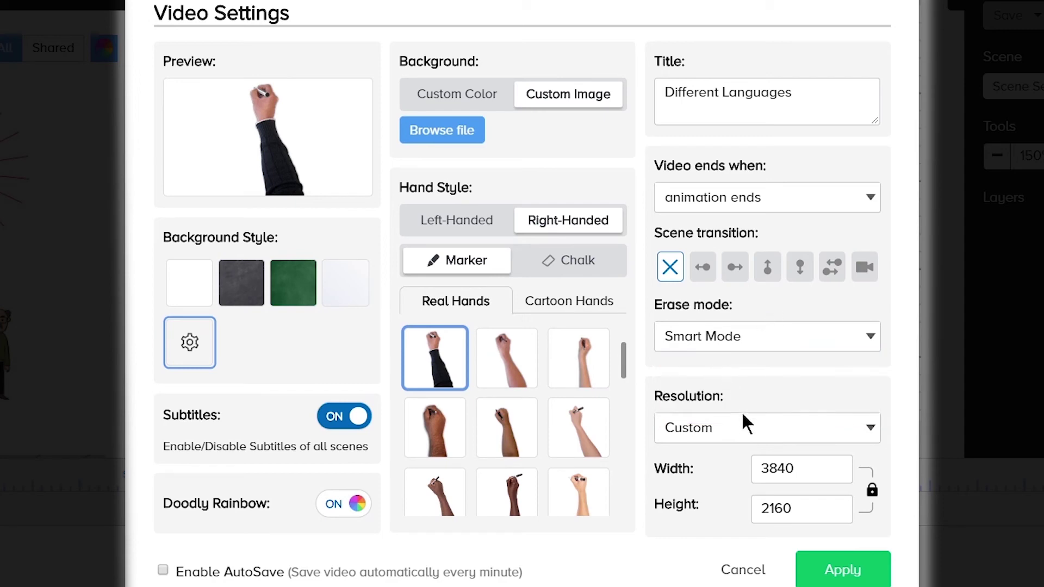
{"action": "left_click", "coordinate": [744, 428]}
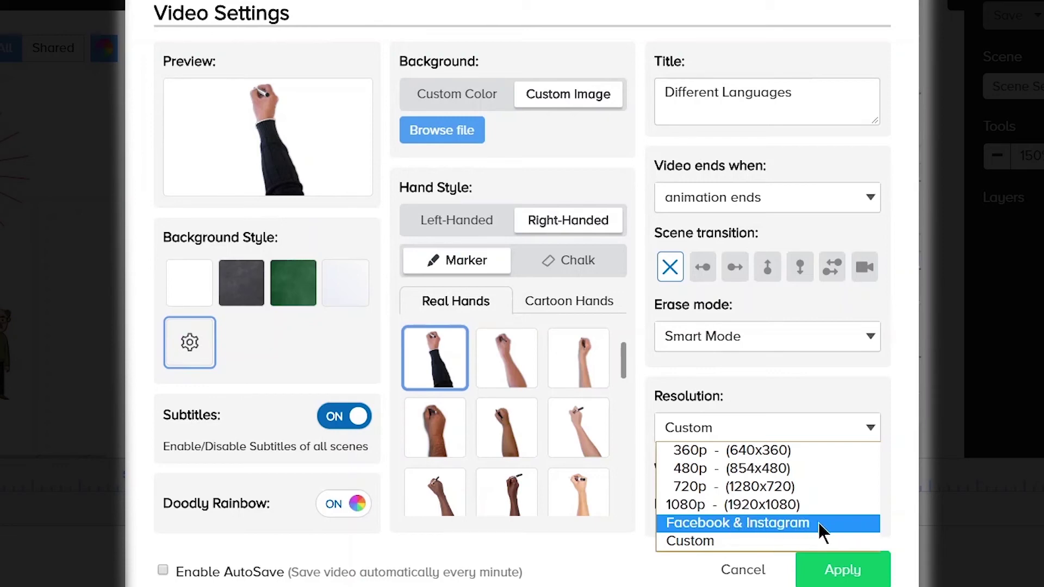
{"action": "left_click", "coordinate": [705, 545]}
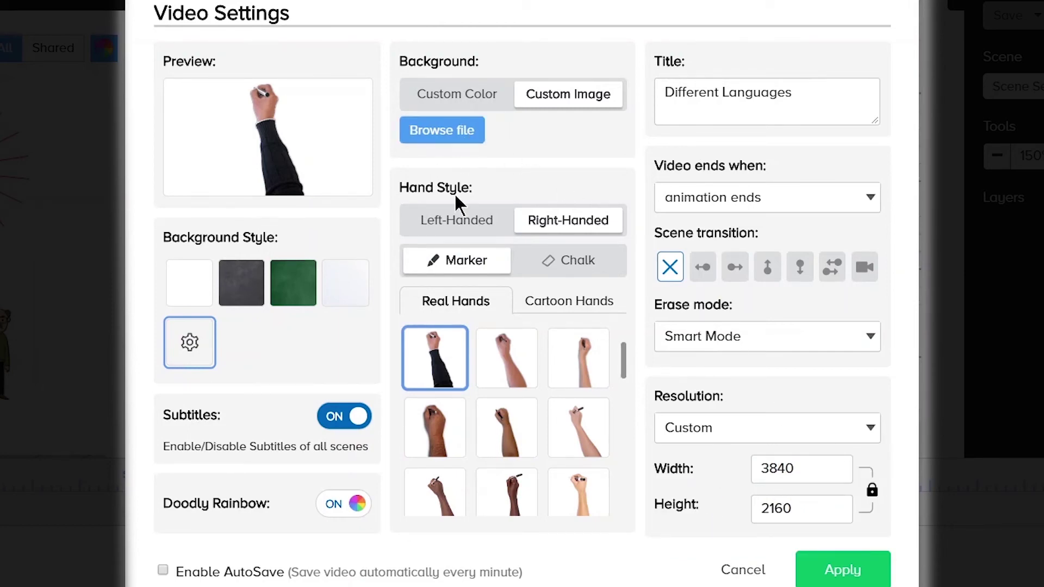
- Try the left-handed and chalk hand styles, keep right-handed, and set the background style to Whiteboard
{"action": "left_click", "coordinate": [442, 225]}
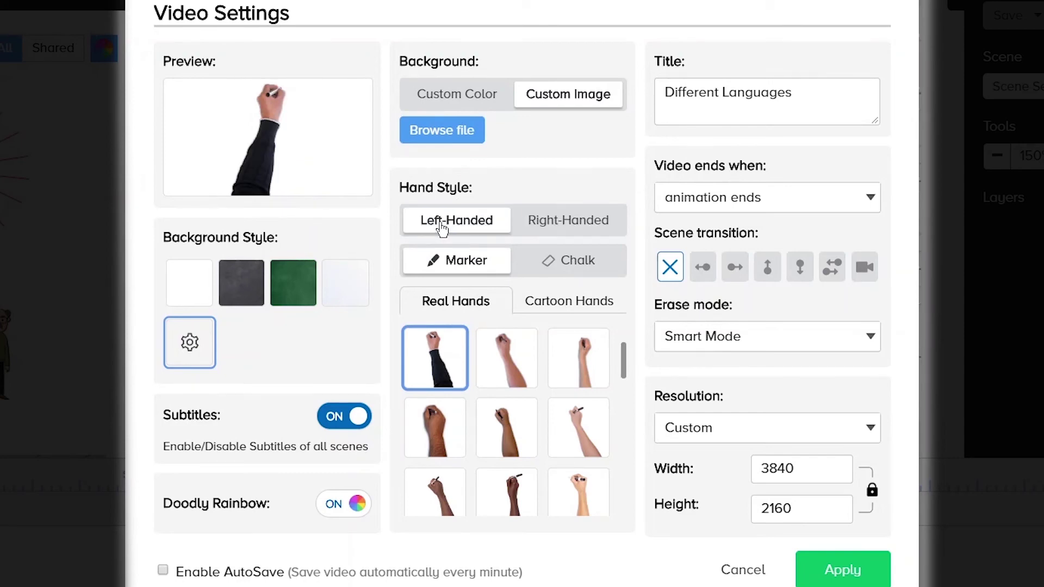
{"action": "left_click", "coordinate": [562, 225]}
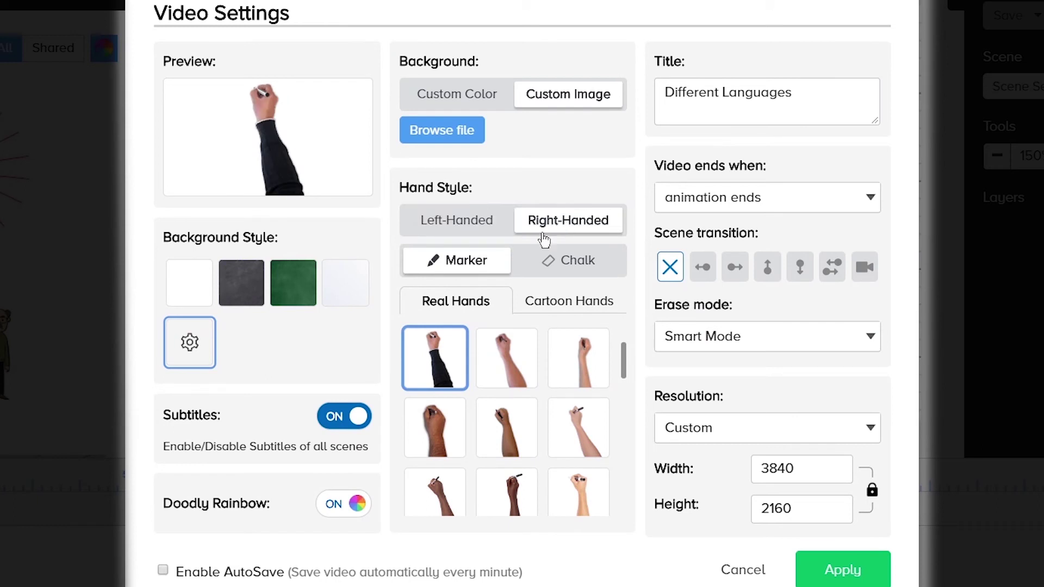
{"action": "left_click", "coordinate": [567, 263]}
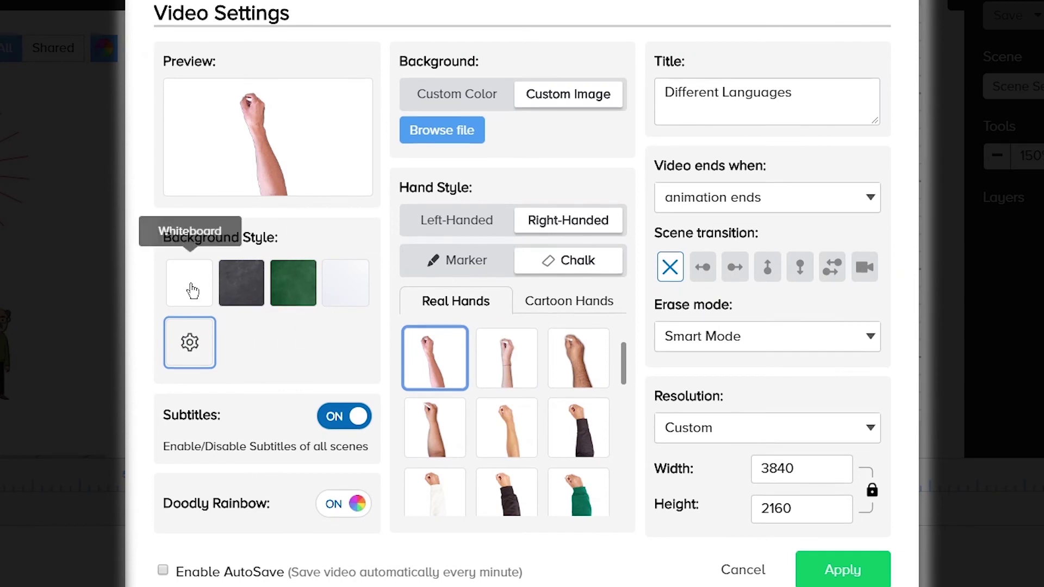
{"action": "left_click", "coordinate": [193, 291]}
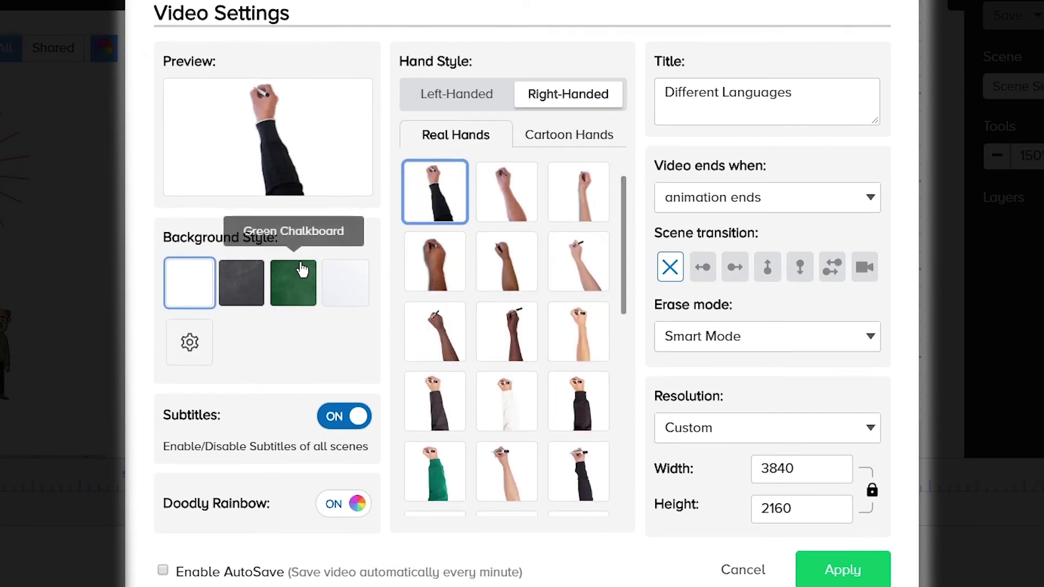
- Check the custom background style's options and return the background style to Whiteboard
{"action": "left_click", "coordinate": [189, 345]}
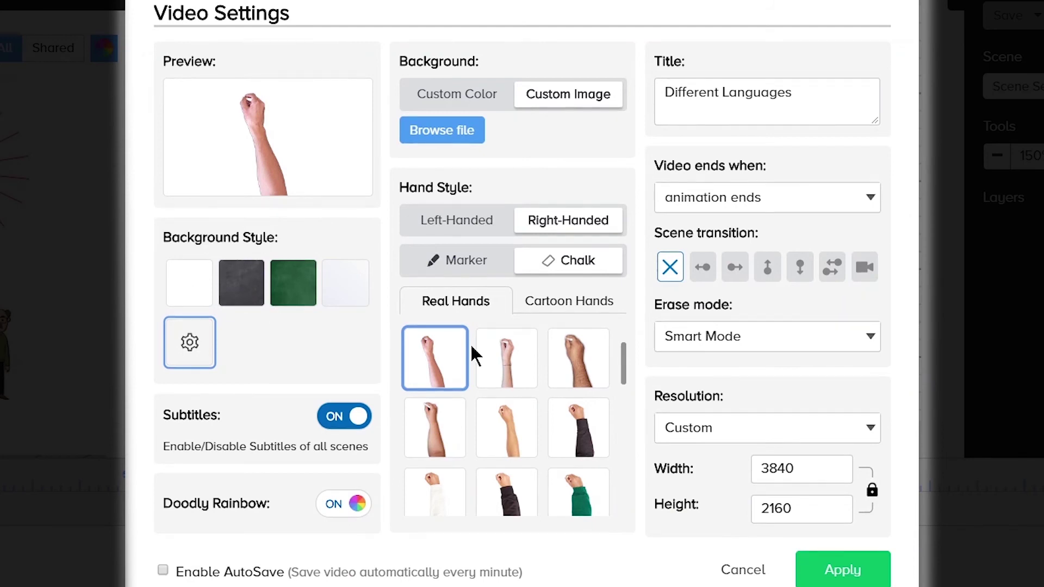
{"action": "left_click", "coordinate": [190, 281]}
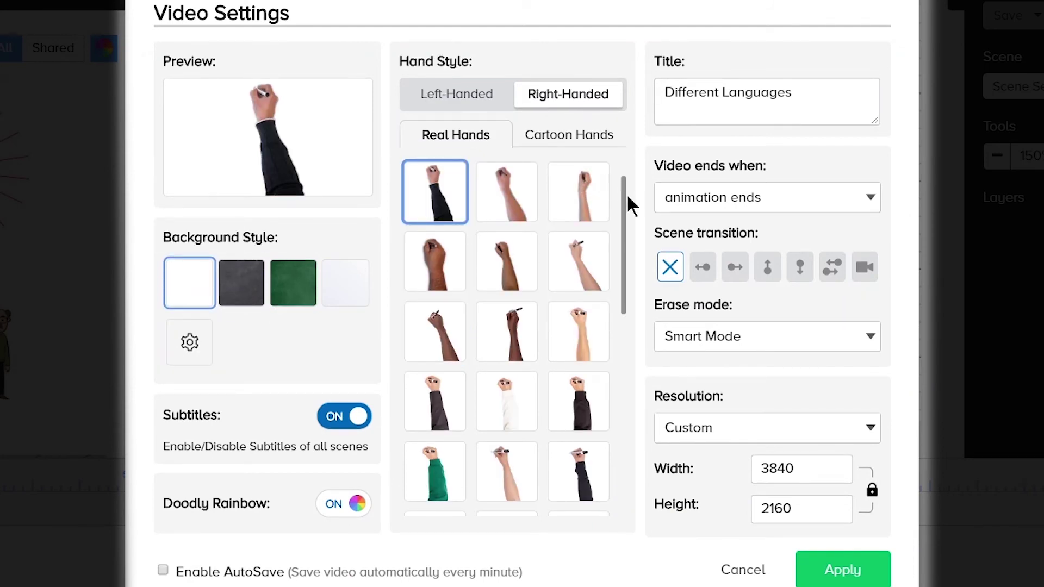
{"action": "mouse_move", "coordinate": [624, 201]}
{"action": "left_mouse_down"}
{"action": "mouse_move", "coordinate": [625, 213]}
{"action": "mouse_move", "coordinate": [624, 188]}
{"action": "left_mouse_up"}
- Preview several right-handed real hands from the first three rows, ending on the first hand in the second row
{"action": "left_click", "coordinate": [503, 252]}
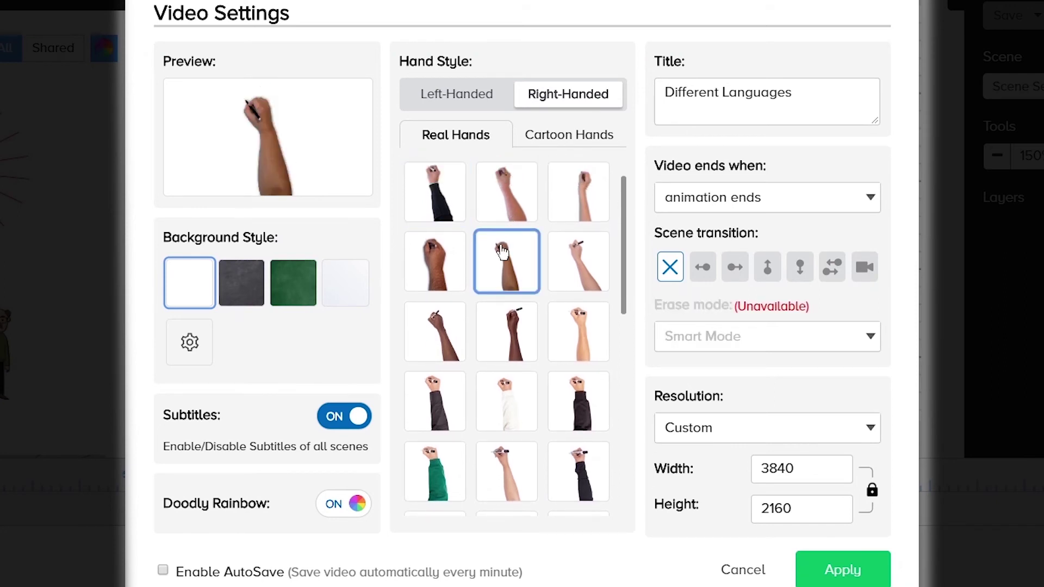
{"action": "left_click", "coordinate": [576, 263]}
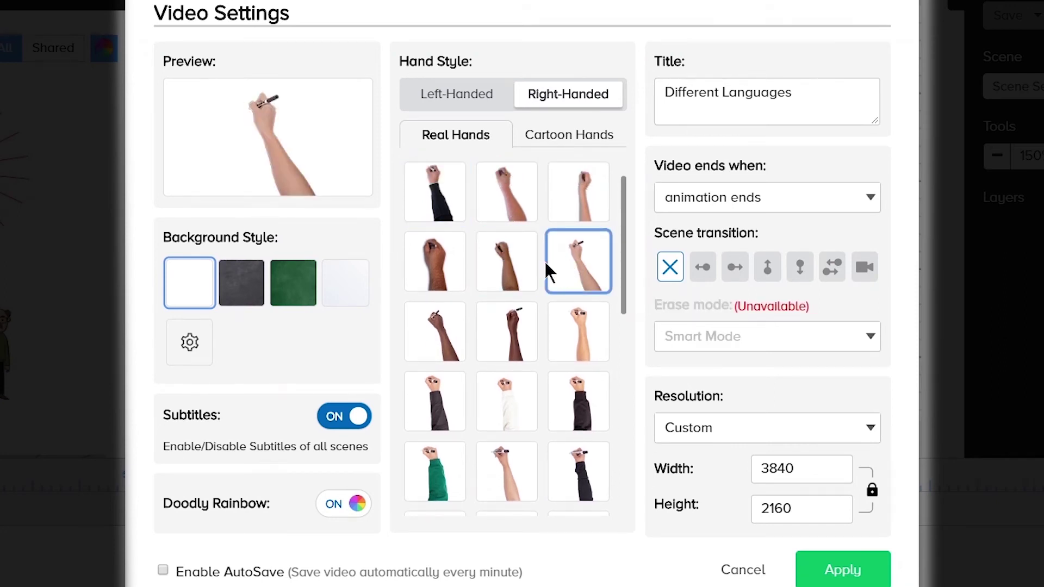
{"action": "left_click", "coordinate": [503, 265]}
{"action": "left_click", "coordinate": [567, 266]}
{"action": "left_click", "coordinate": [537, 327]}
{"action": "left_click", "coordinate": [554, 332]}
{"action": "left_click", "coordinate": [447, 333]}
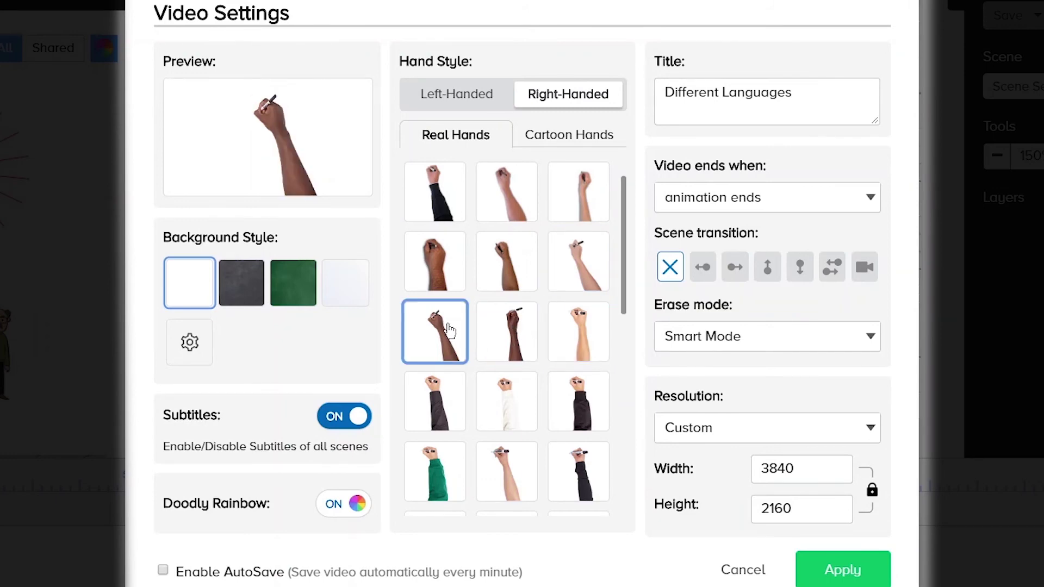
{"action": "left_click", "coordinate": [442, 271]}
{"action": "left_click", "coordinate": [441, 189]}
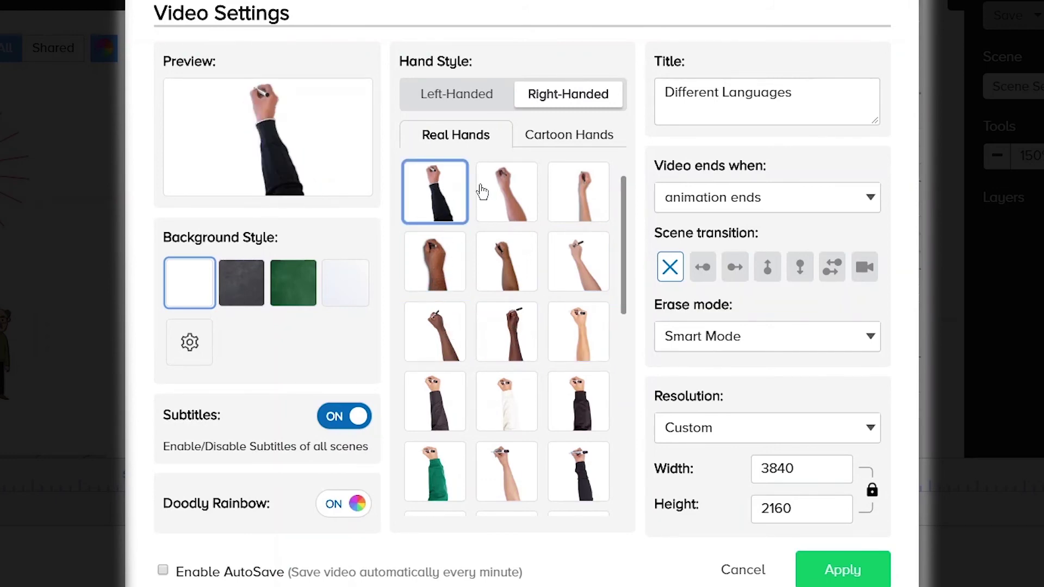
{"action": "left_click", "coordinate": [501, 197]}
{"action": "left_click", "coordinate": [578, 192]}
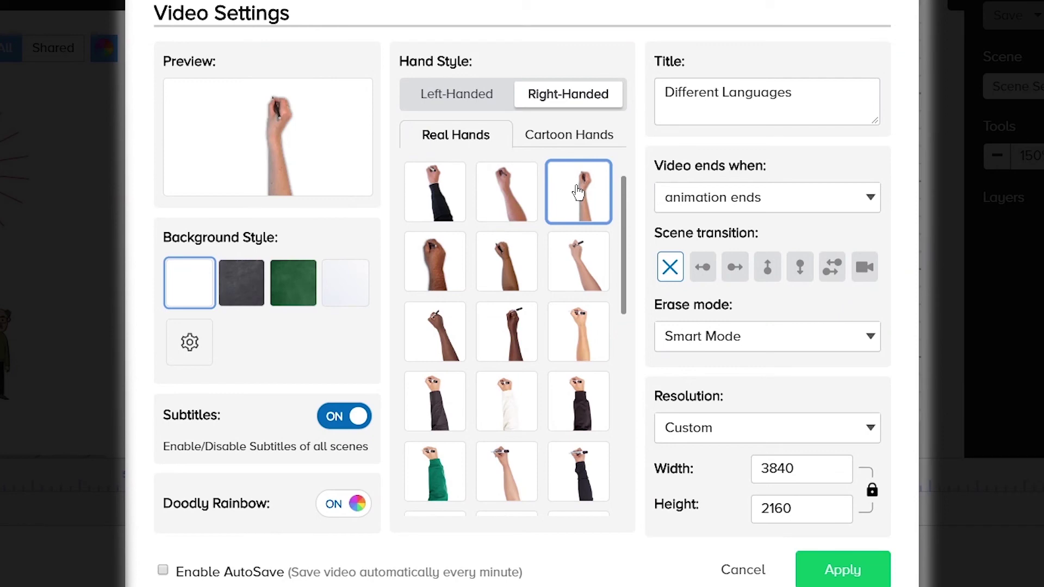
{"action": "left_click", "coordinate": [445, 259]}
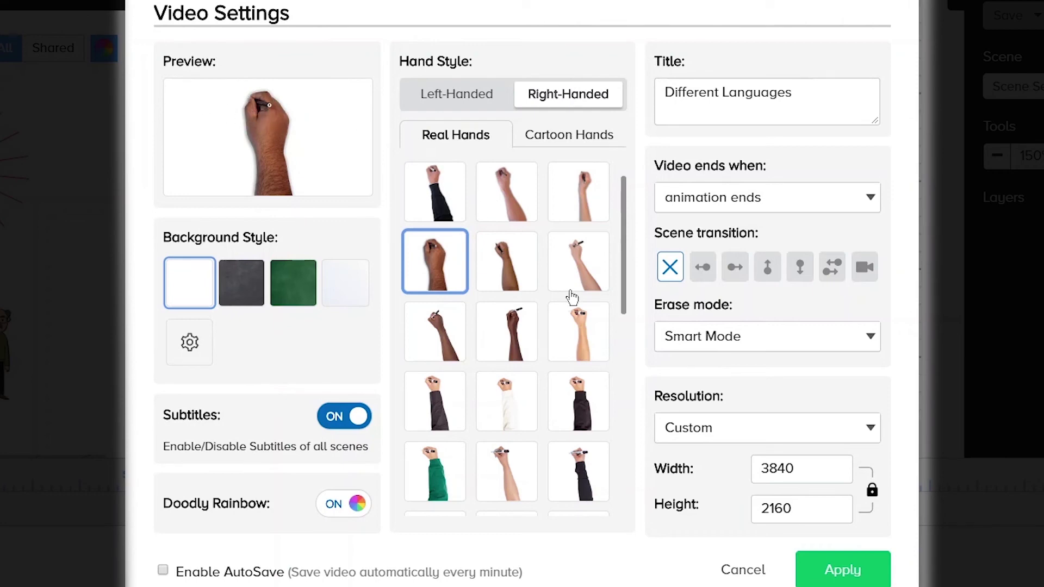
- Try real hands near the end of the list, including the striped and white sleeves, ending with the No Hand option
{"action": "left_click_drag", "start_coordinate": [623, 247], "coordinate": [645, 446]}
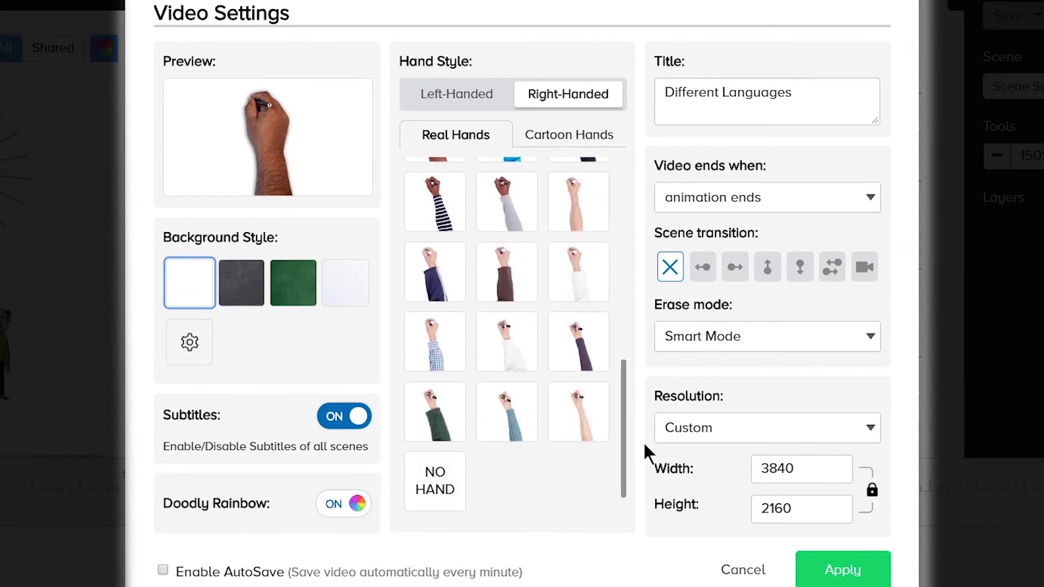
{"action": "left_click", "coordinate": [441, 215]}
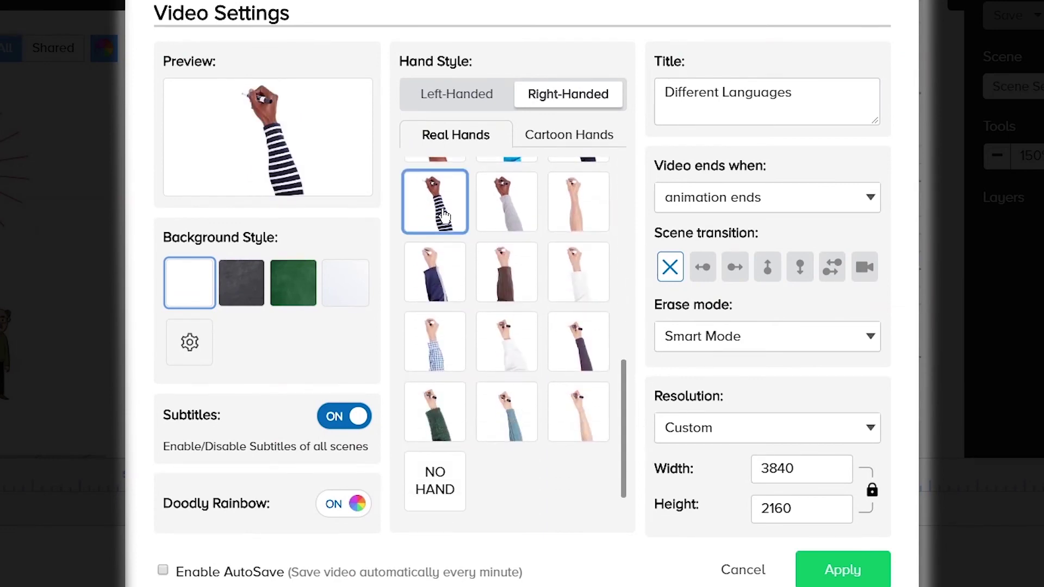
{"action": "left_click", "coordinate": [496, 221]}
{"action": "left_click", "coordinate": [575, 292]}
{"action": "left_click", "coordinate": [503, 359]}
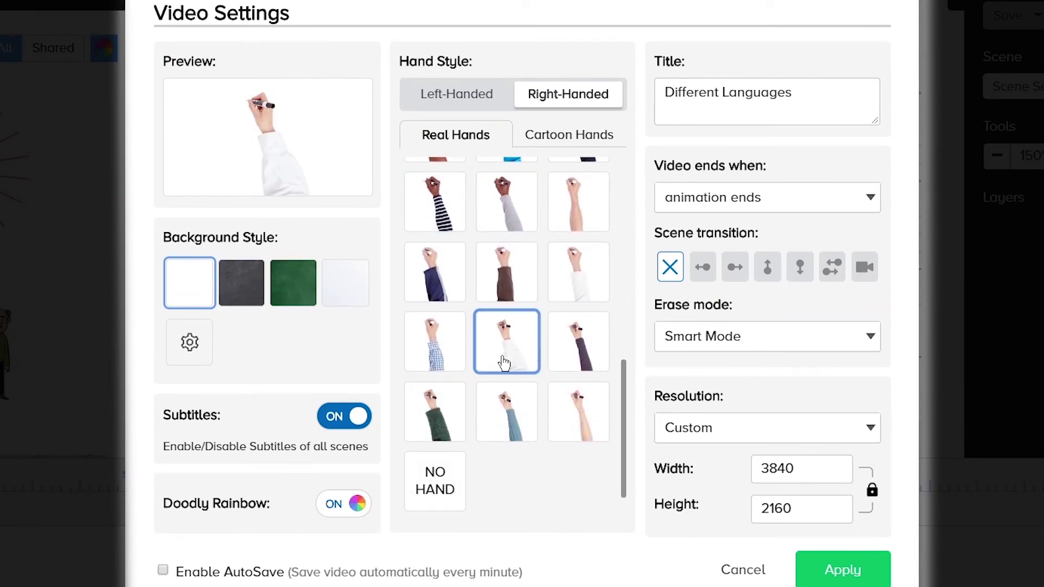
{"action": "left_click", "coordinate": [445, 492]}
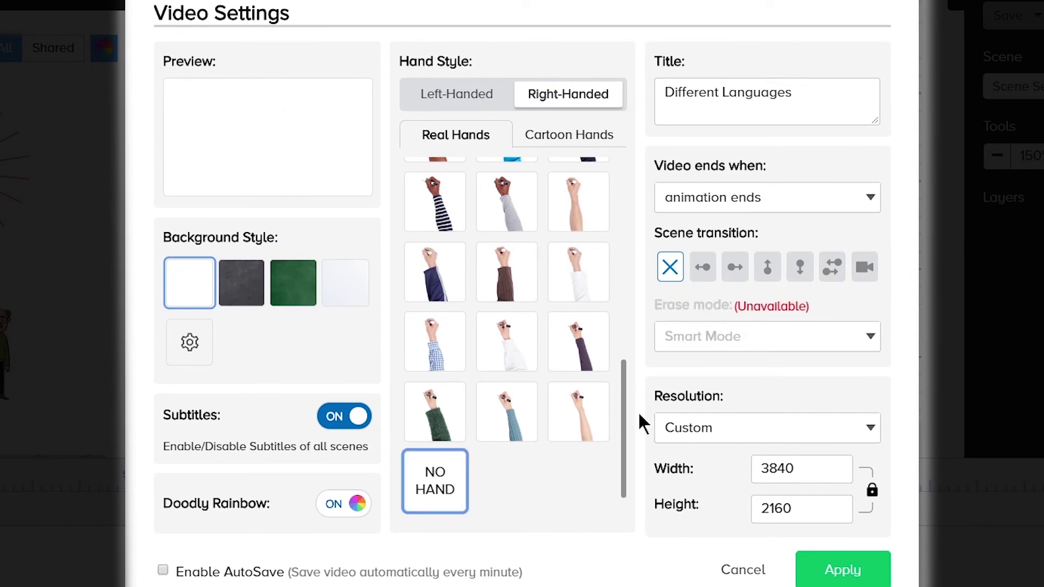
{"action": "left_click_drag", "start_coordinate": [625, 437], "coordinate": [618, 155]}
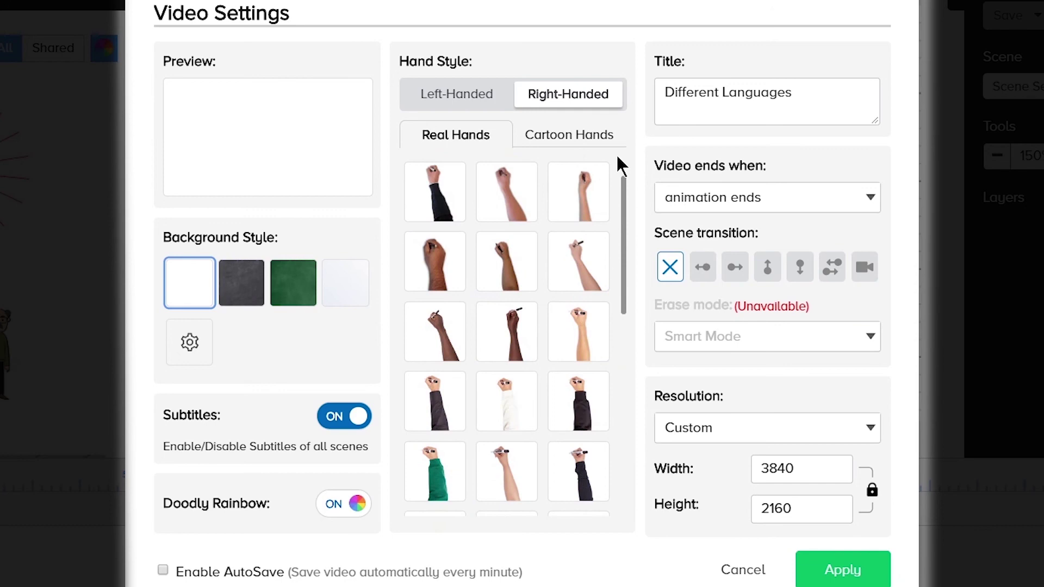
- Try dark-skinned 2D cartoon hands without sleeves, including the left-handed version, and return to right-handed
{"action": "left_click", "coordinate": [564, 136]}
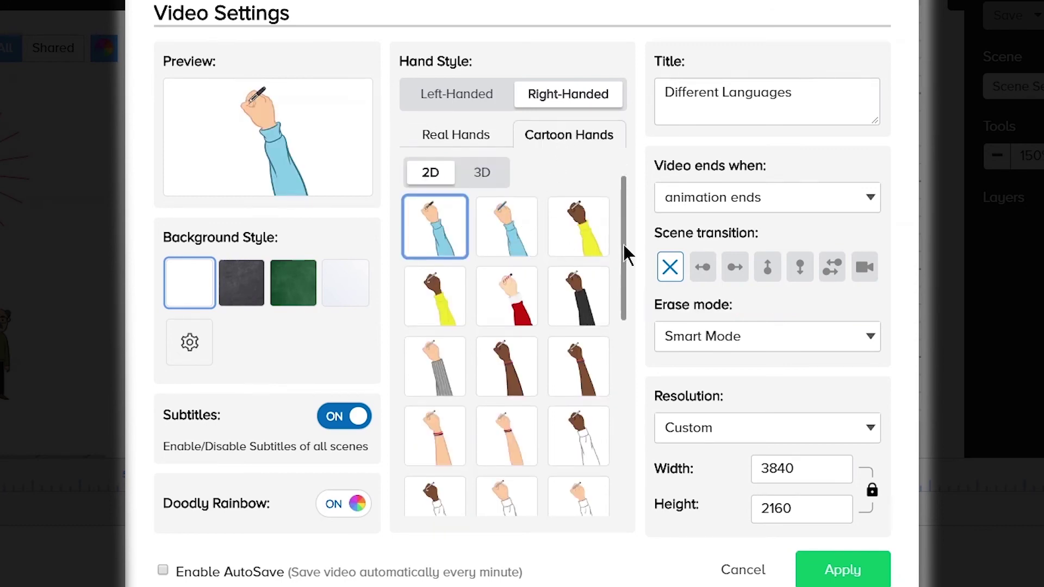
{"action": "left_click_drag", "start_coordinate": [624, 244], "coordinate": [625, 410]}
{"action": "left_click", "coordinate": [586, 321]}
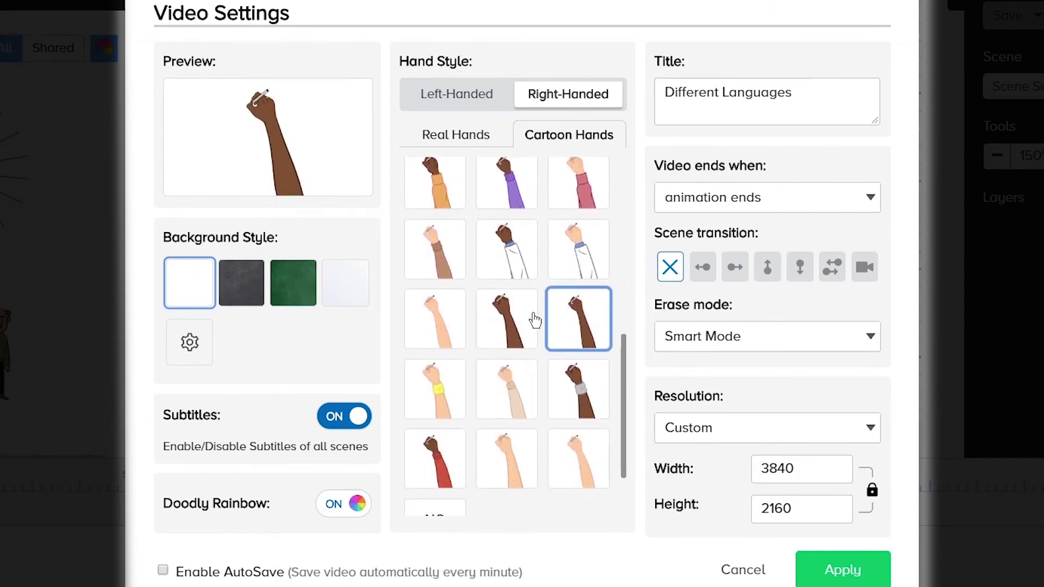
{"action": "left_click", "coordinate": [532, 319]}
{"action": "left_click", "coordinate": [501, 99]}
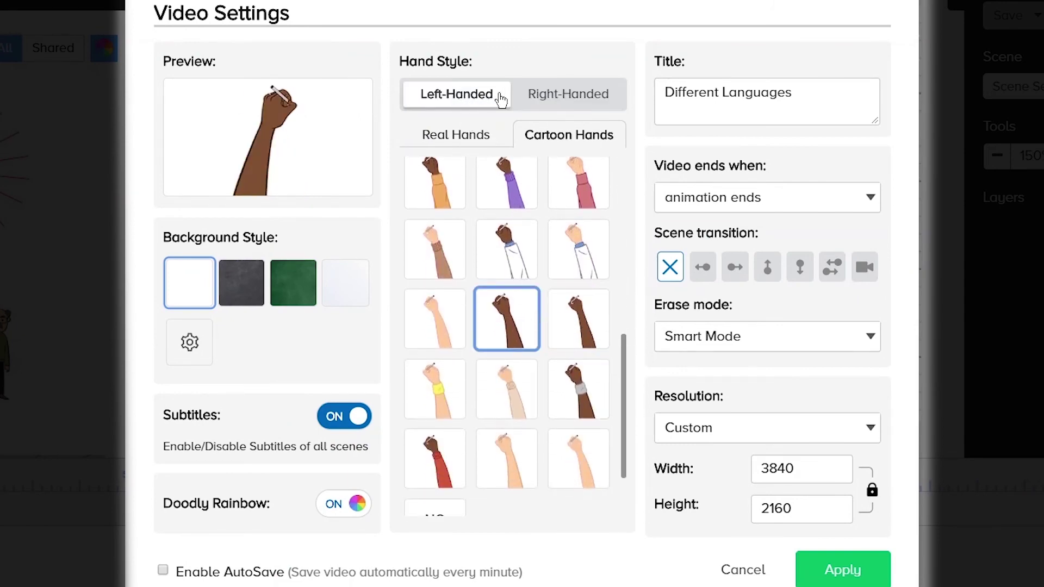
{"action": "left_click", "coordinate": [539, 98]}
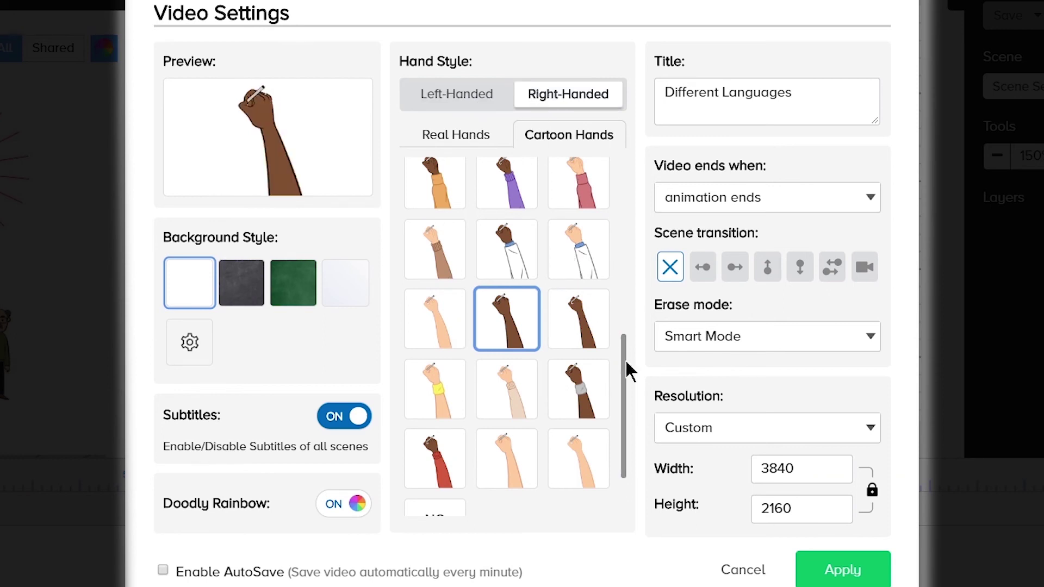
{"action": "scroll", "coordinate": [625, 424], "scroll_direction": "down", "scroll_amount": 1}
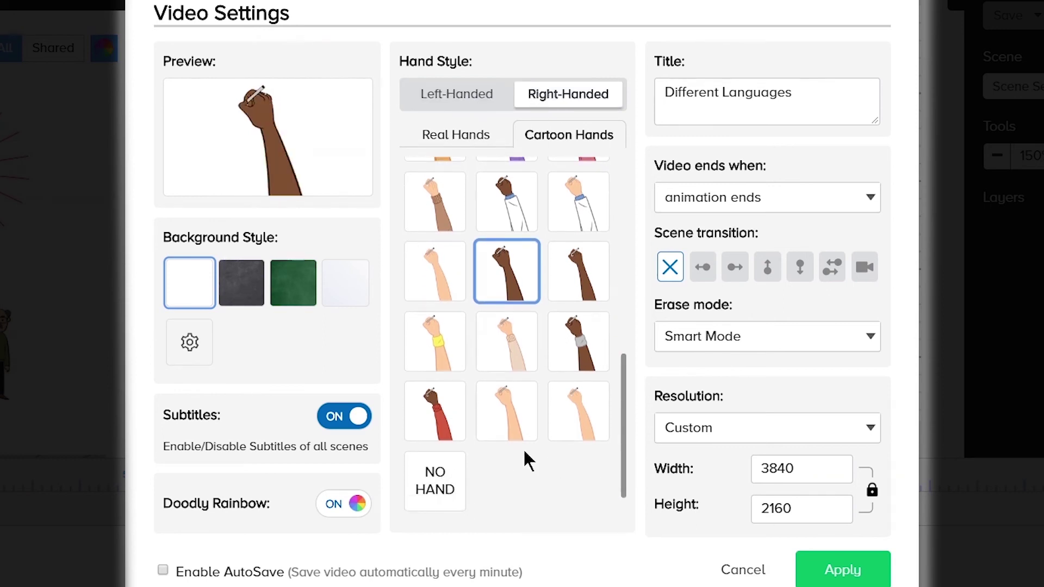
- Switch the cartoon hands to 3D and preview the different arms, ending with the No Hand option
{"action": "left_click_drag", "start_coordinate": [622, 452], "coordinate": [629, 206]}
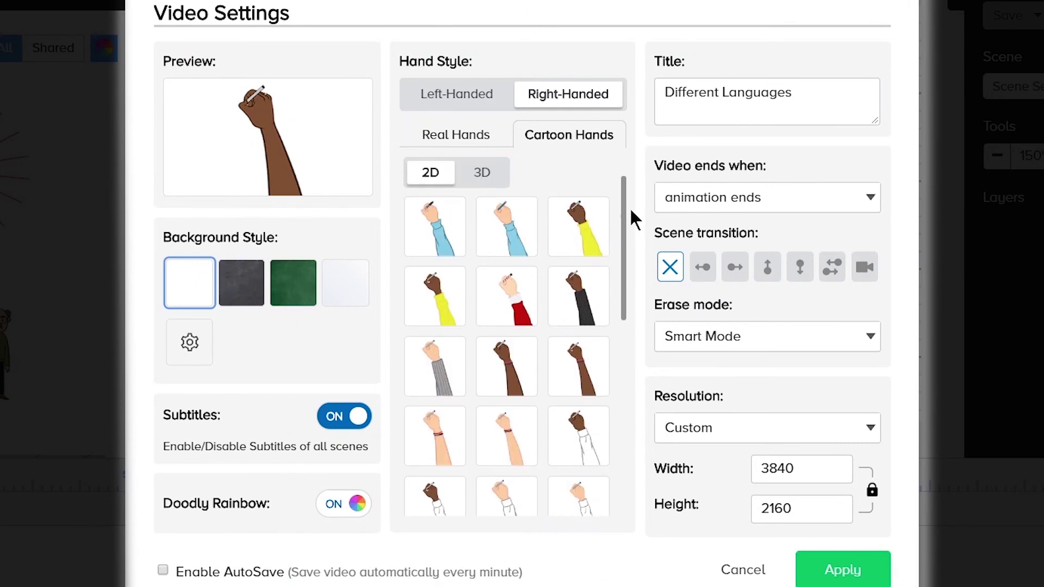
{"action": "left_click", "coordinate": [482, 173]}
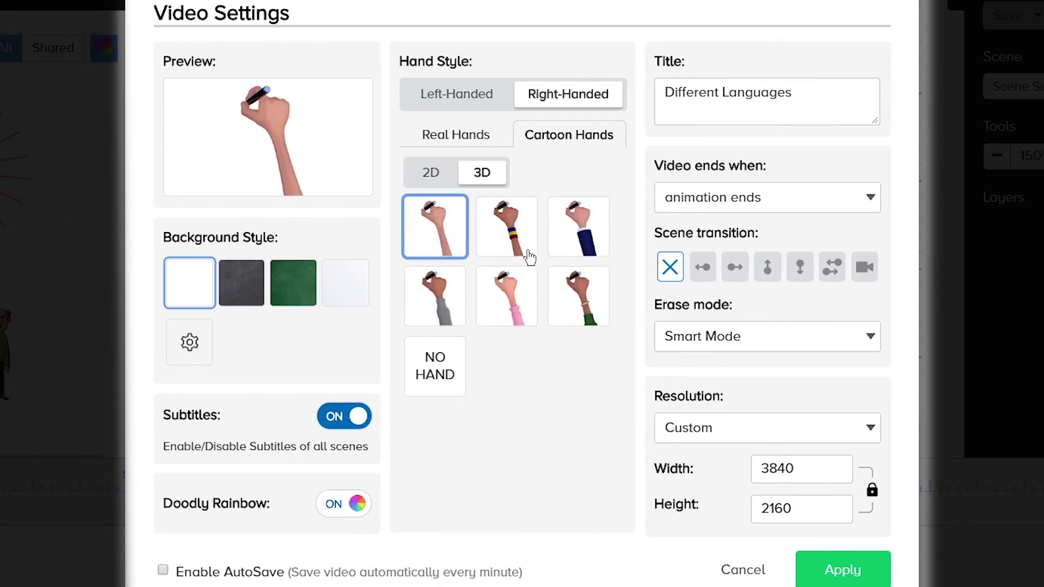
{"action": "left_click", "coordinate": [497, 234]}
{"action": "left_click", "coordinate": [578, 242]}
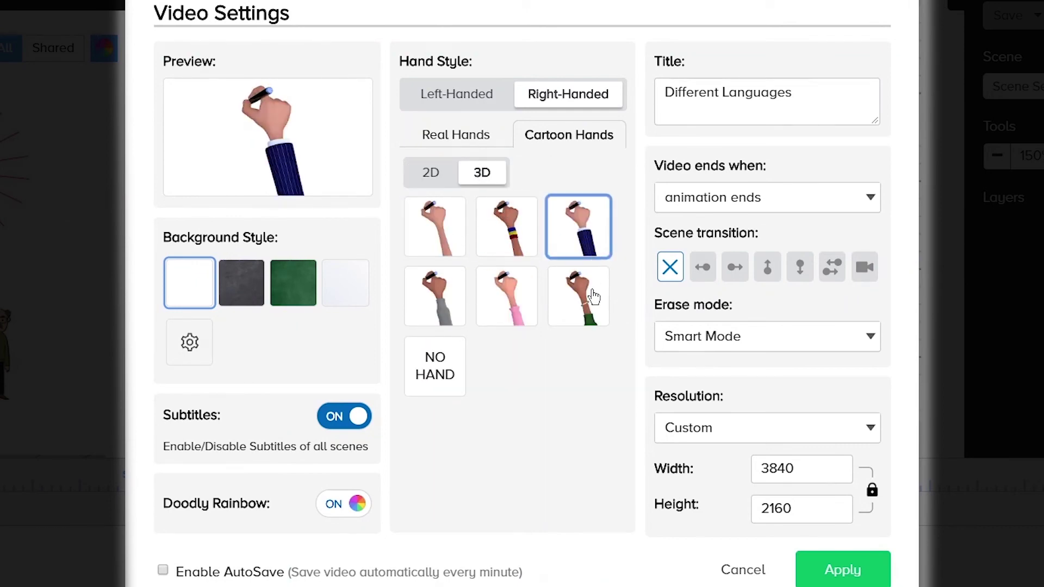
{"action": "left_click", "coordinate": [555, 298]}
{"action": "left_click", "coordinate": [511, 295]}
{"action": "left_click", "coordinate": [453, 291]}
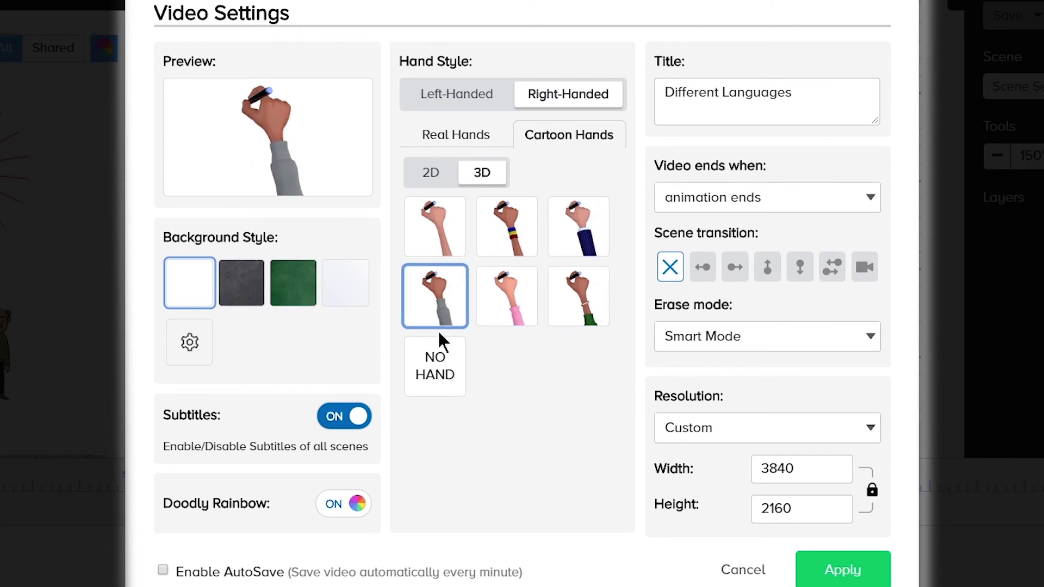
{"action": "left_click", "coordinate": [438, 363]}
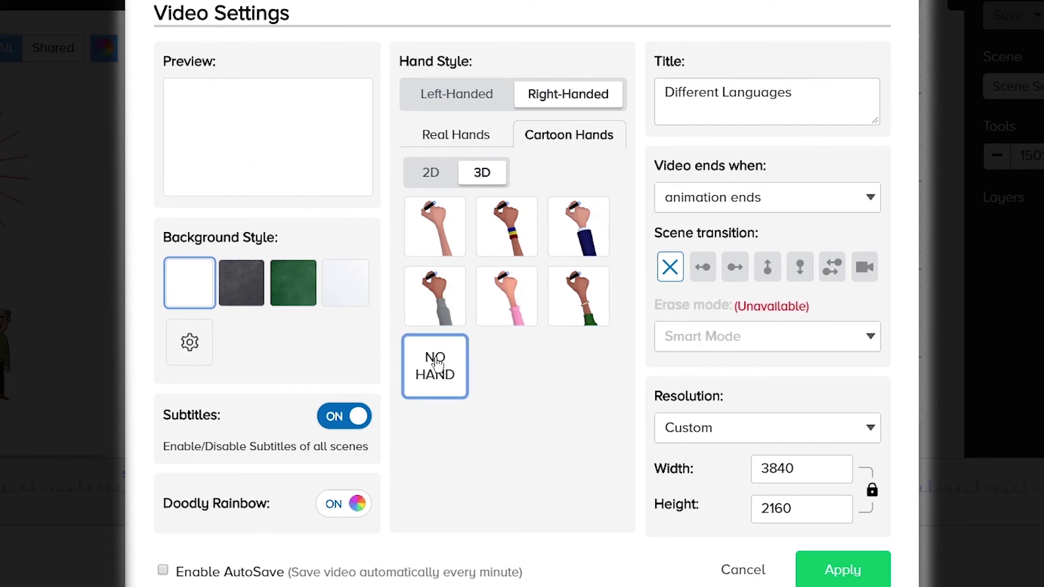
- Preview each 3D cartoon hand in order, ending with the green-sleeved one, and discard the Video Settings changes
{"action": "left_click", "coordinate": [431, 249]}
{"action": "left_click", "coordinate": [523, 242]}
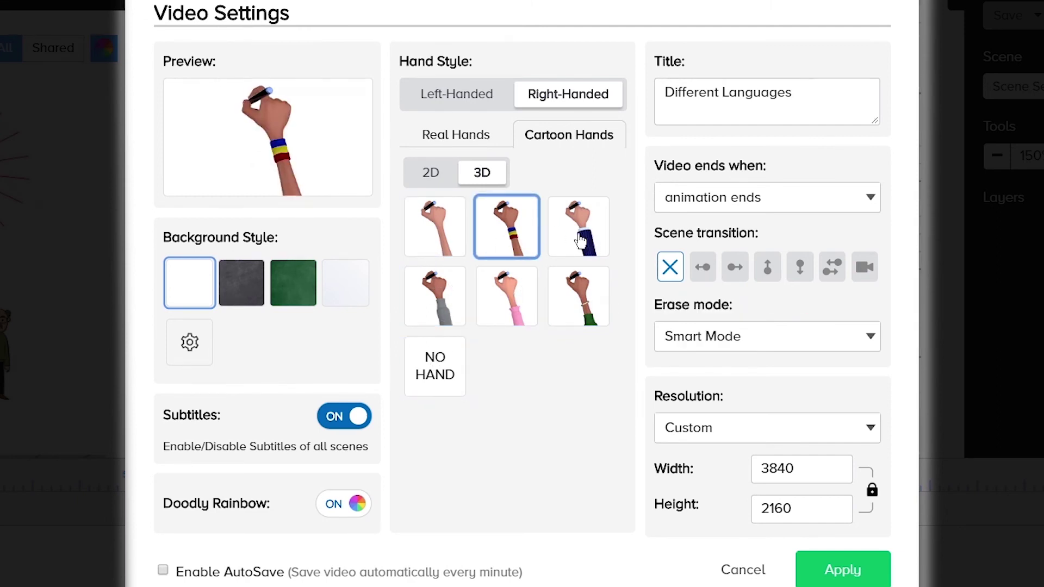
{"action": "left_click", "coordinate": [581, 240]}
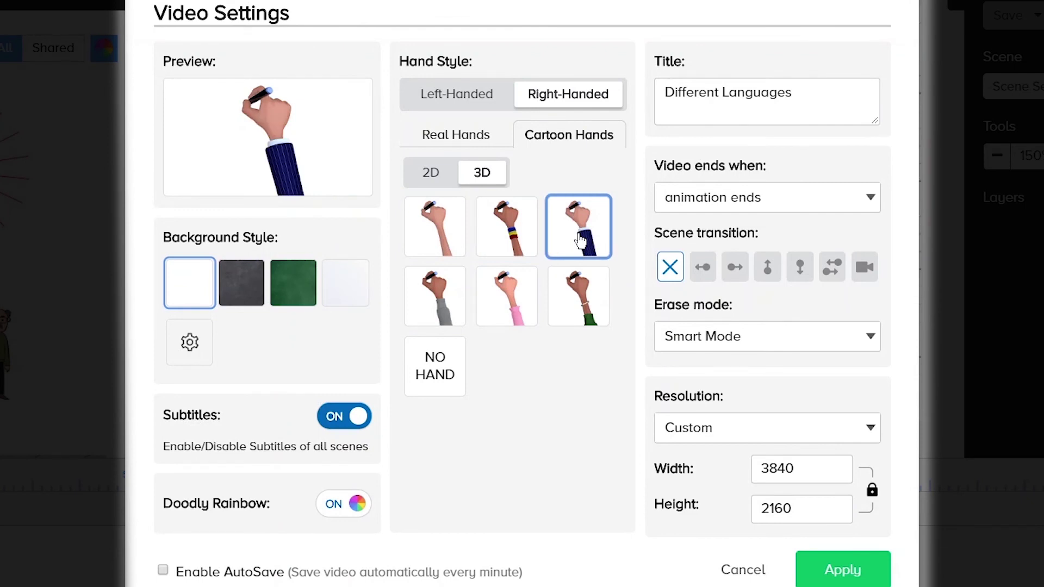
{"action": "left_click", "coordinate": [441, 292]}
{"action": "left_click", "coordinate": [498, 293]}
{"action": "left_click", "coordinate": [566, 294]}
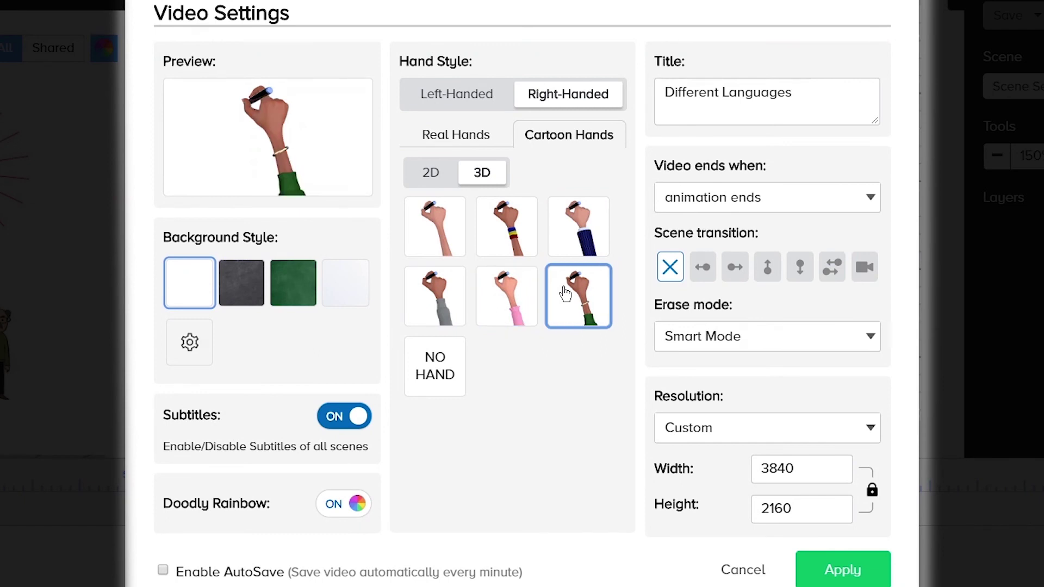
{"action": "left_click", "coordinate": [743, 570]}
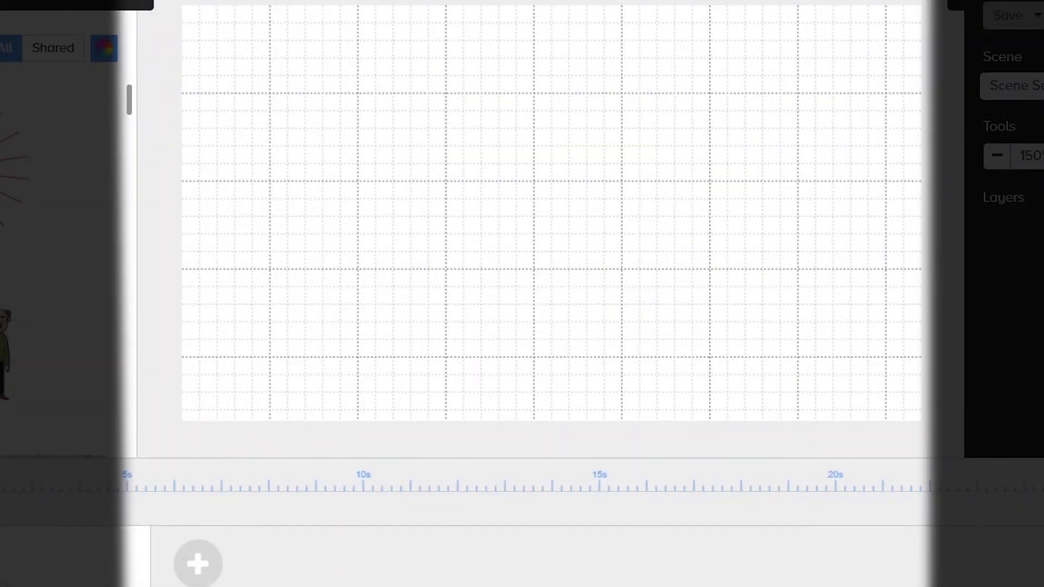
- In Scene Settings, stop using the video's board and hand style, and switch Doodly Rainbow off and back on for the scene
{"action": "left_click", "coordinate": [1012, 86]}
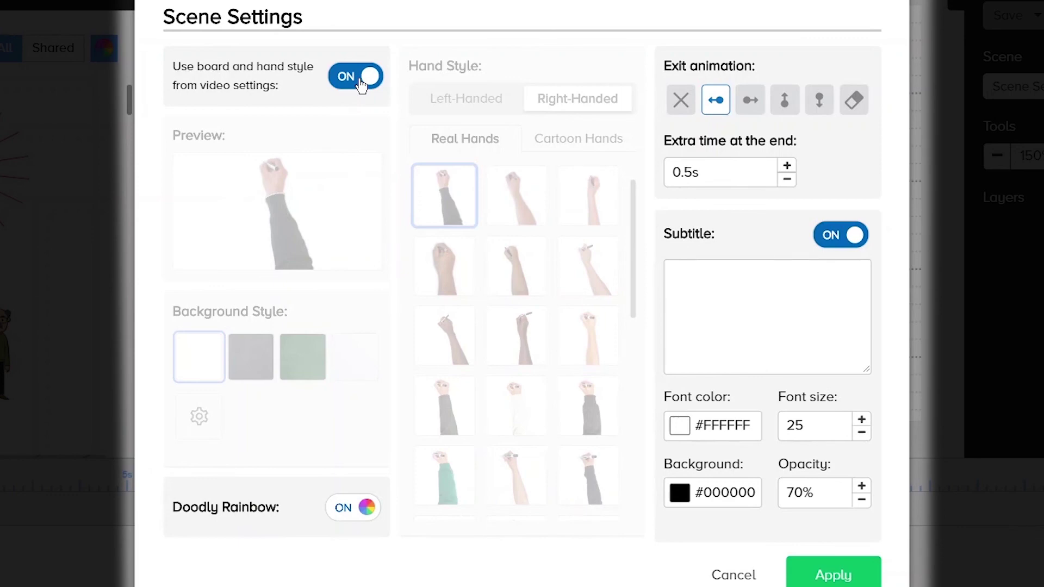
{"action": "left_click", "coordinate": [361, 85]}
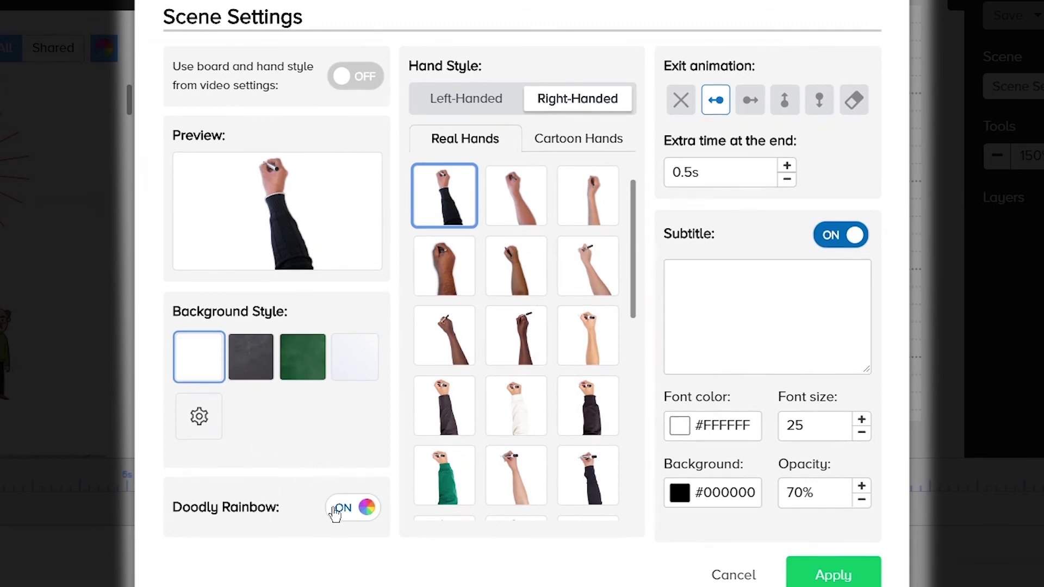
{"action": "left_click", "coordinate": [338, 509]}
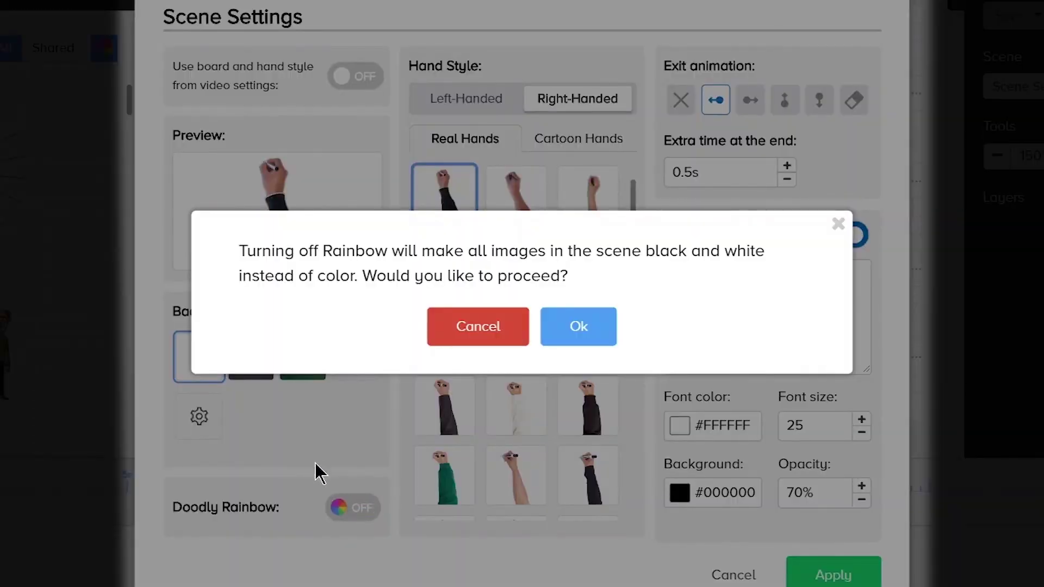
{"action": "left_click", "coordinate": [579, 333]}
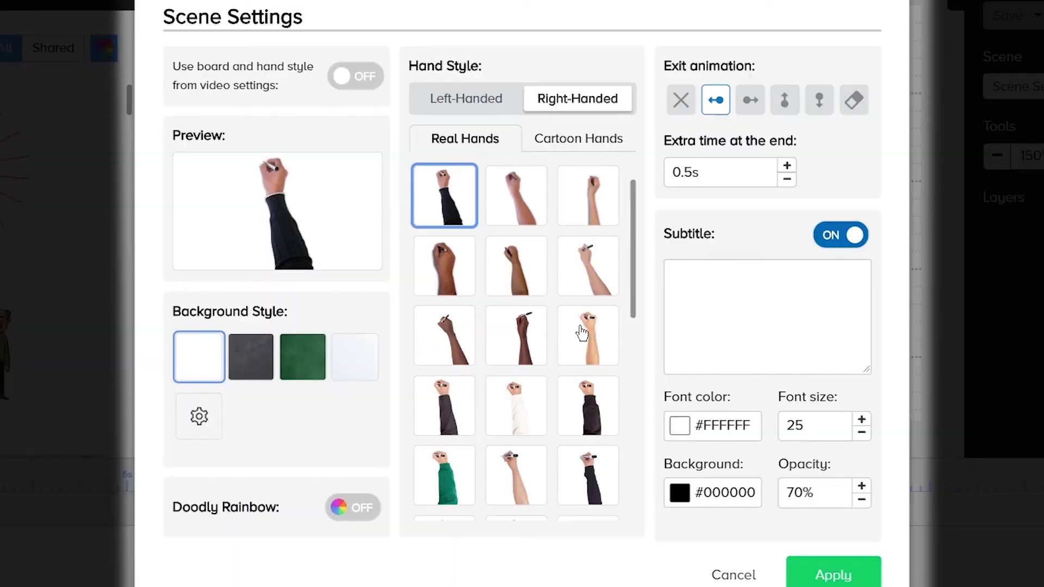
{"action": "left_click", "coordinate": [353, 508]}
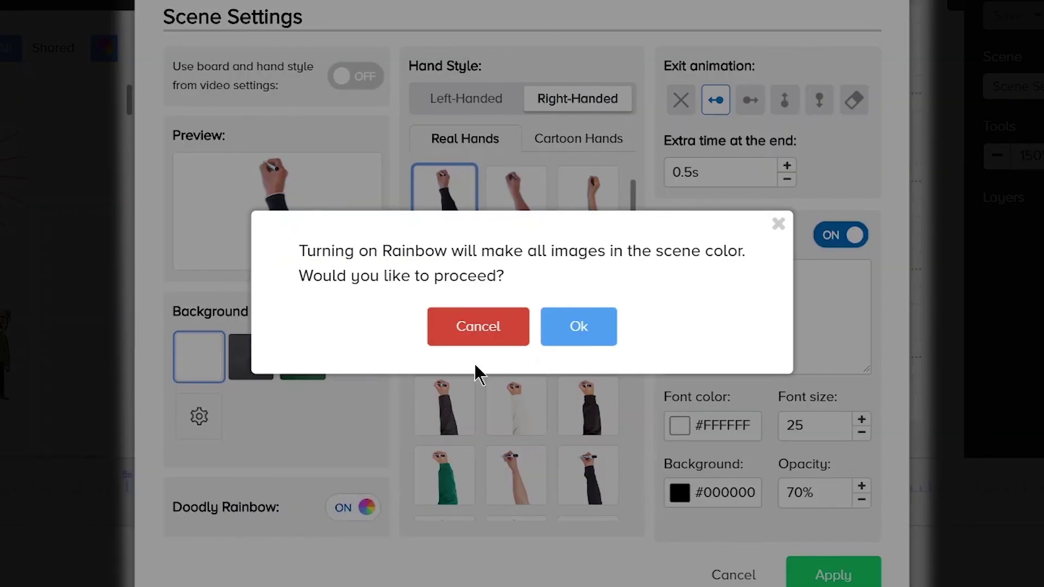
{"action": "left_click", "coordinate": [572, 334]}
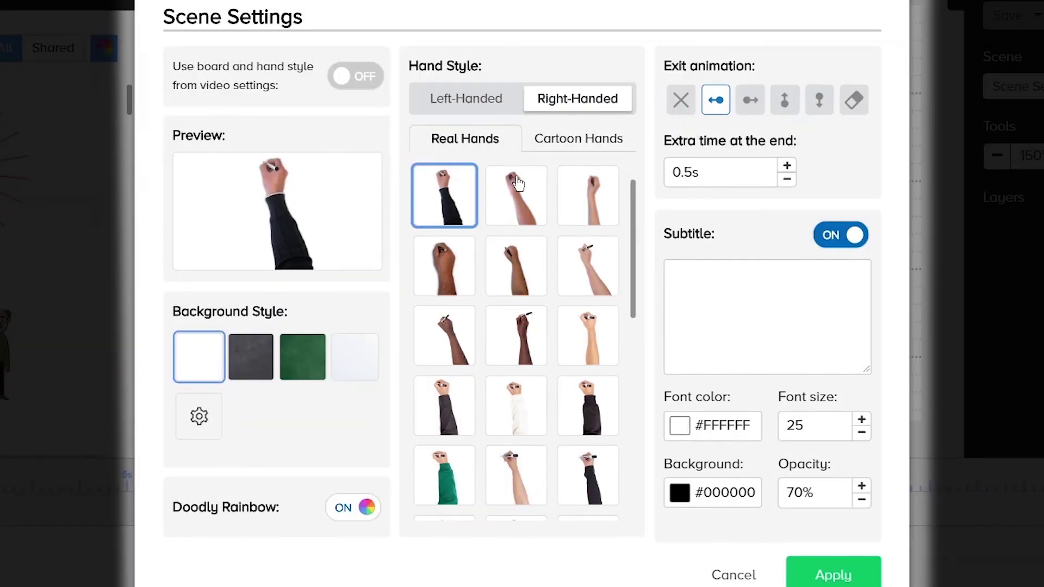
- Try the 2D cartoon and left-handed options for the scene's hand, returning to the right-handed real hand
{"action": "left_click", "coordinate": [551, 138]}
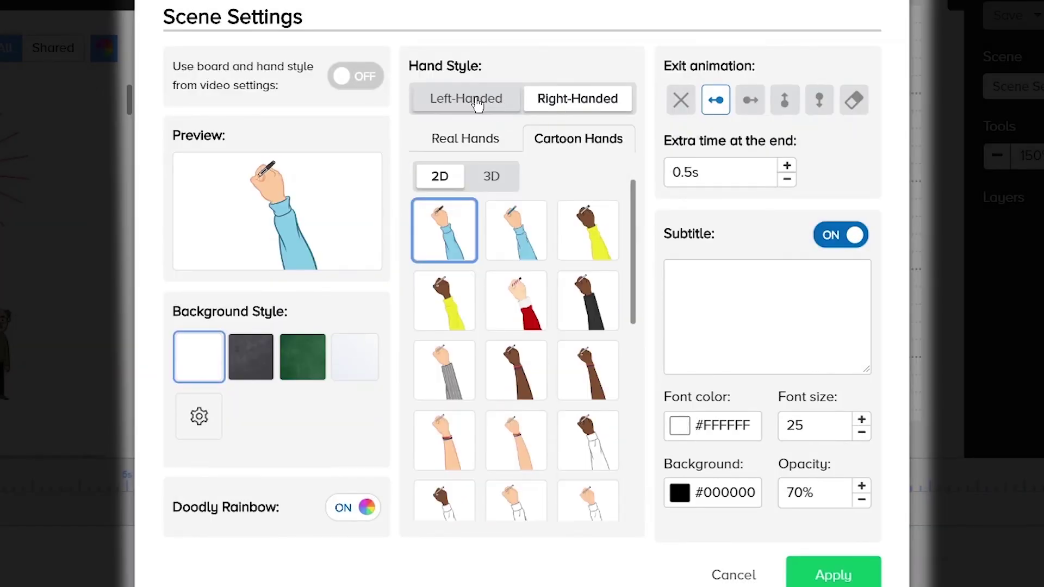
{"action": "left_click", "coordinate": [467, 102]}
{"action": "left_click", "coordinate": [483, 138]}
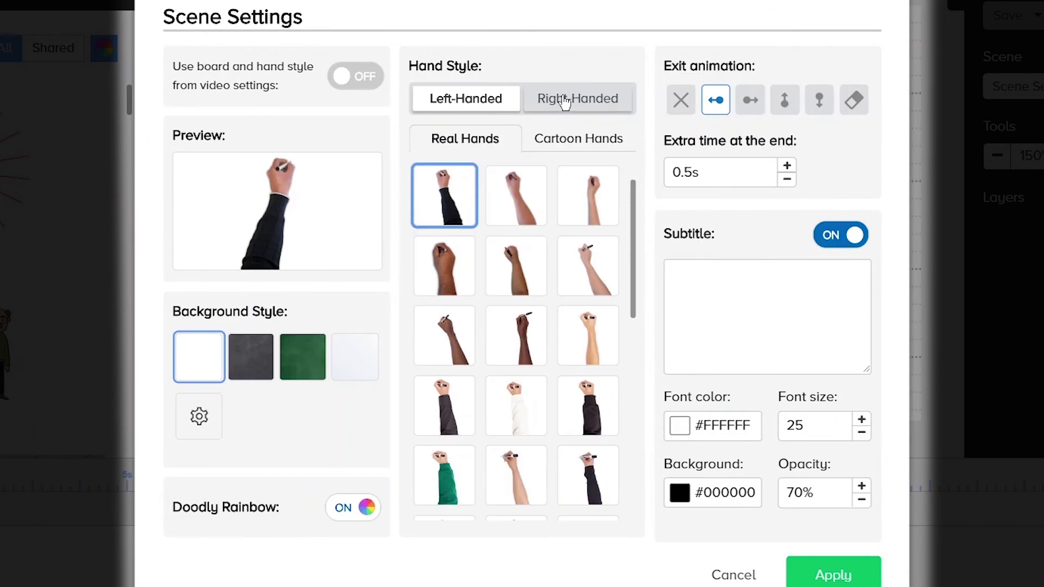
{"action": "left_click", "coordinate": [566, 102]}
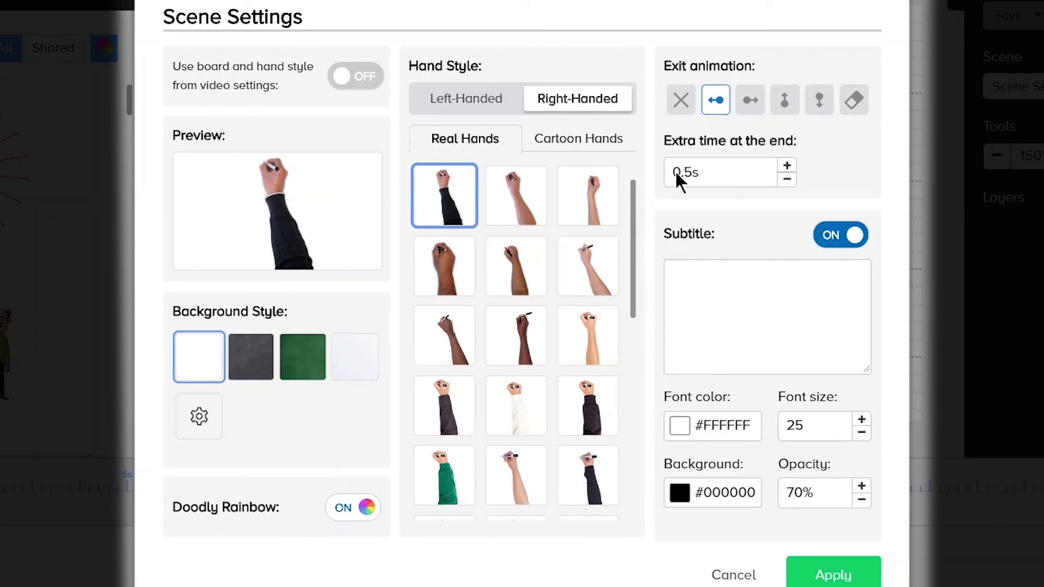
- Set the scene's extra time at the end to 5 s
{"action": "left_click_drag", "start_coordinate": [679, 173], "coordinate": [673, 173]}
{"action": "type", "text": "1"}
{"action": "type", "text": "5"}
- Enter "This is subtitle" as the scene's subtitle and discard the Scene Settings changes
{"action": "left_click", "coordinate": [707, 289]}
{"action": "type", "text": "This is"}
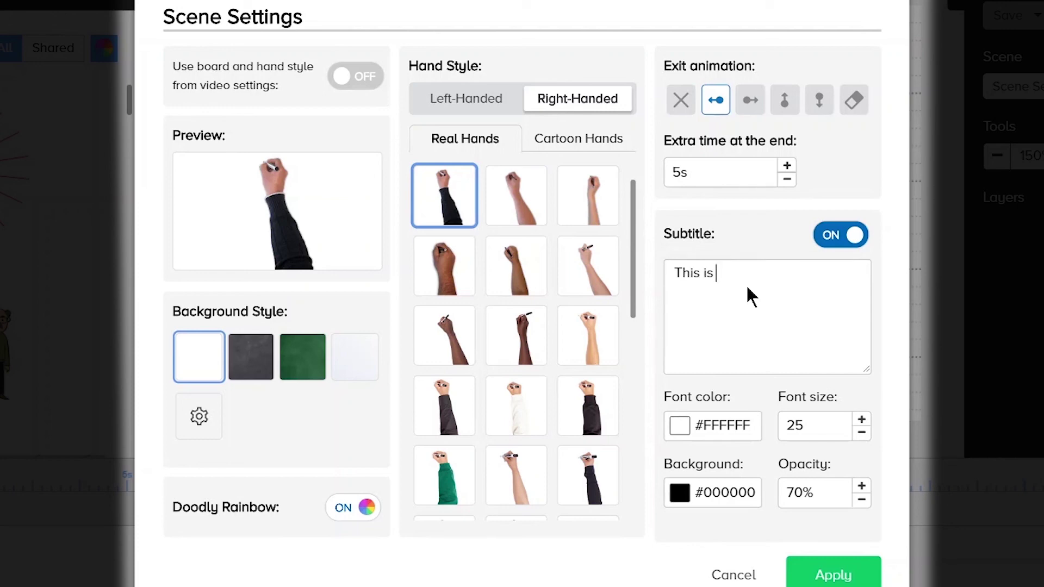
{"action": "type", "text": " subst"}
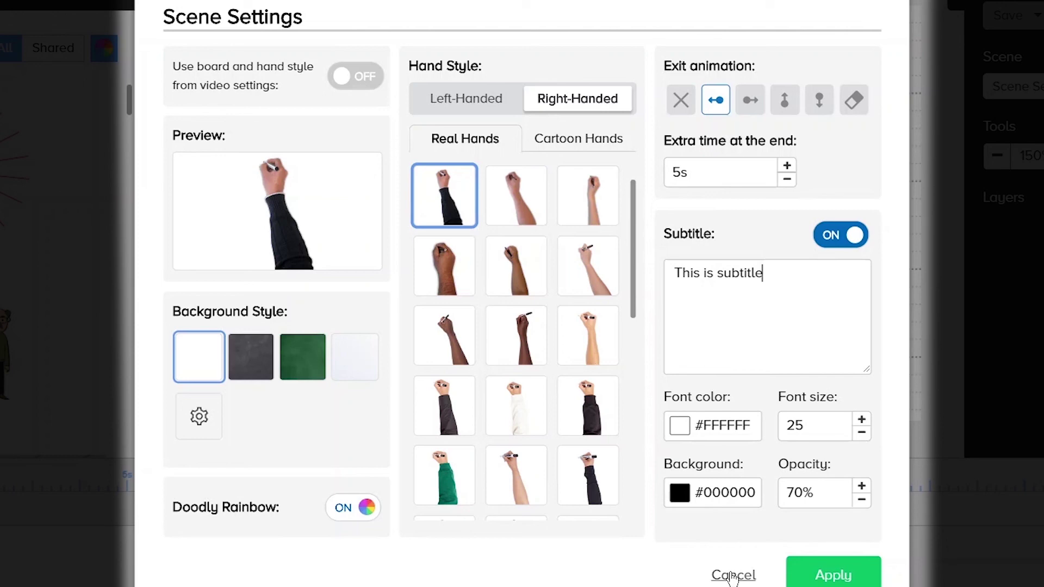
{"action": "left_click", "coordinate": [732, 576]}
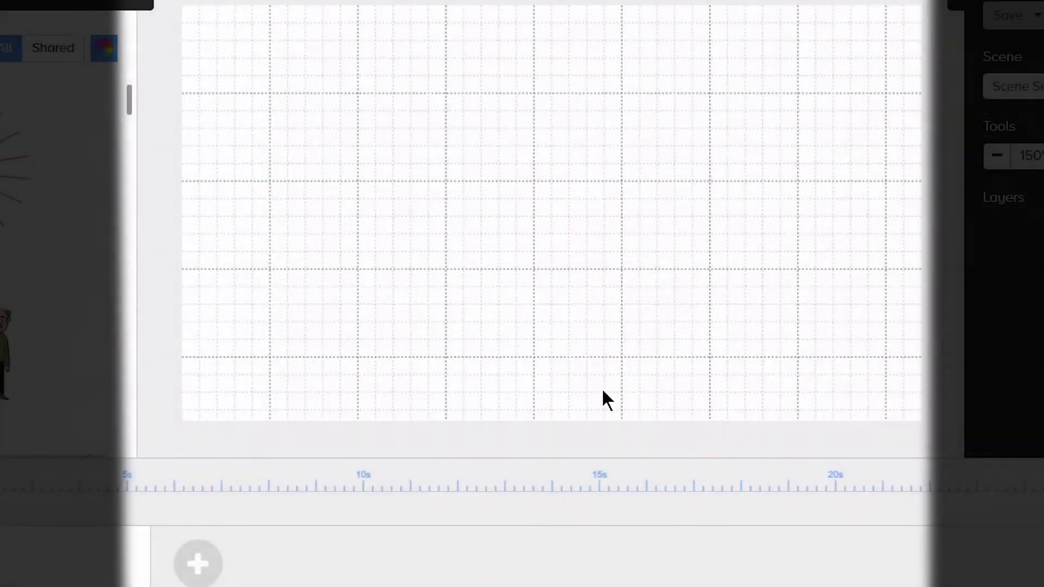